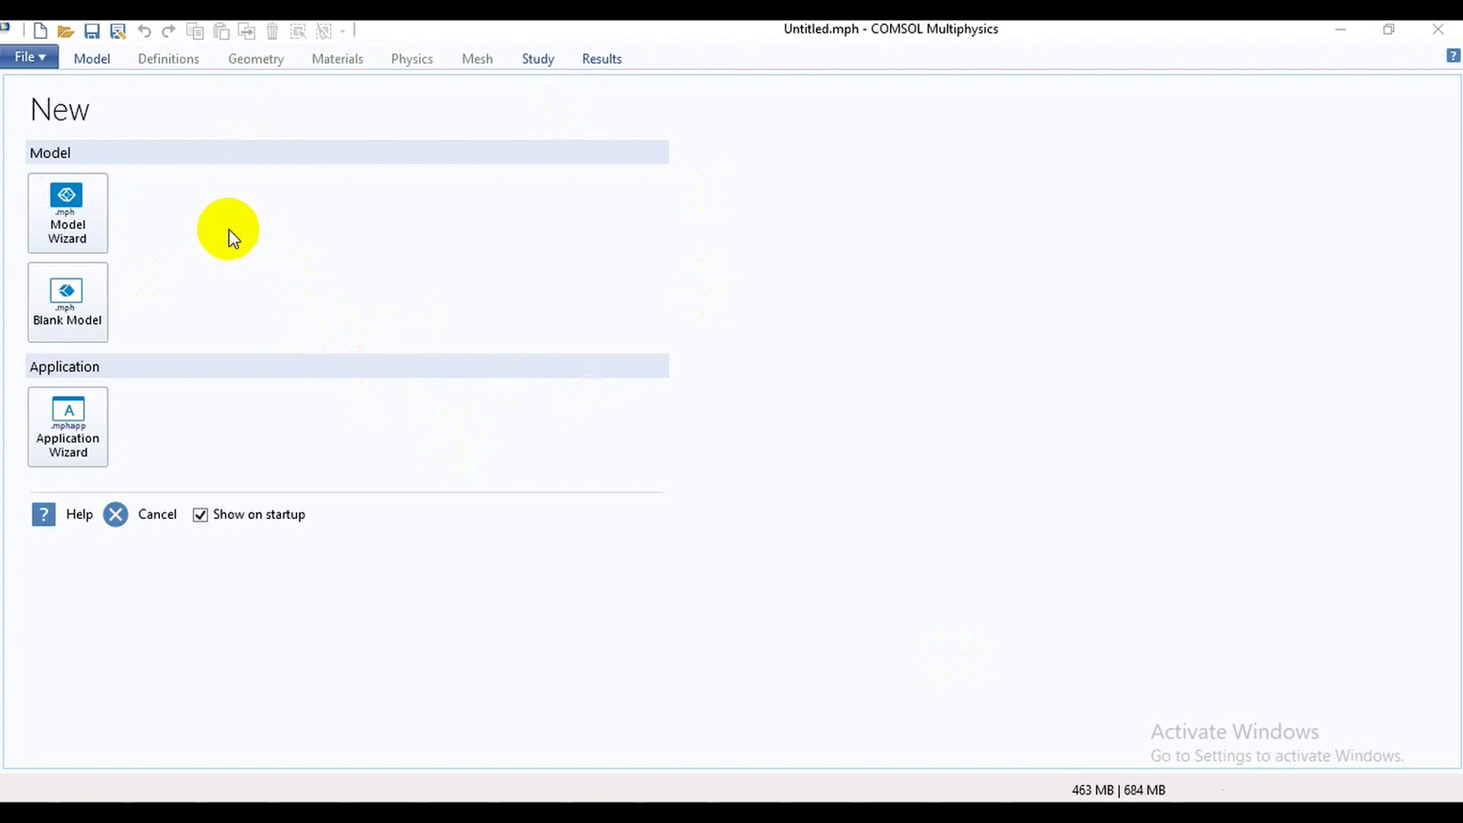
- Start a new model in the Model Wizard with a 2D space dimension
click(89, 237)
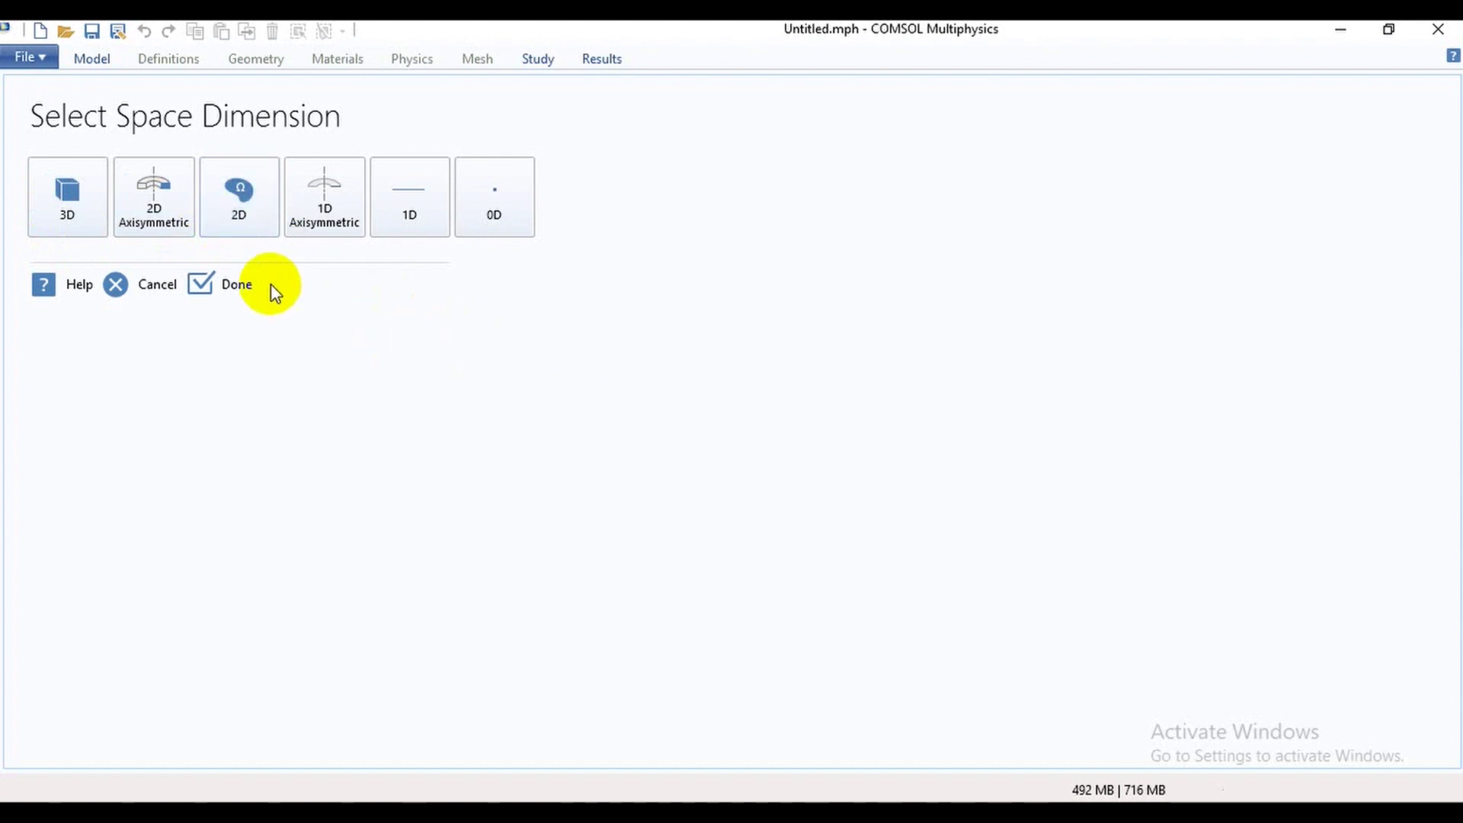
click(254, 212)
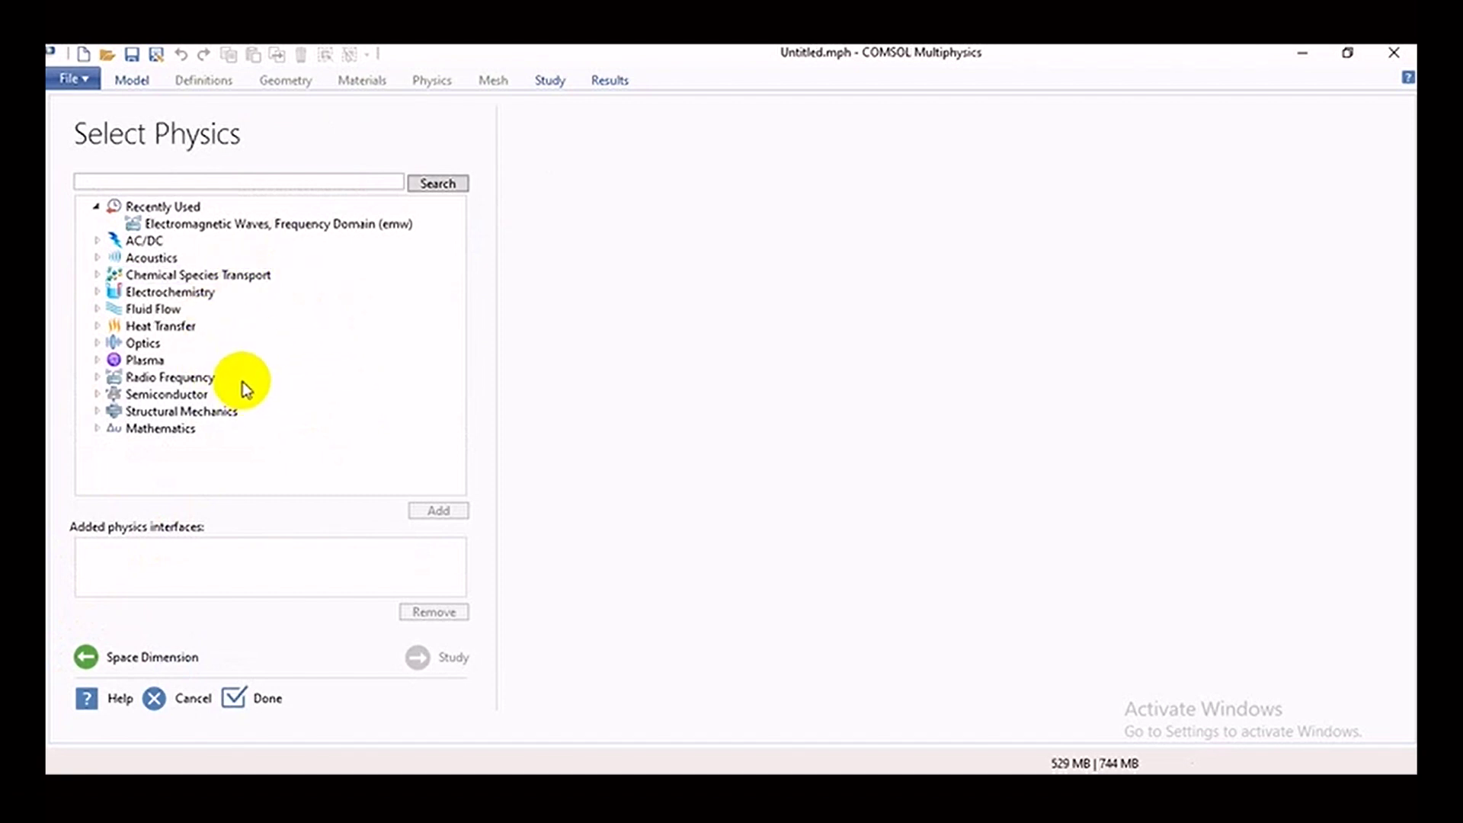
- Add the Electromagnetic Waves, Frequency Domain (emw) interface from the Radio Frequency category
click(189, 381)
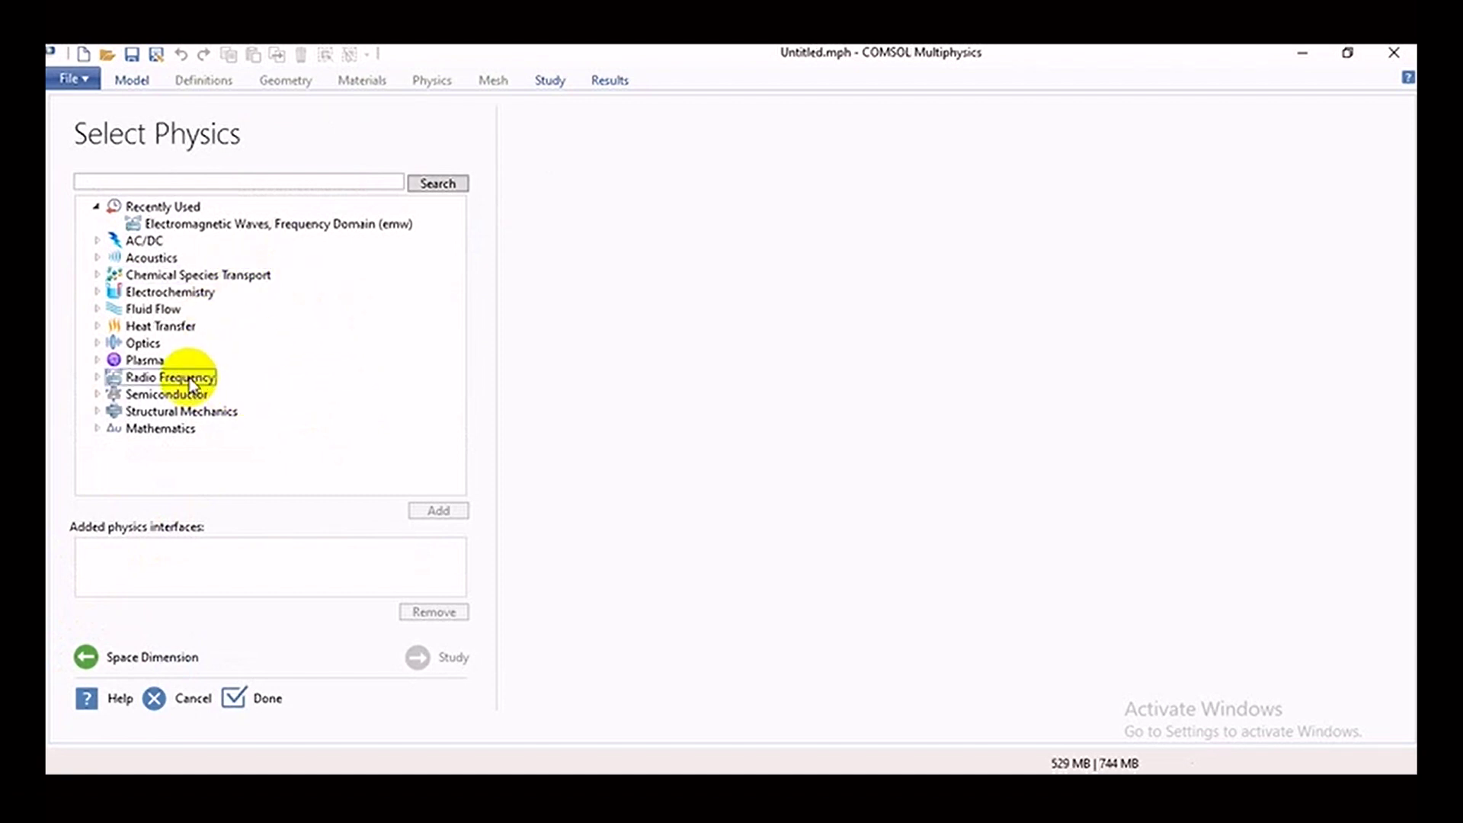
double_click(189, 381)
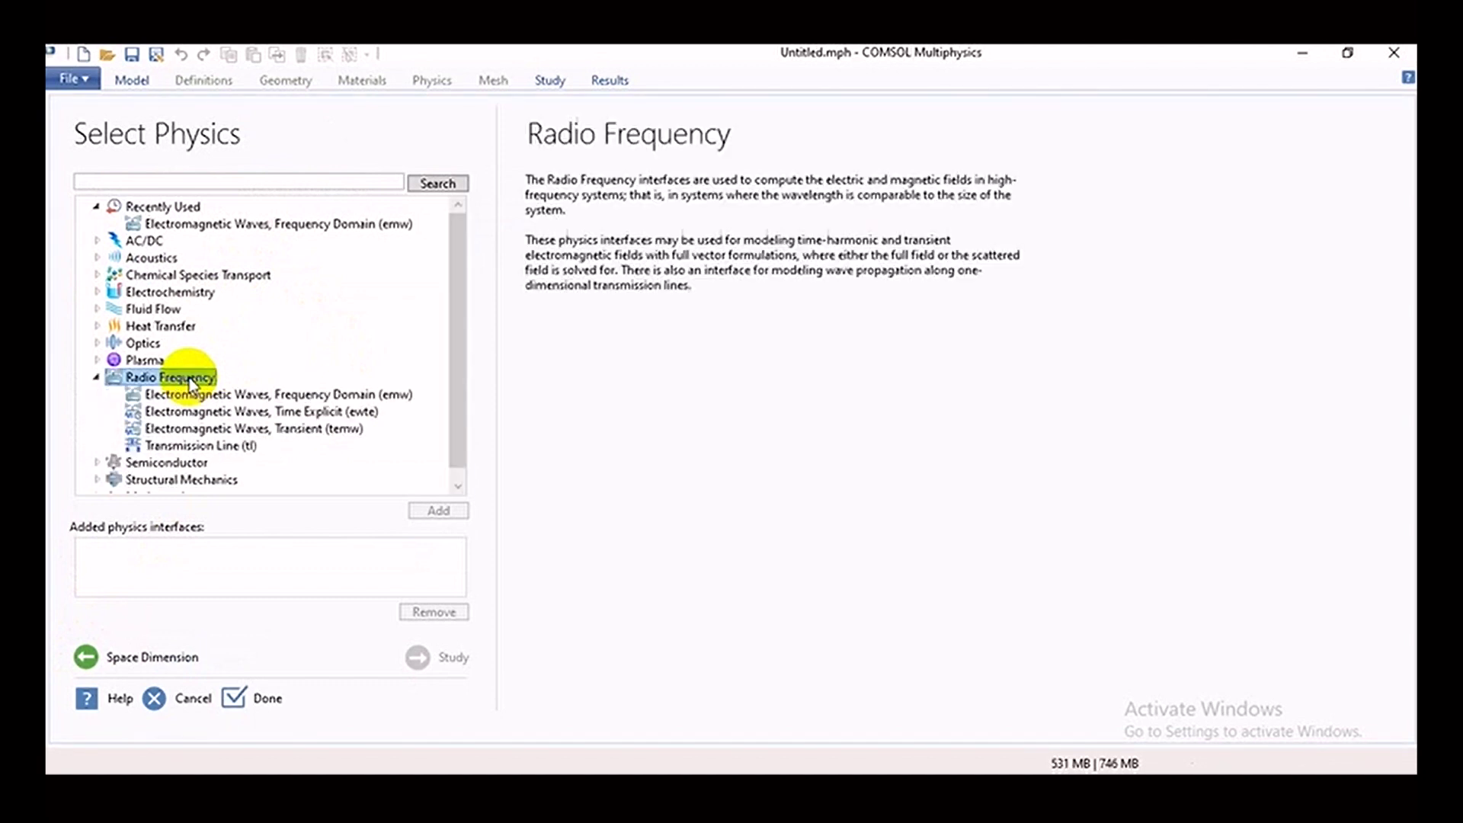
click(213, 397)
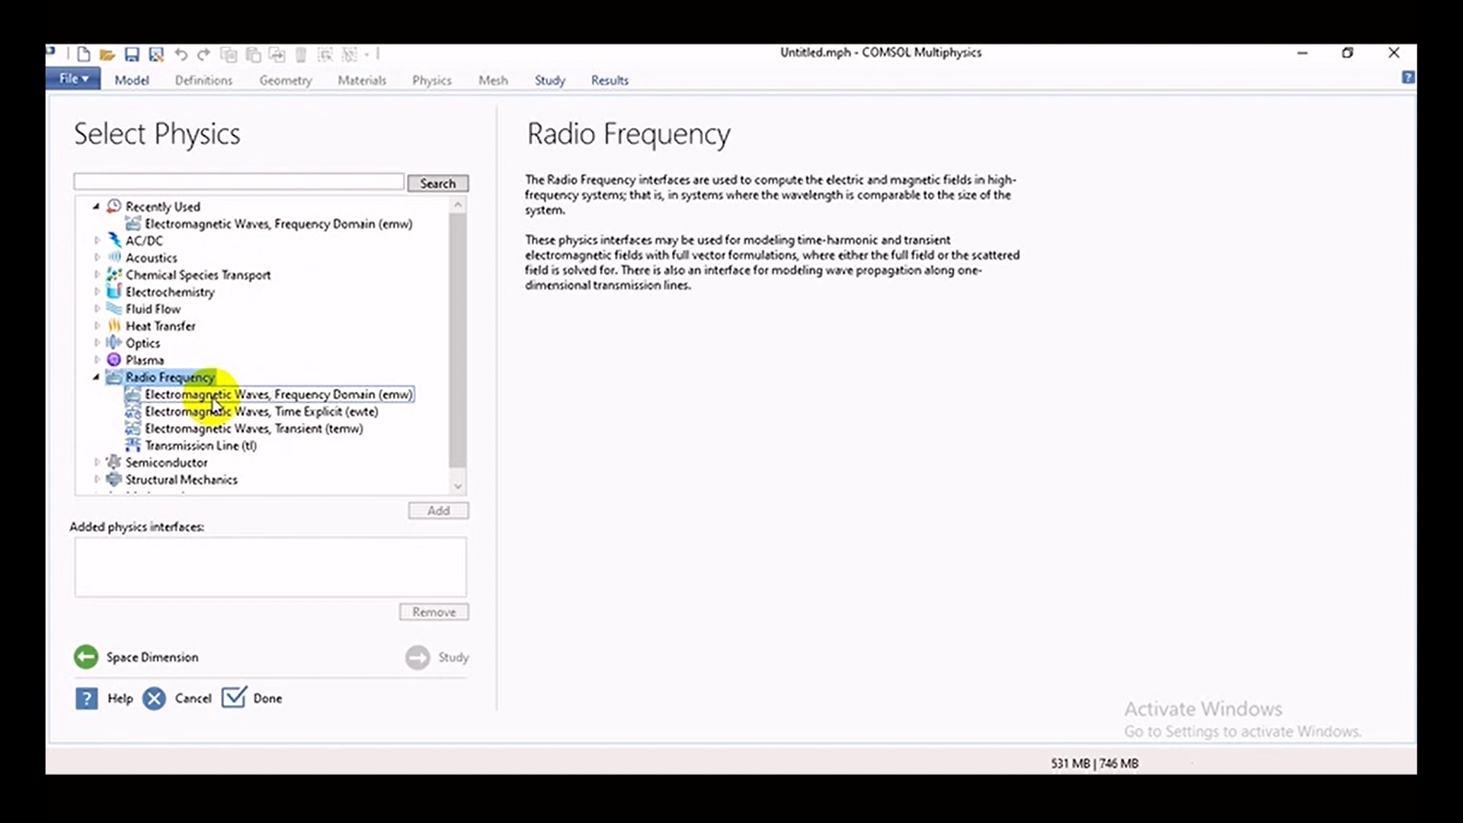
click(214, 402)
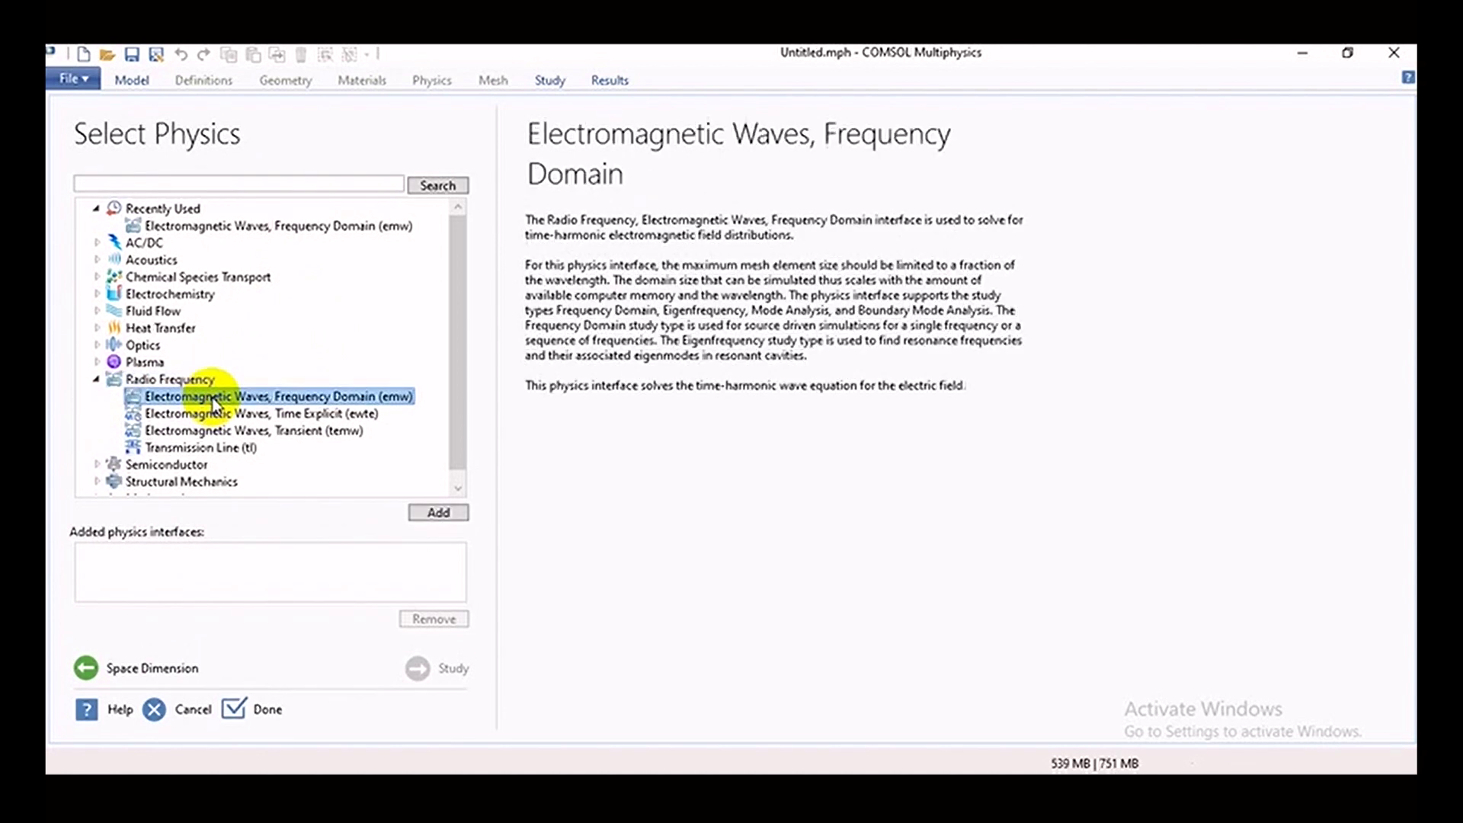
click(439, 513)
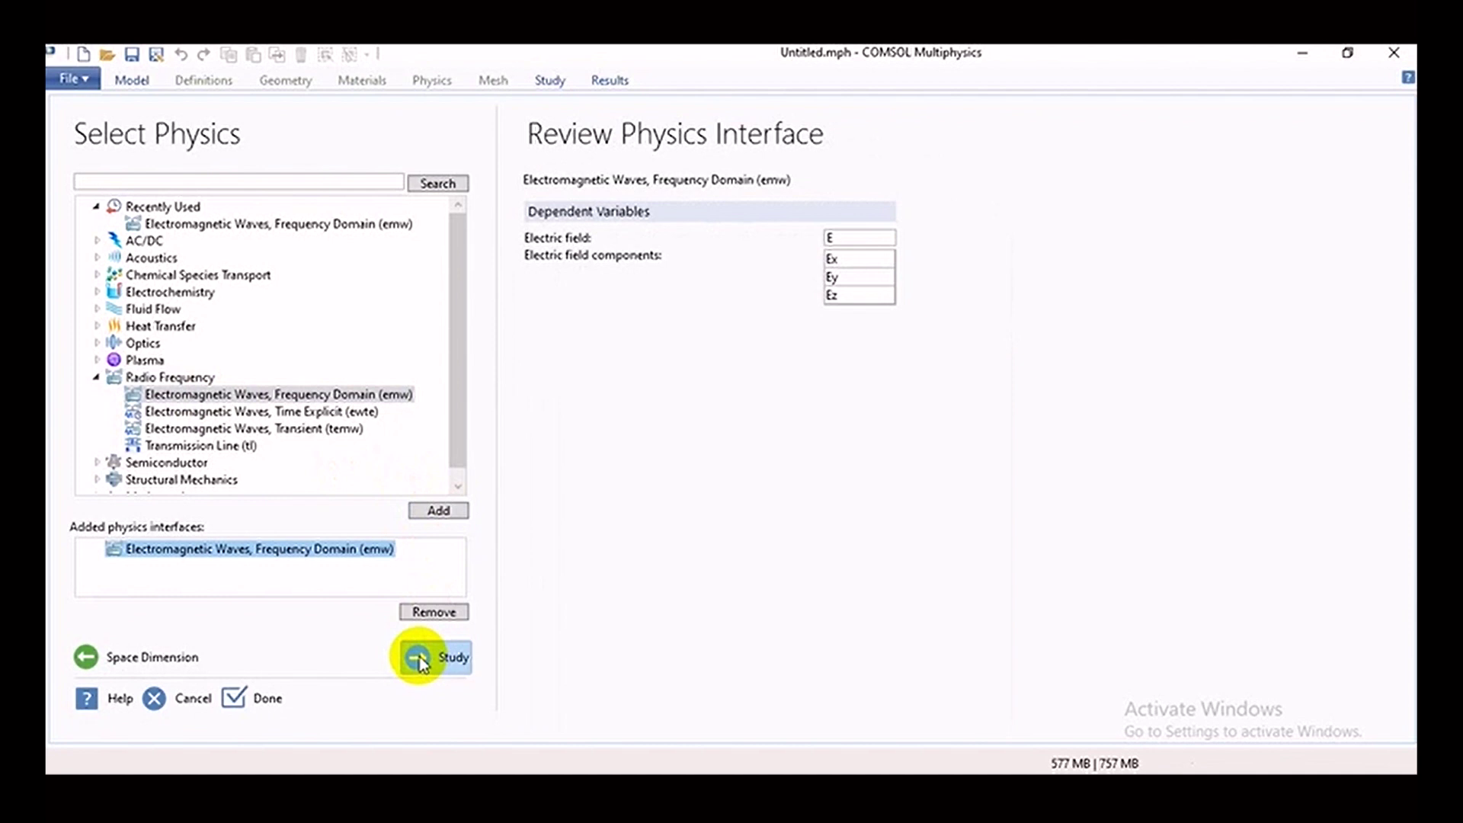
click(419, 660)
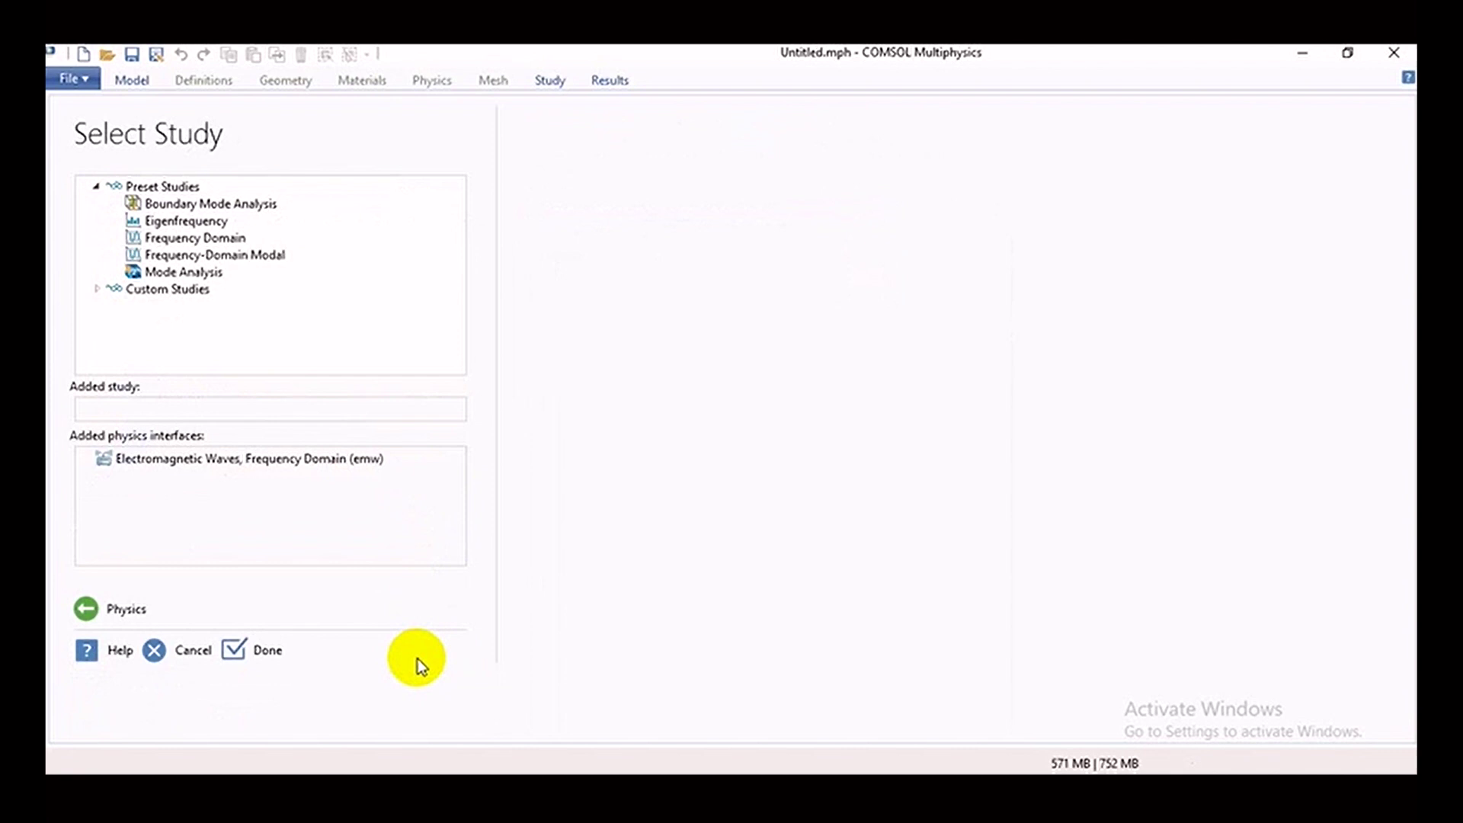
- Choose the Mode Analysis preset study and finish the wizard
click(211, 277)
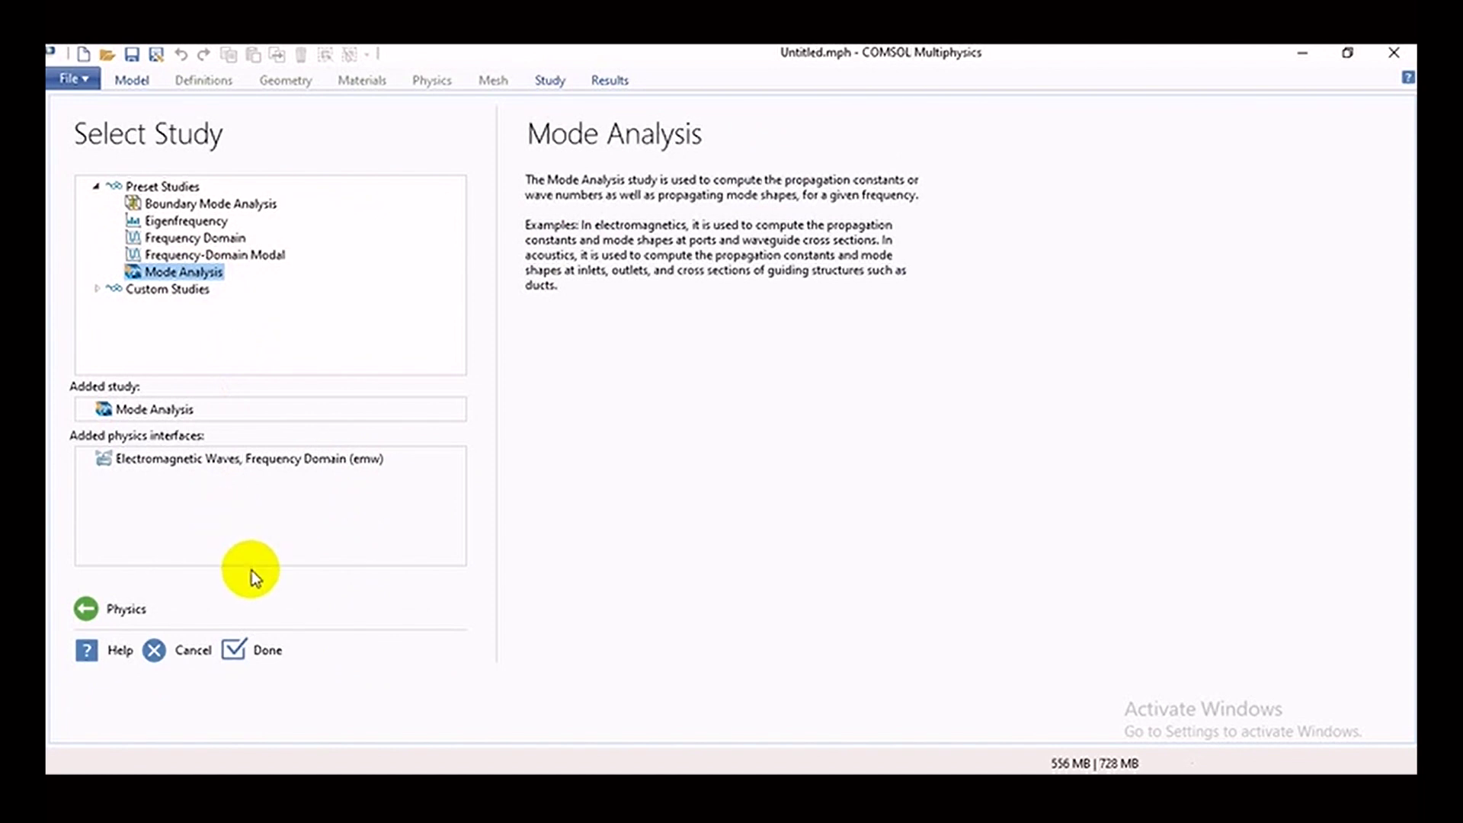
click(240, 644)
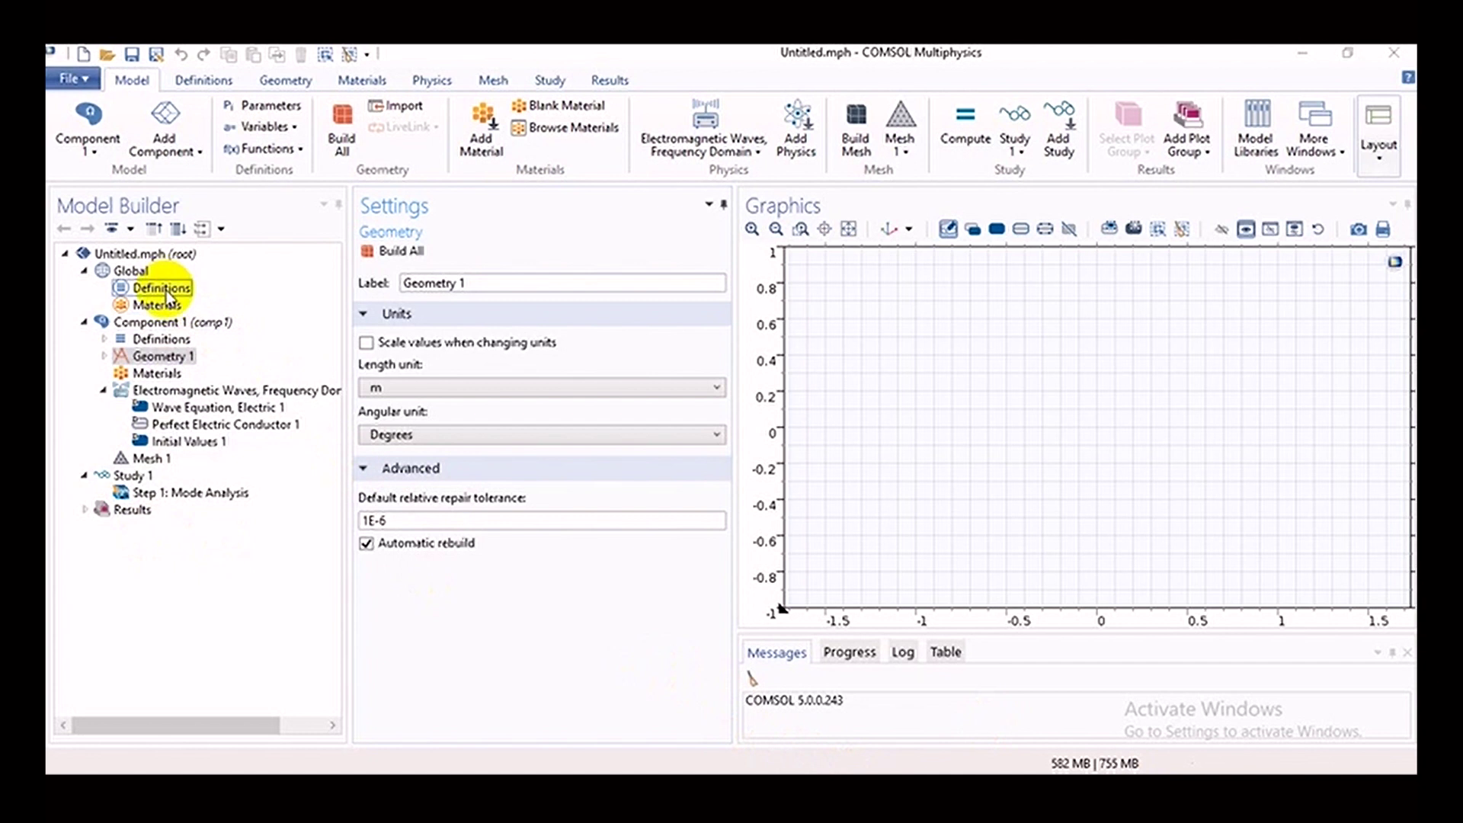
- Add a global Parameters table and define d = 1.2[um] with description 'diameter'
click(167, 291)
right_click(166, 290)
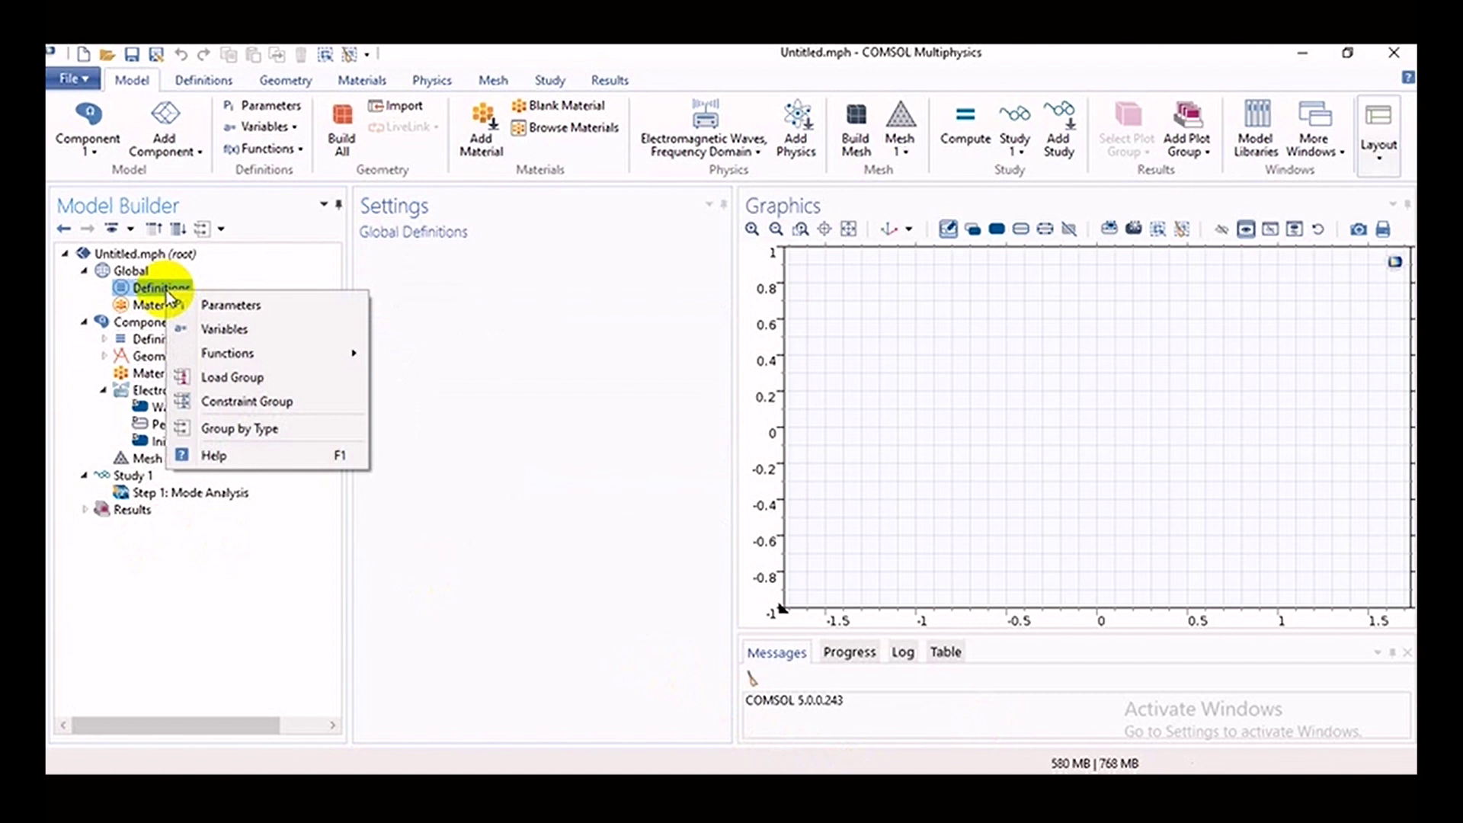
click(228, 304)
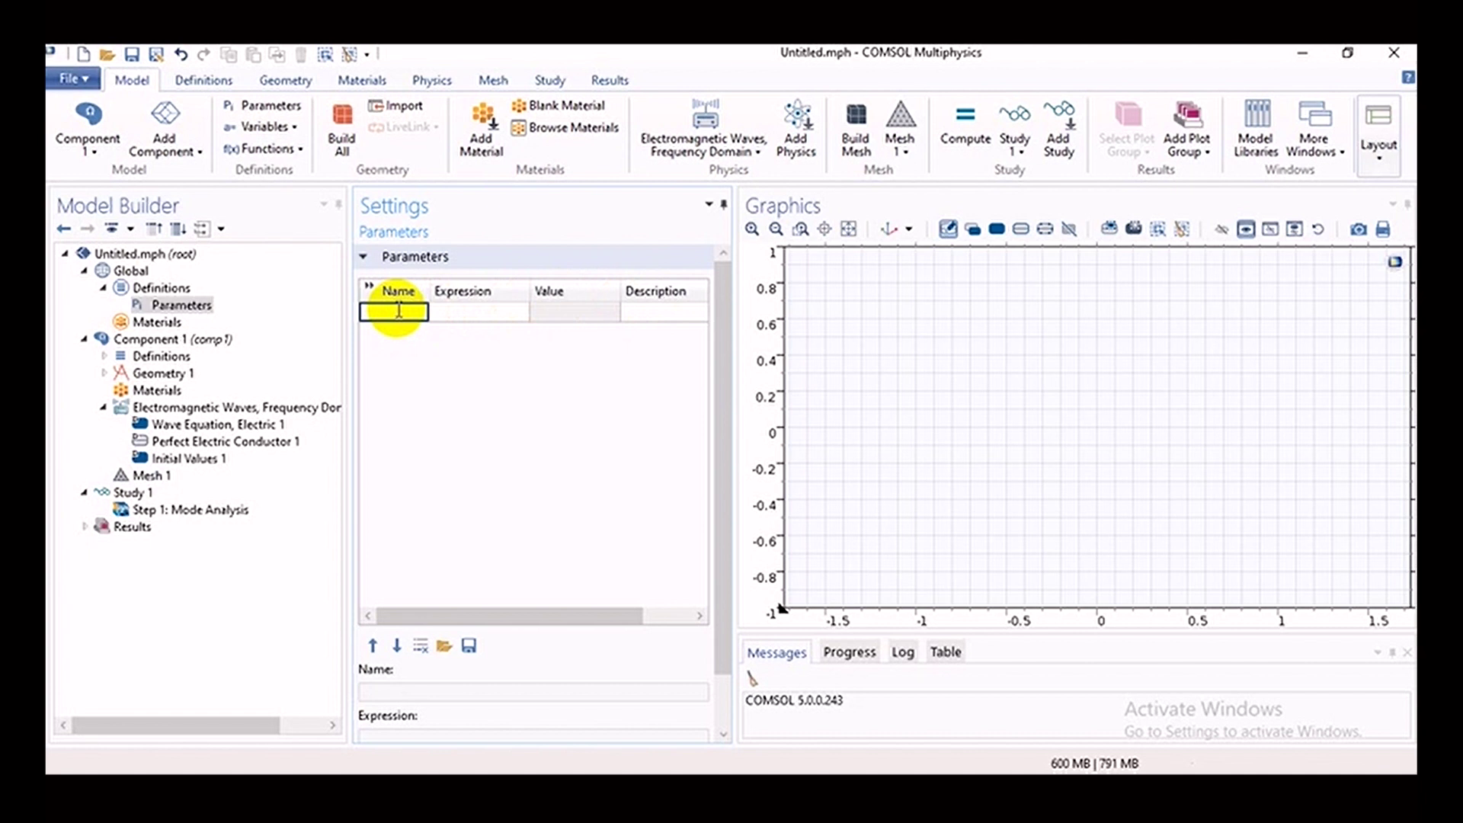
click(398, 310)
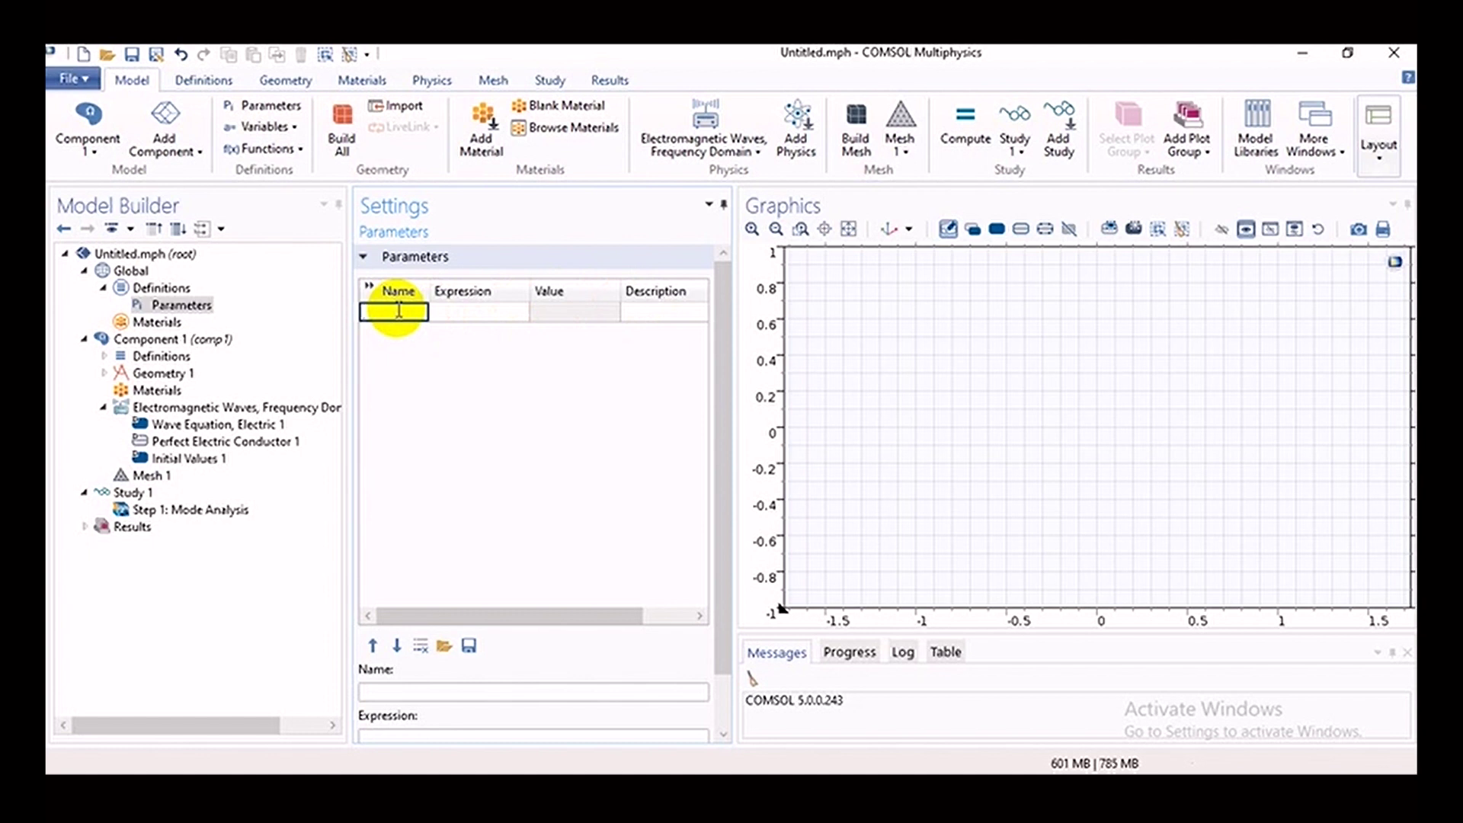
text(d)
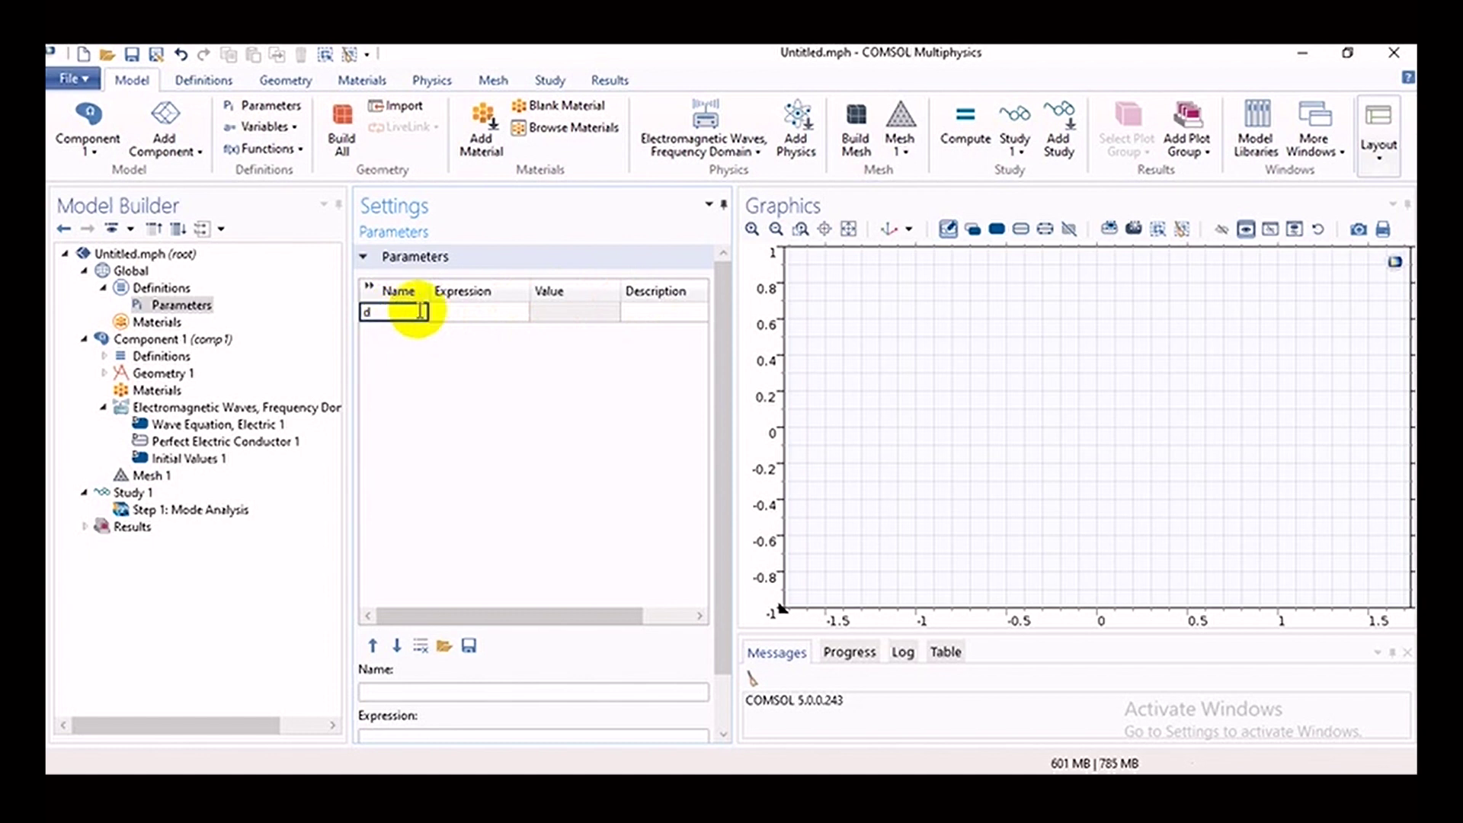
click(472, 311)
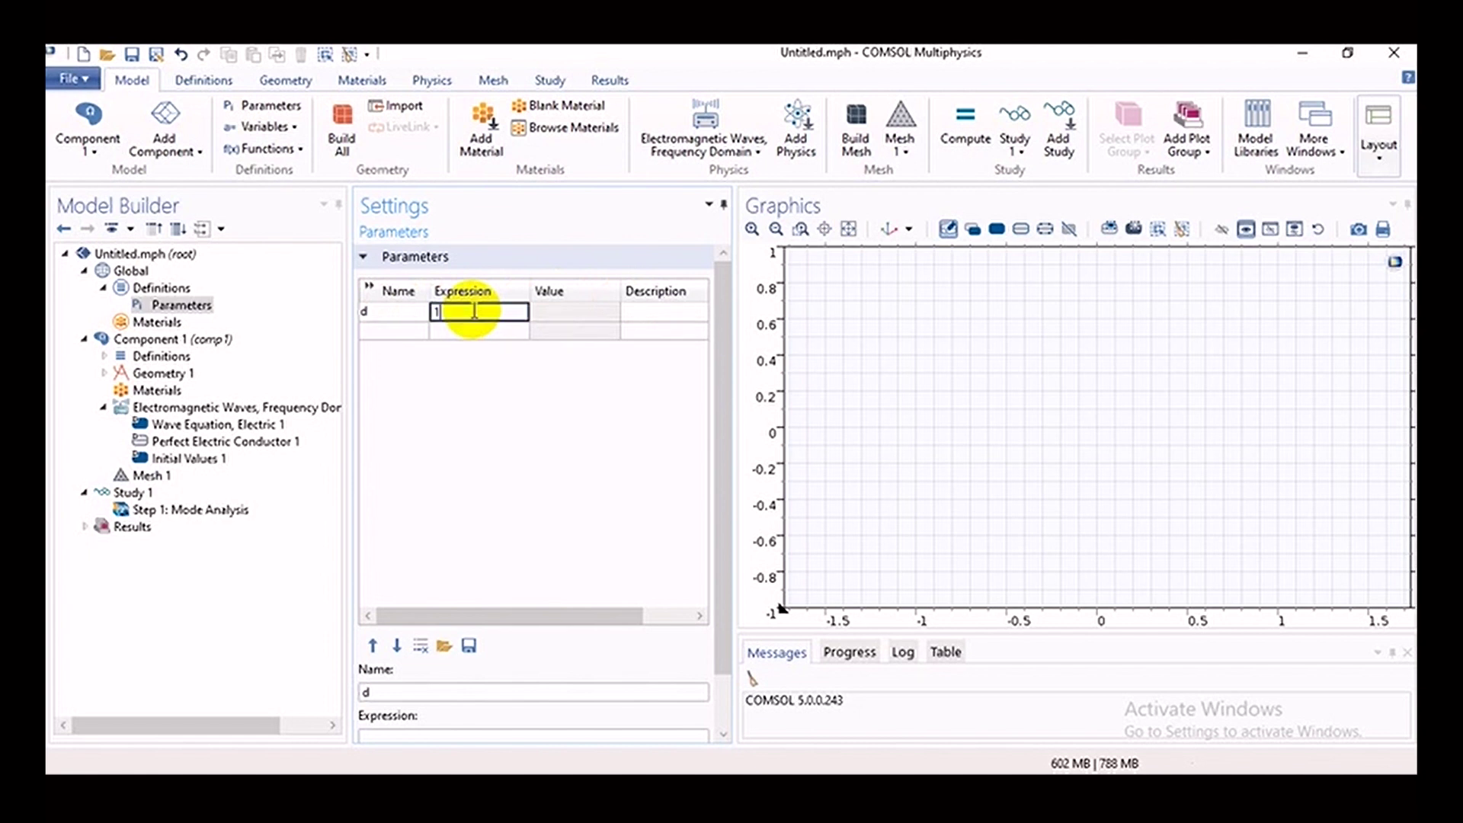
text(1.2[um])
click(561, 311)
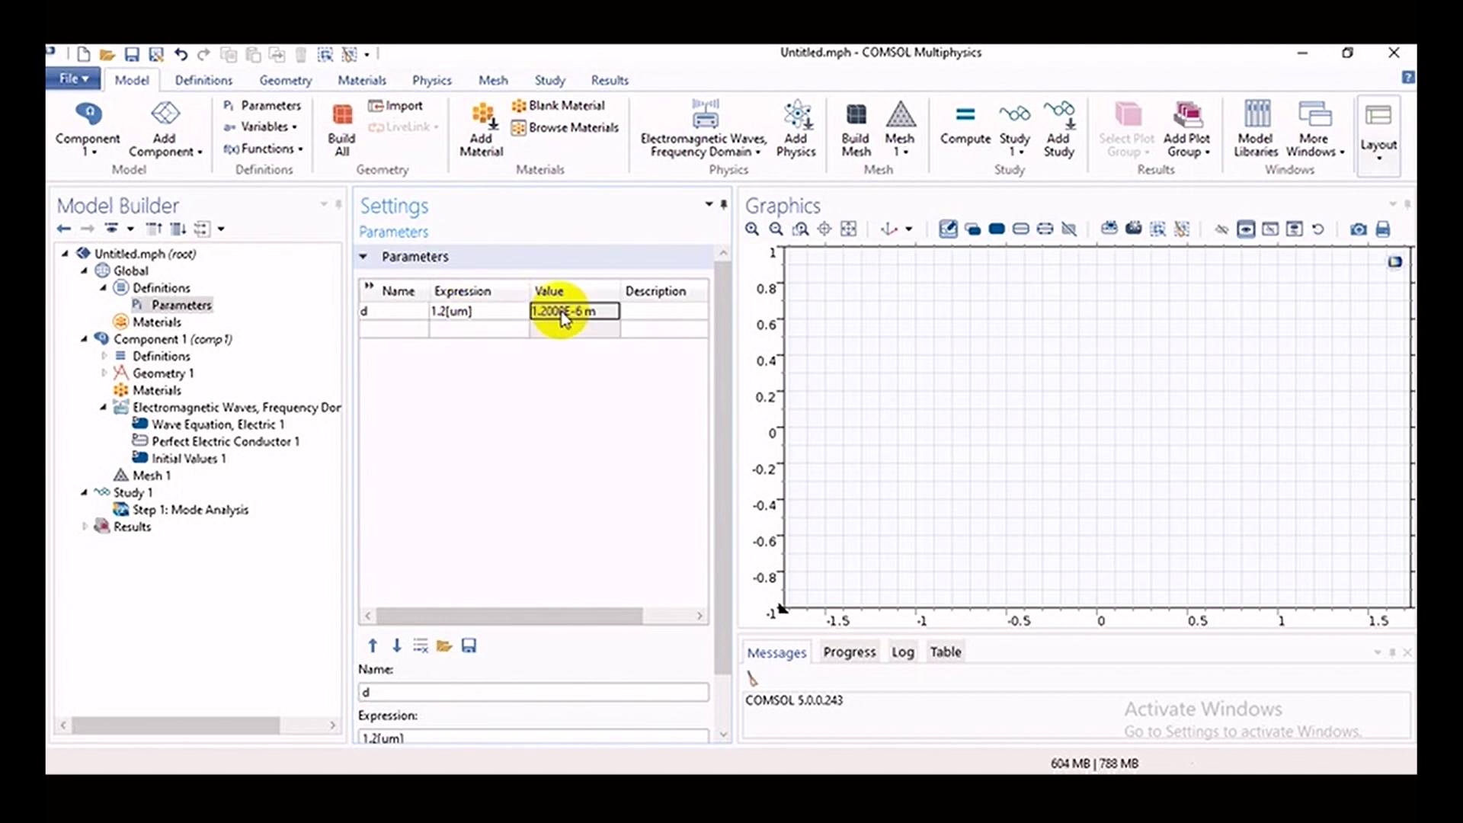
click(663, 310)
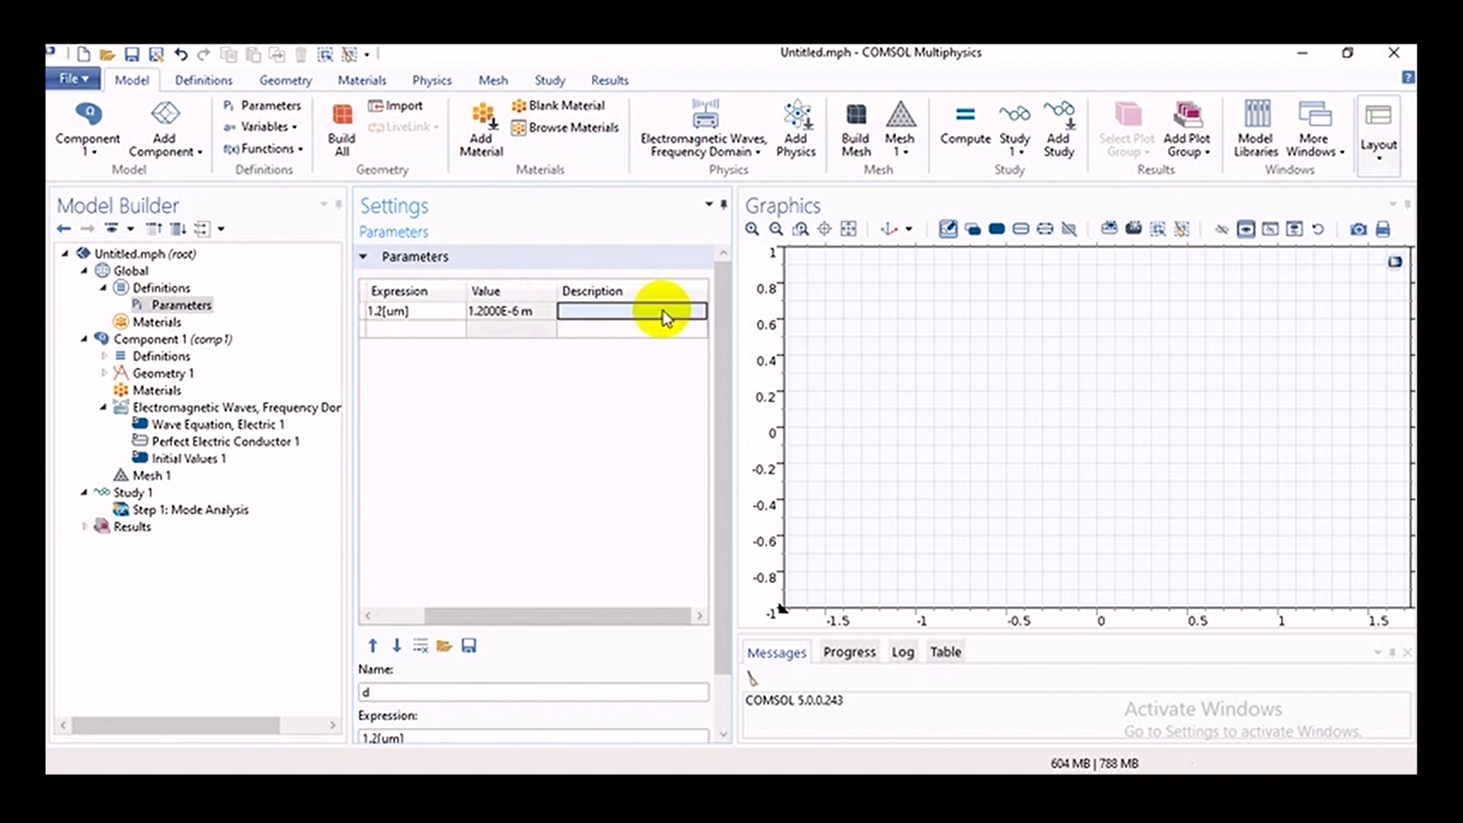
text(di)
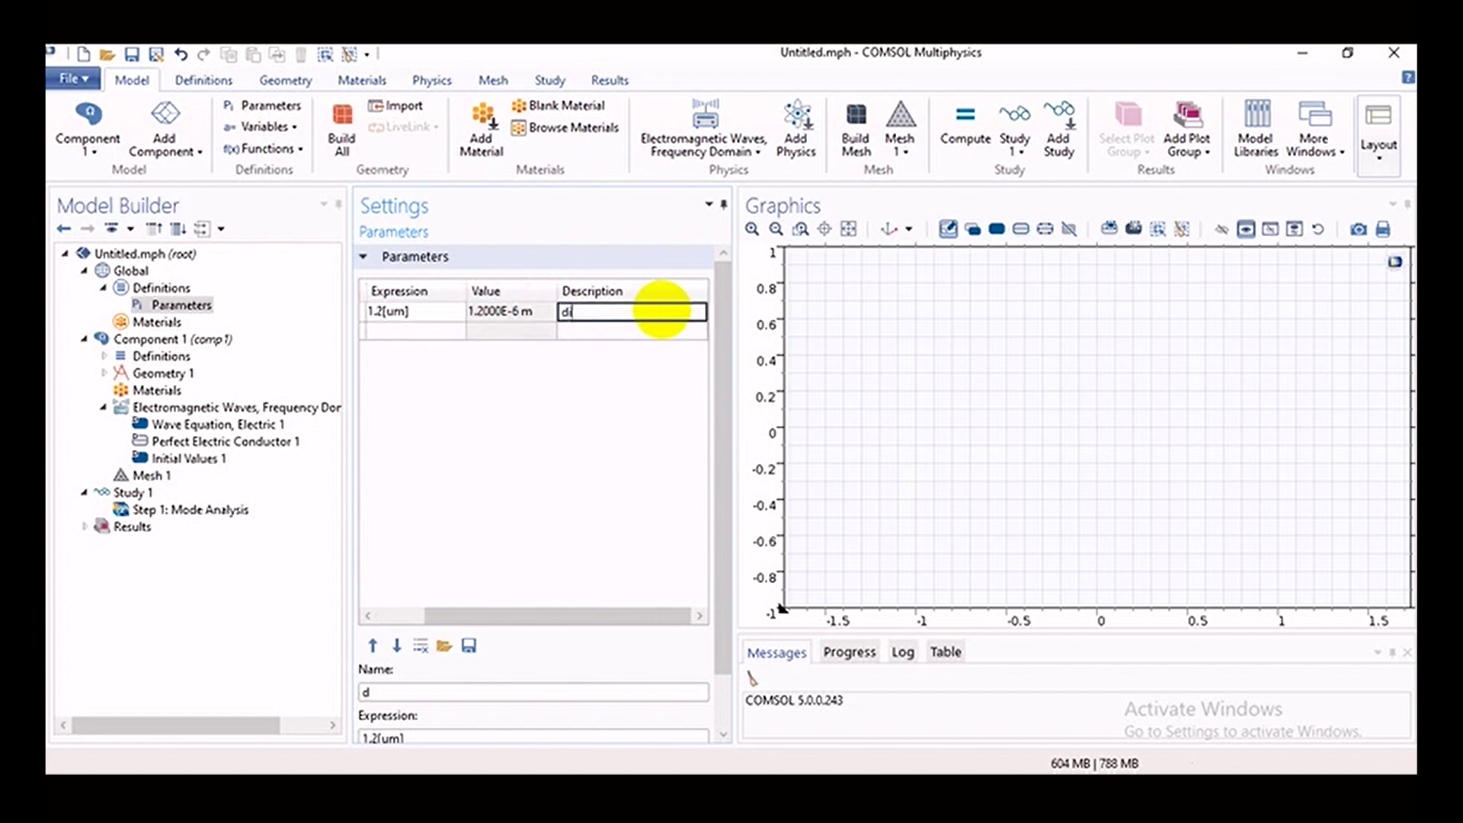
text(ameter)
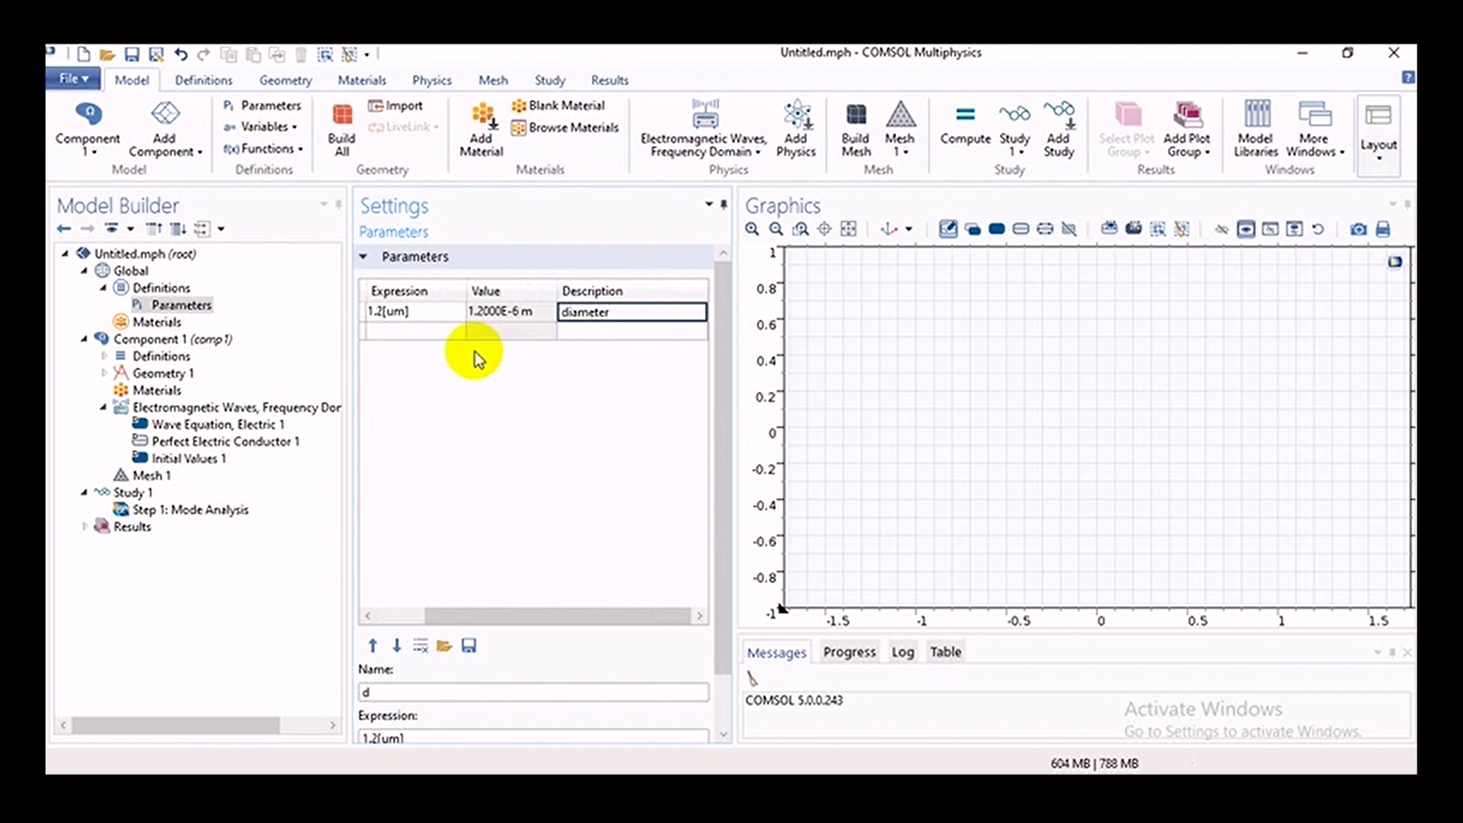
- Define a second parameter p = 2[um] with description 'pitch'
click(363, 333)
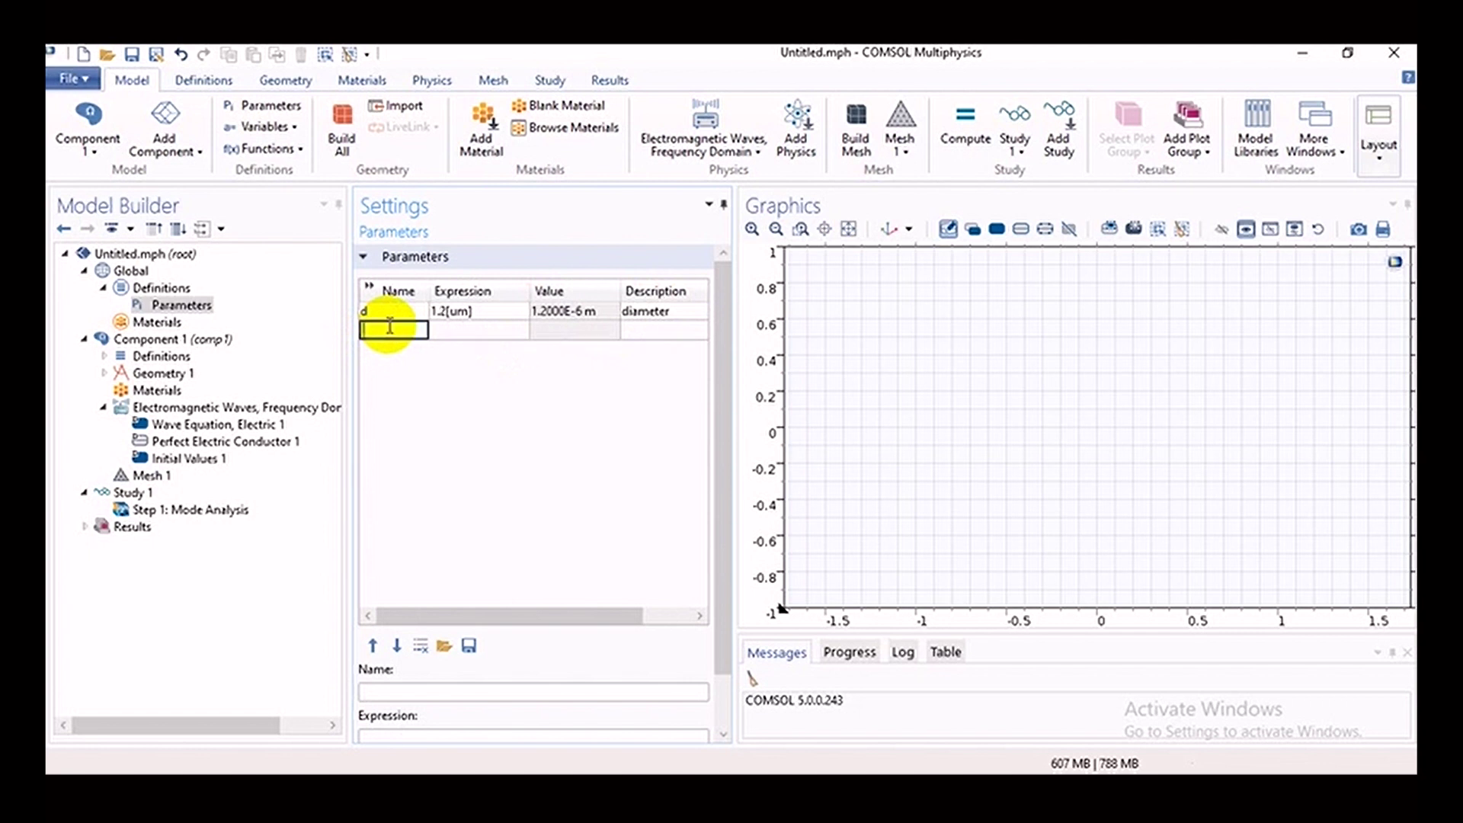
text(p)
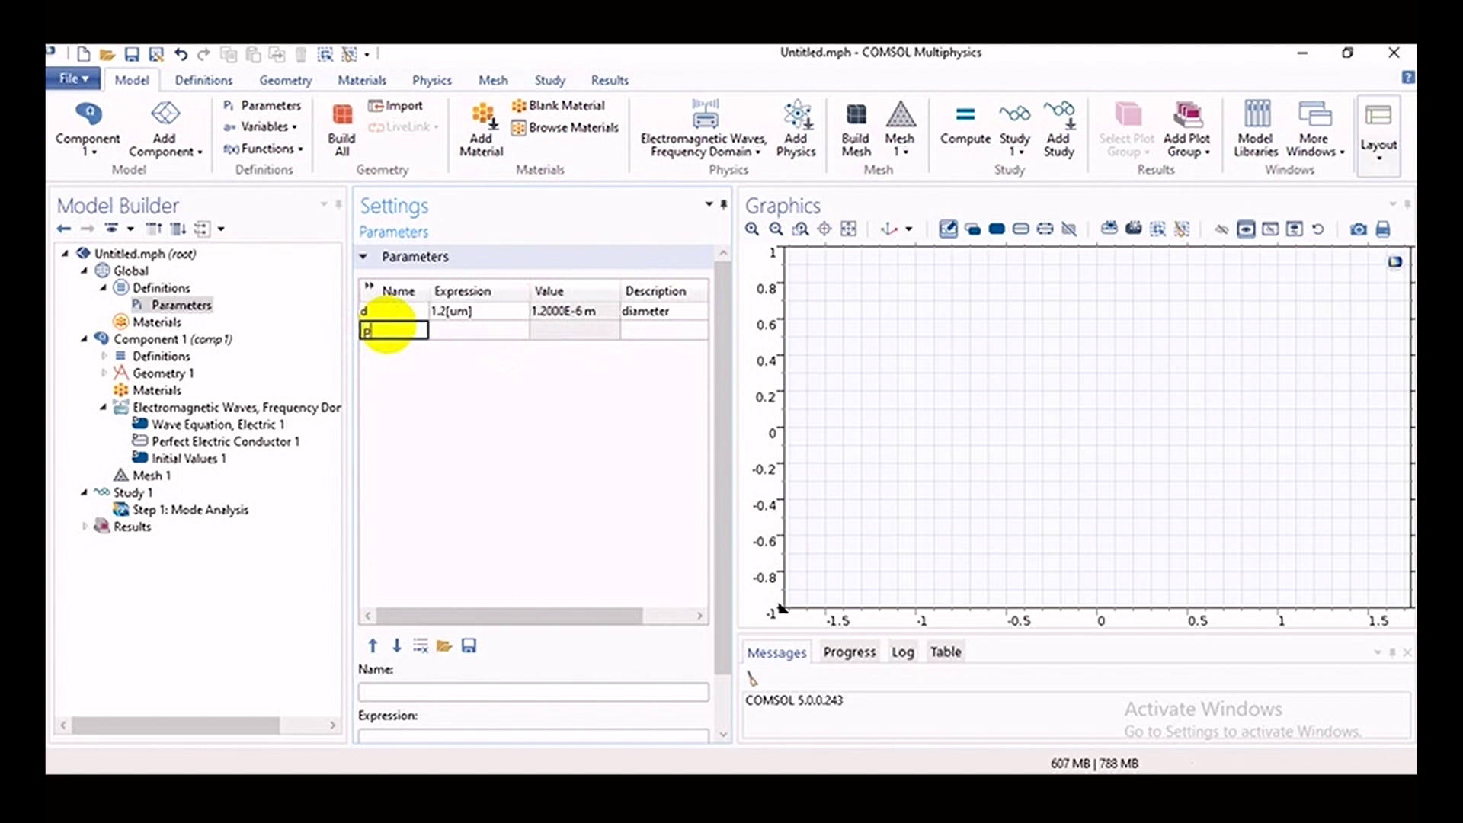
click(450, 332)
text(2[um])
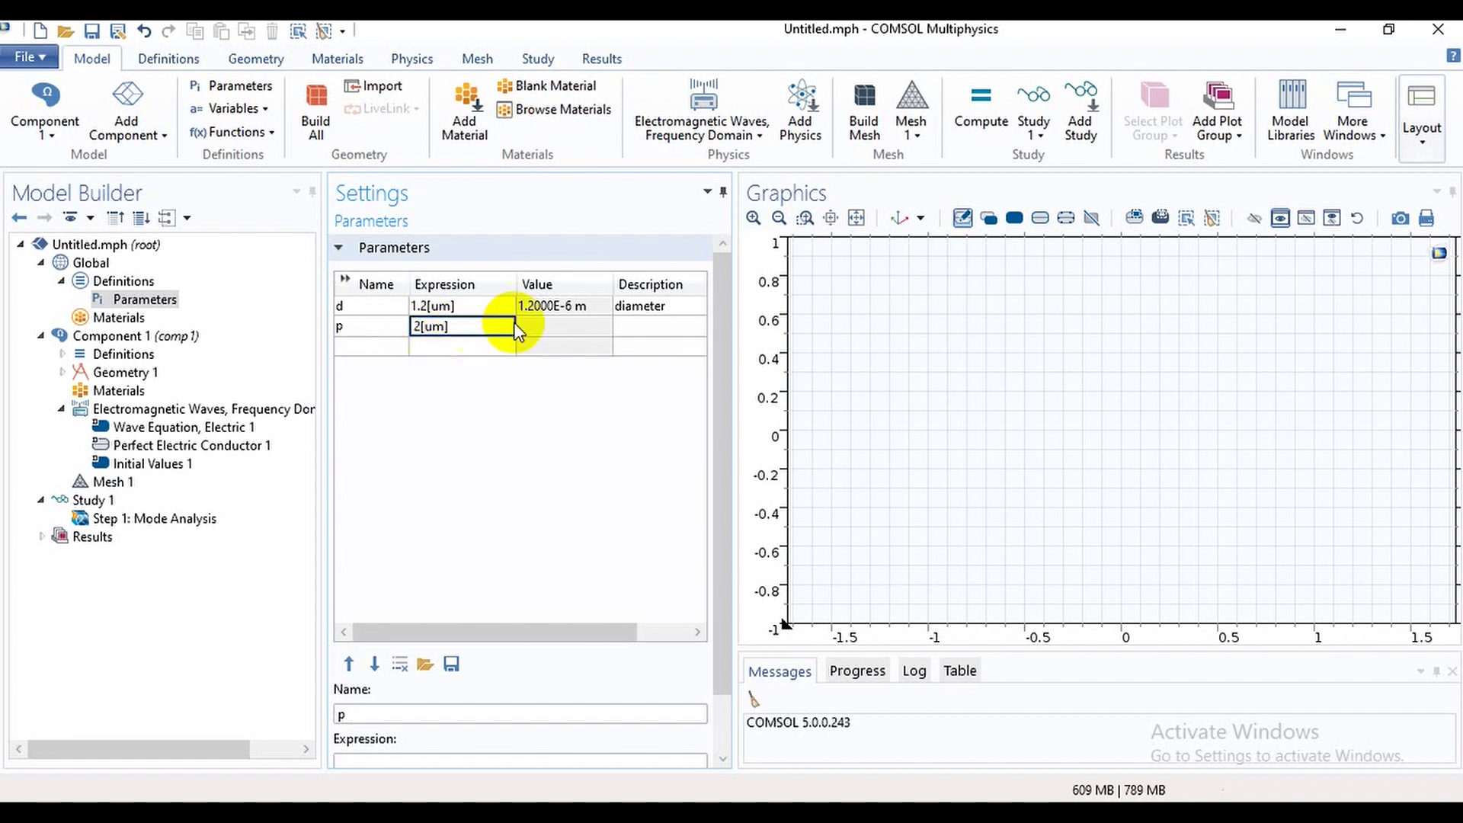
click(551, 327)
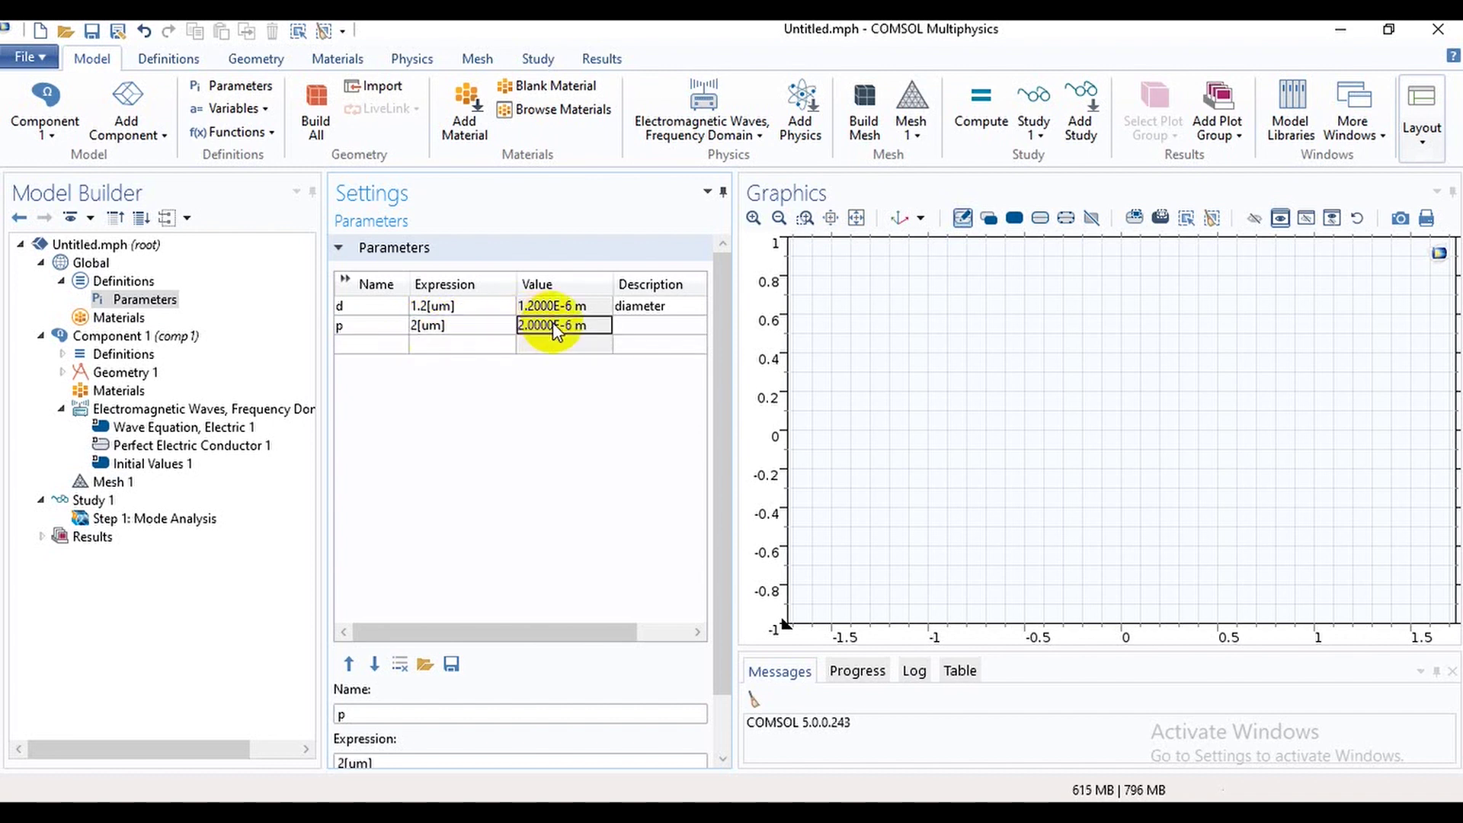
click(669, 326)
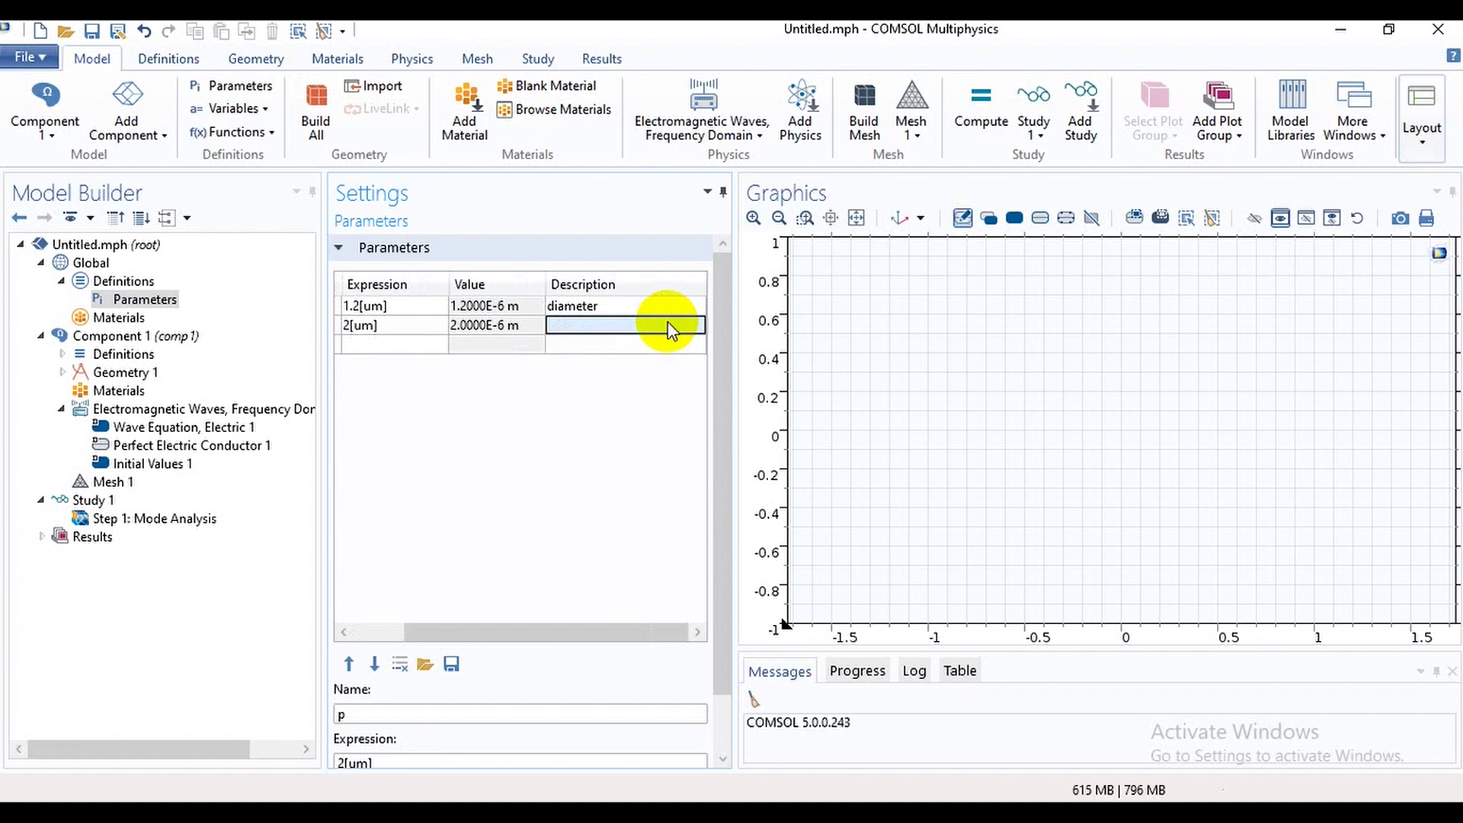
text(pi)
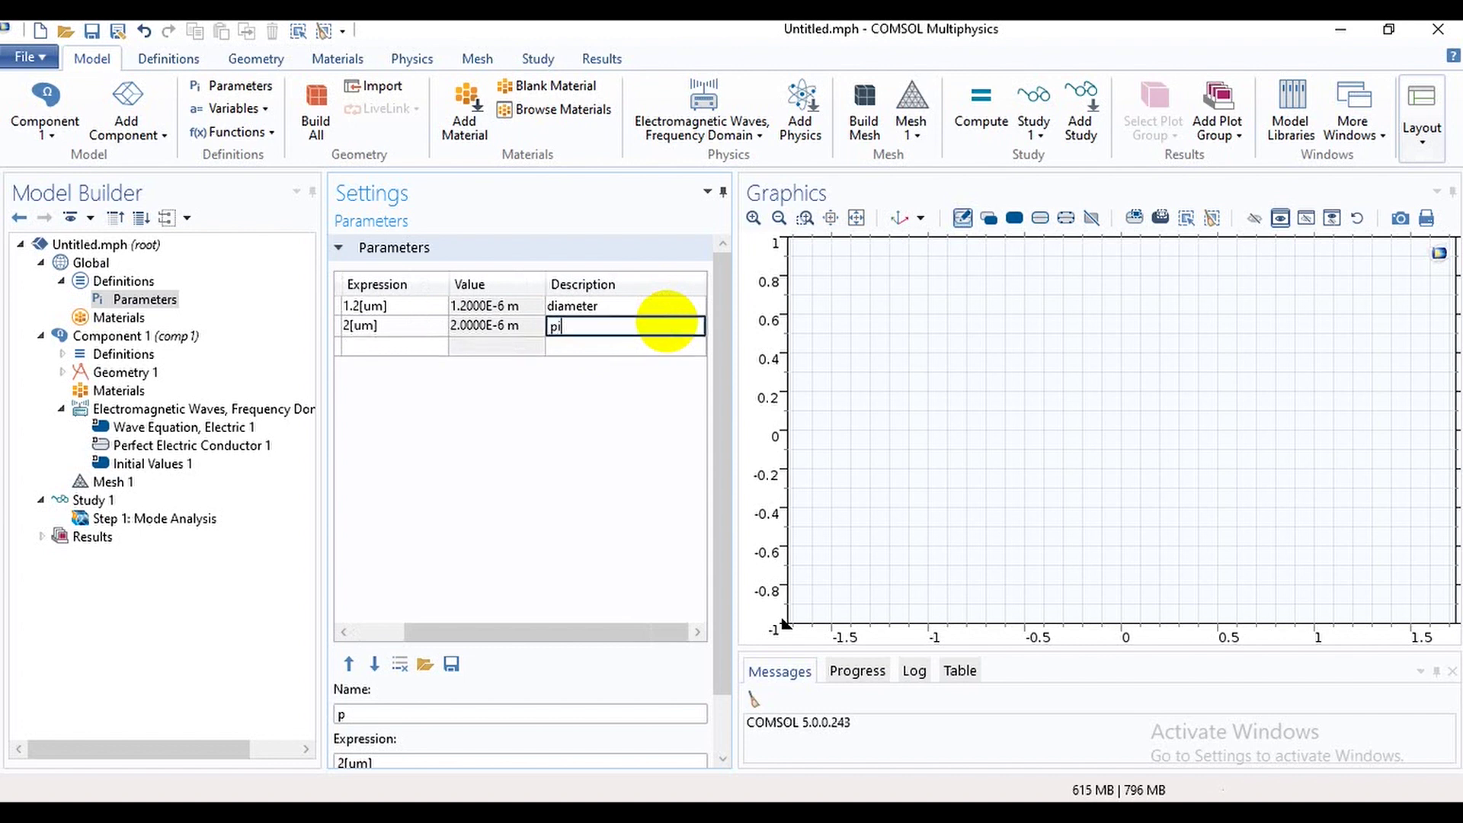
text(tch)
click(245, 328)
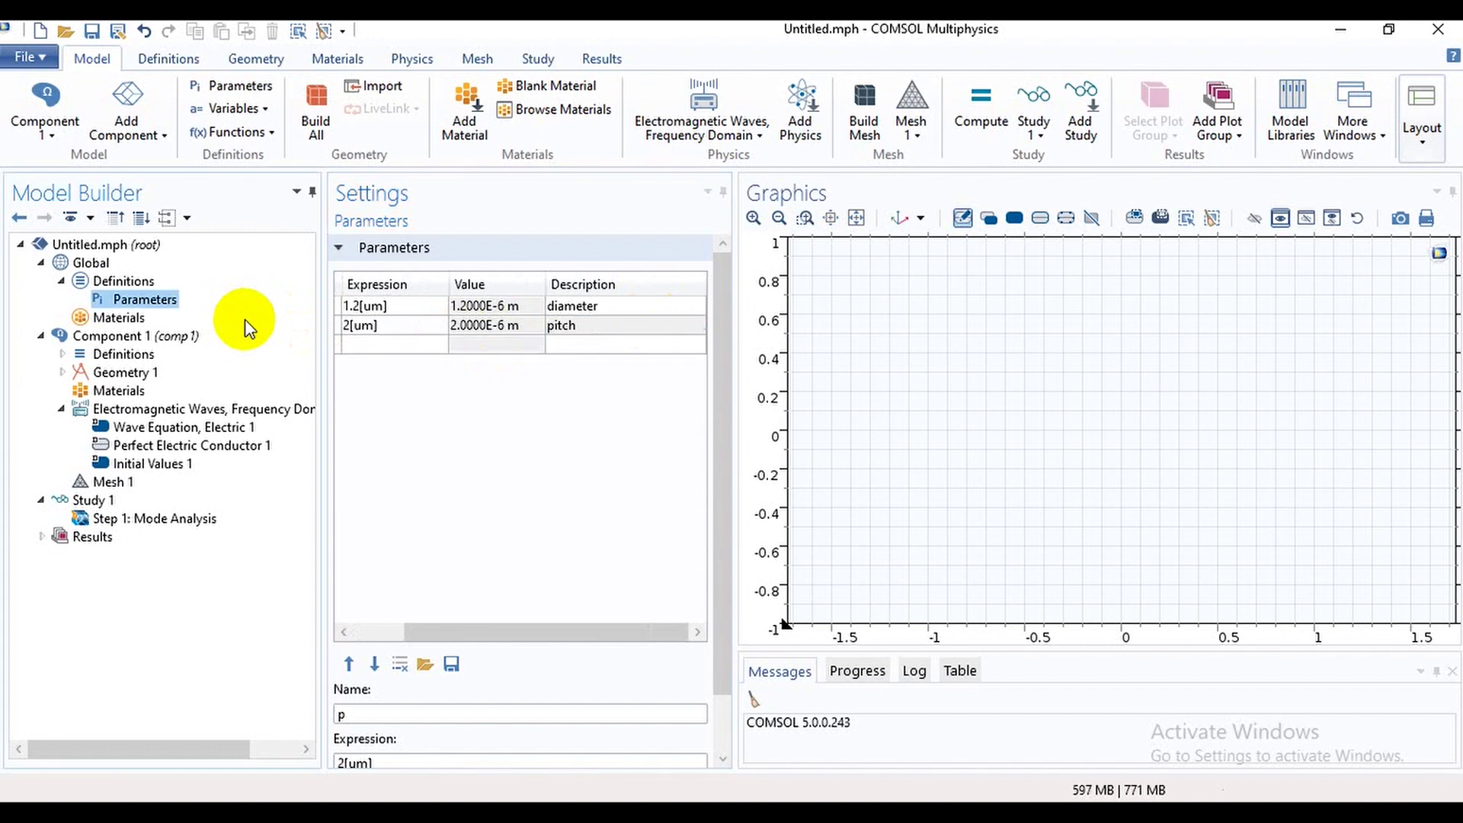
- Expand Component 1 and Geometry 1, then add a Circle node under Geometry 1
double_click(175, 338)
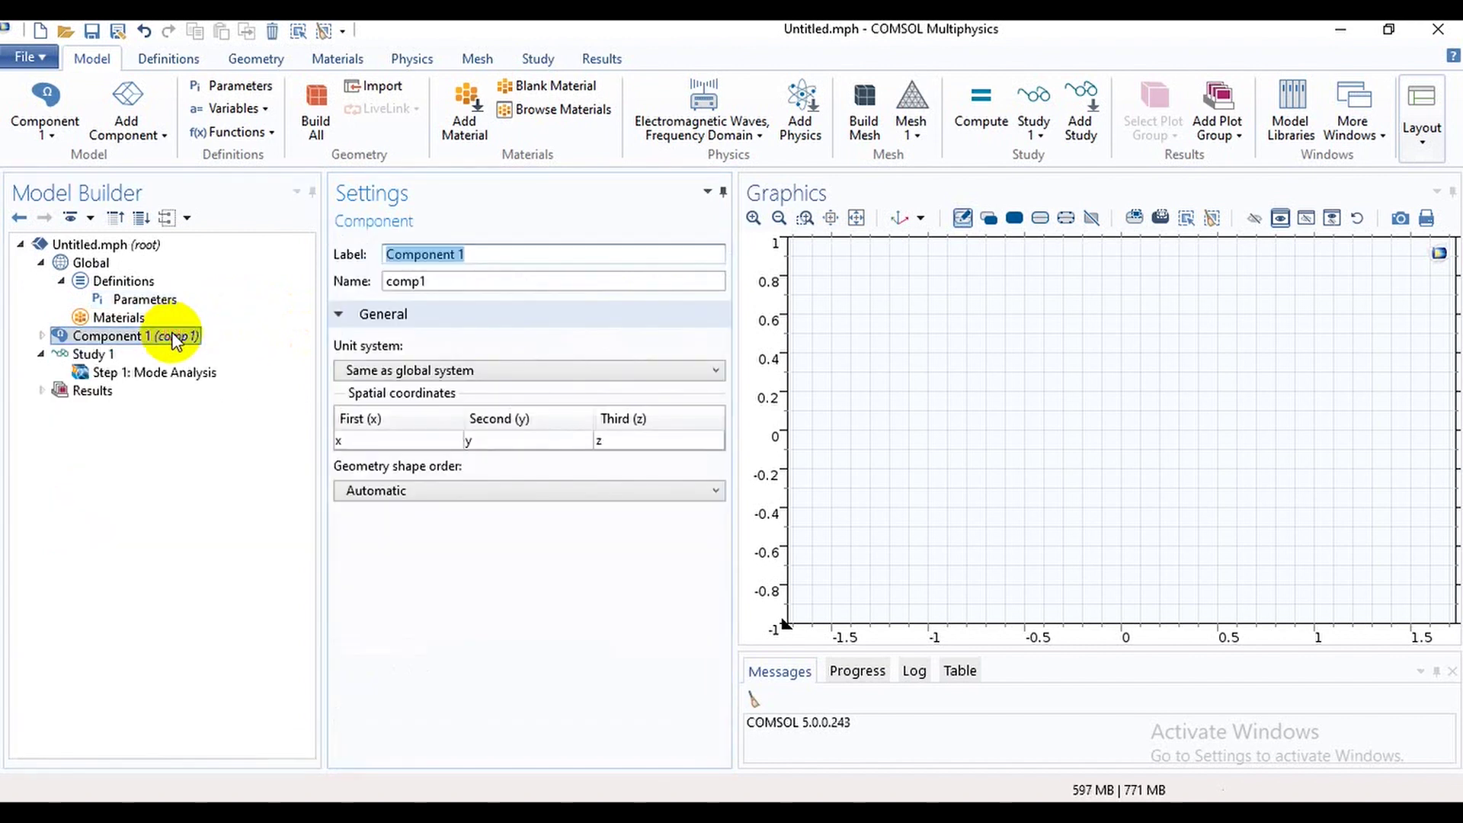
click(175, 338)
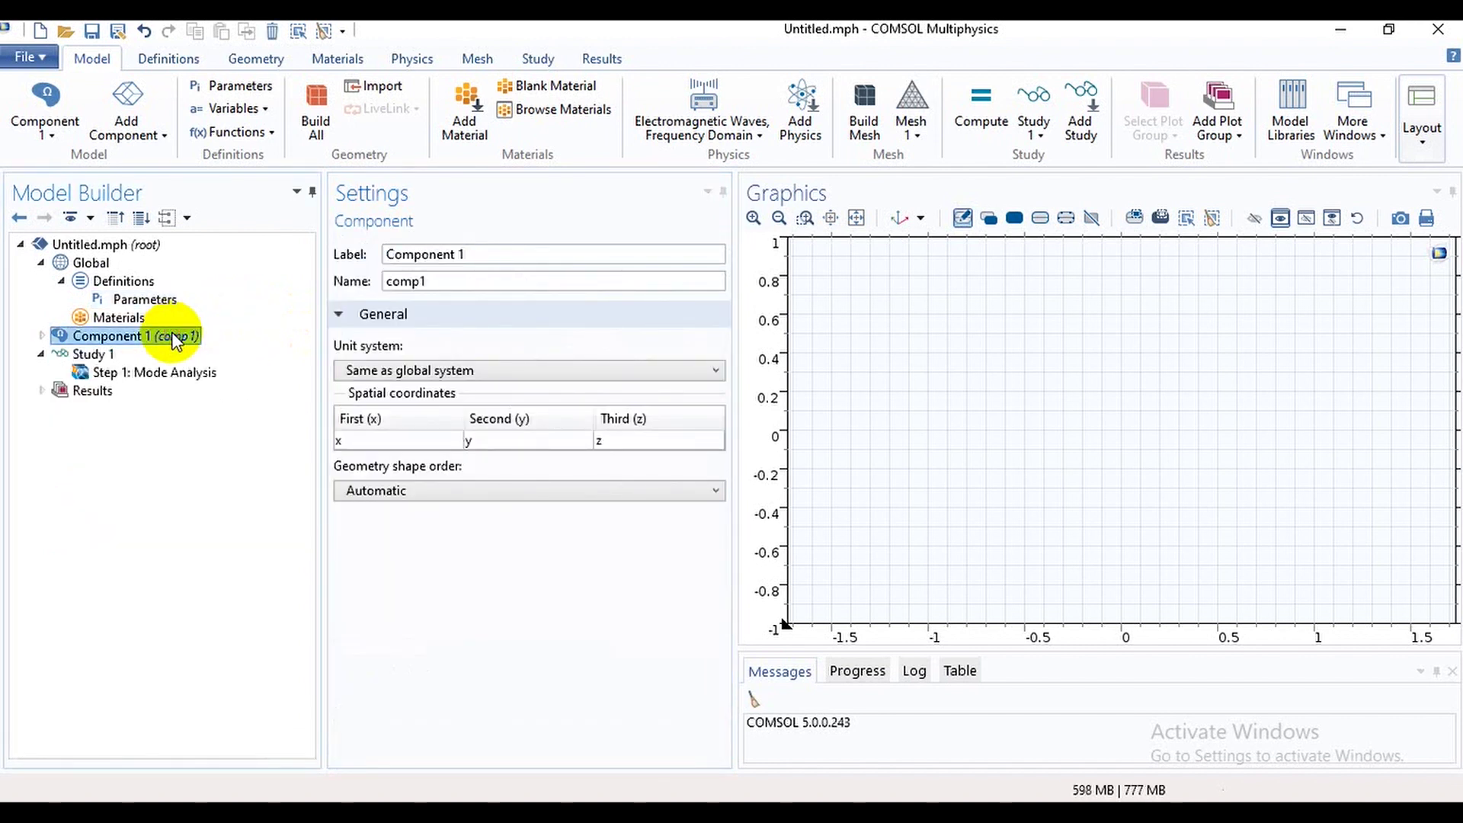
double_click(175, 338)
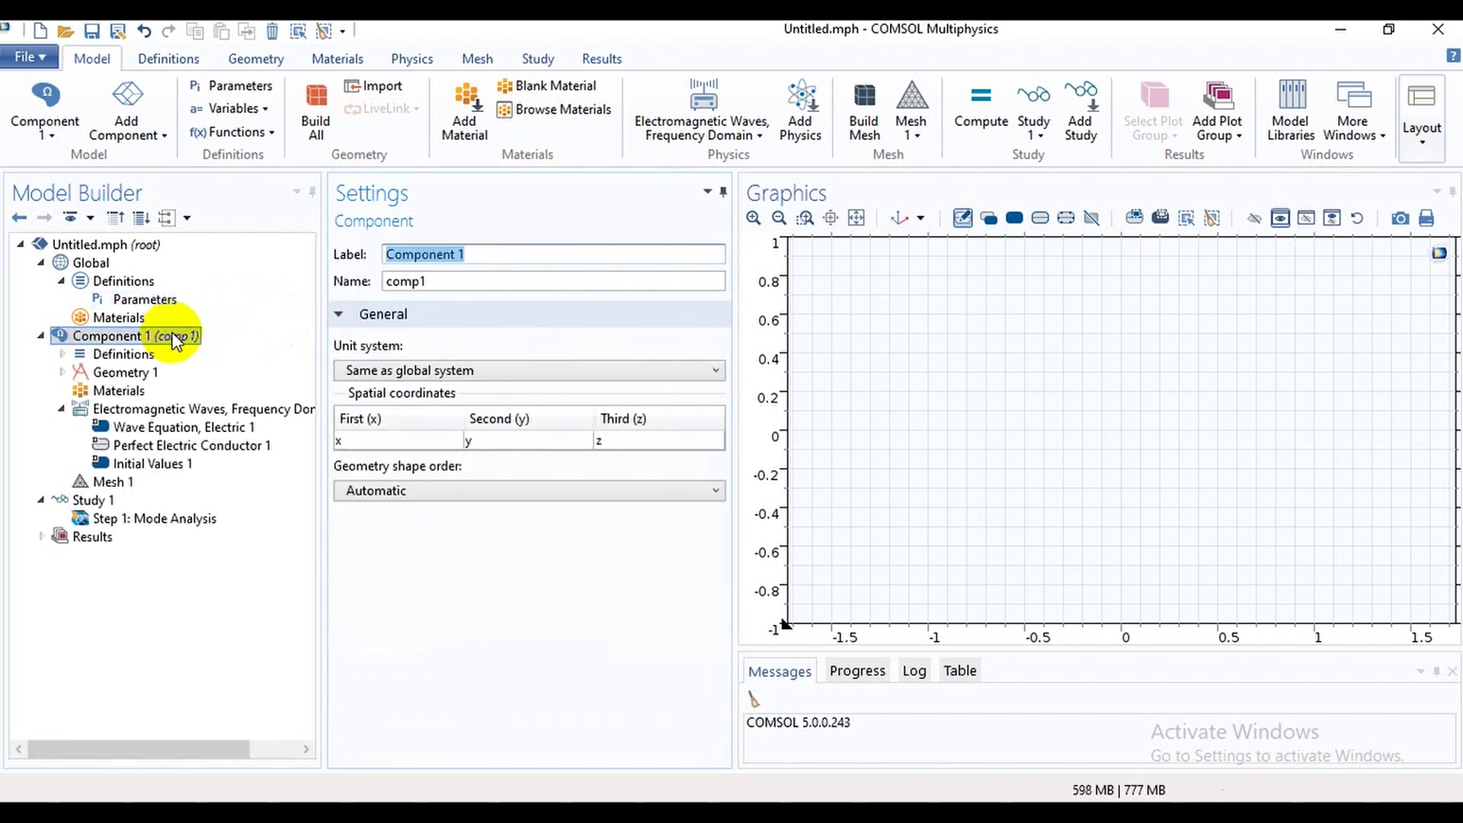
click(152, 374)
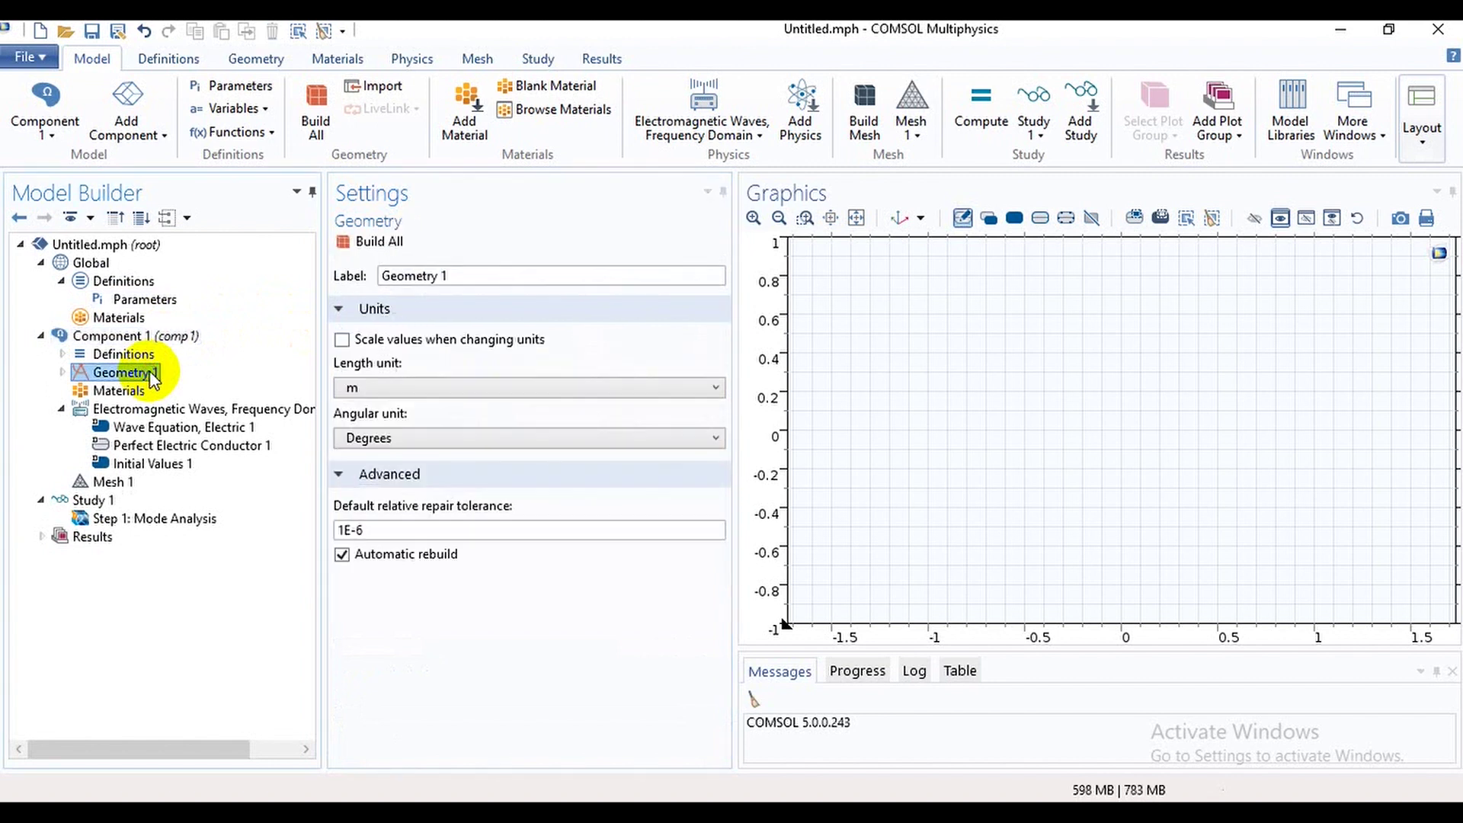
double_click(152, 375)
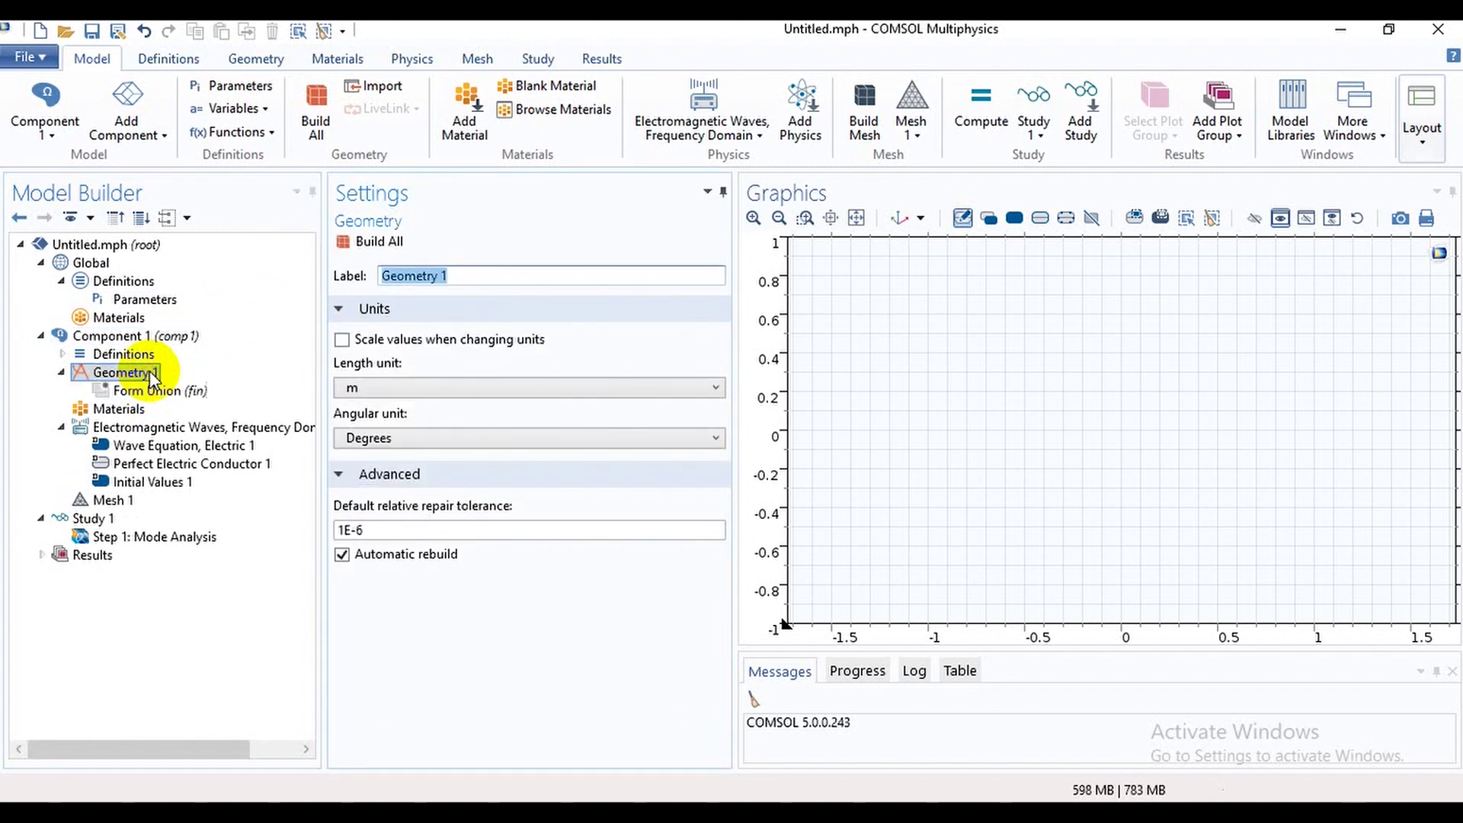
right_click(151, 375)
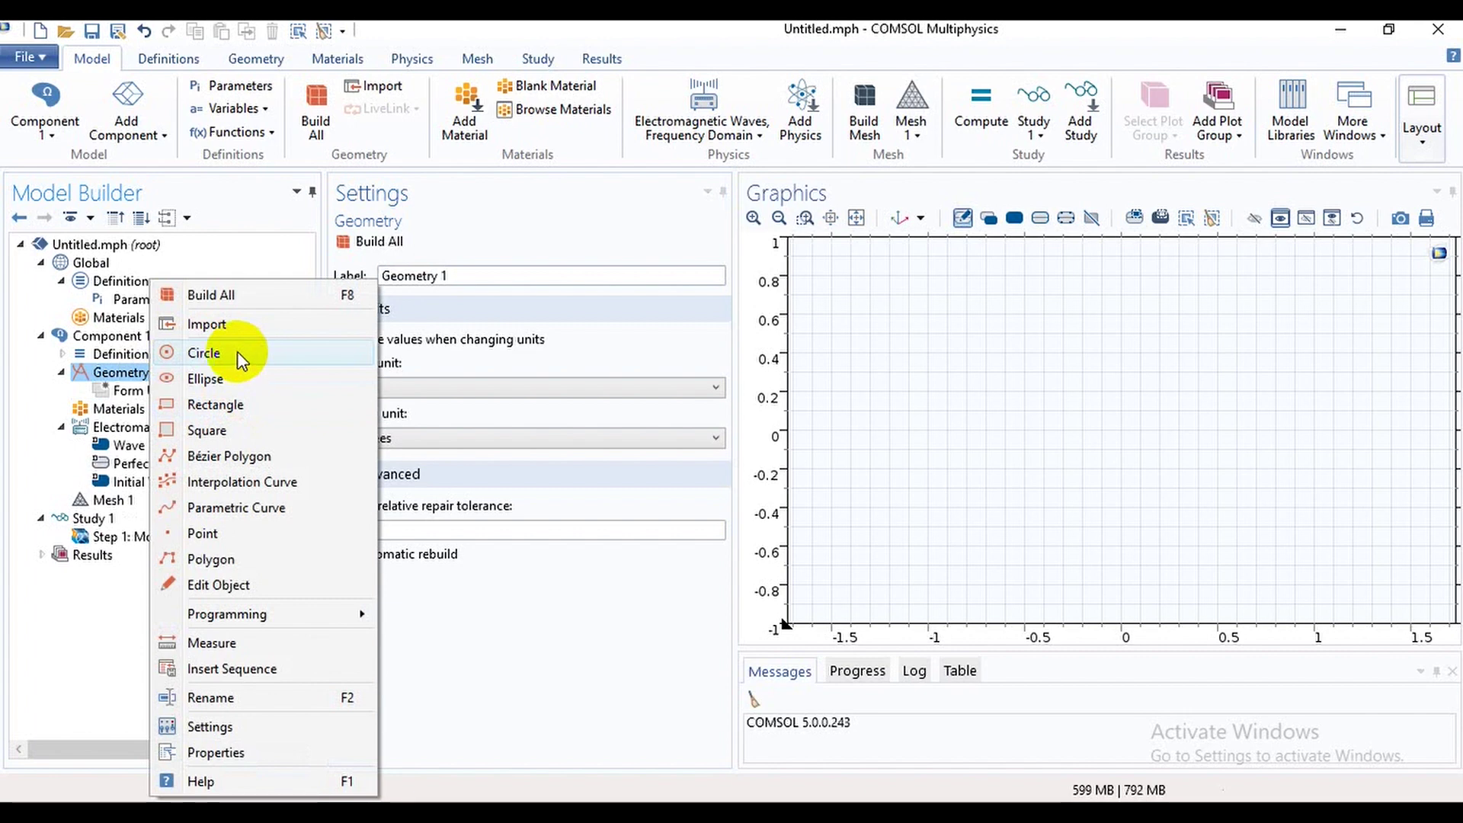
click(243, 359)
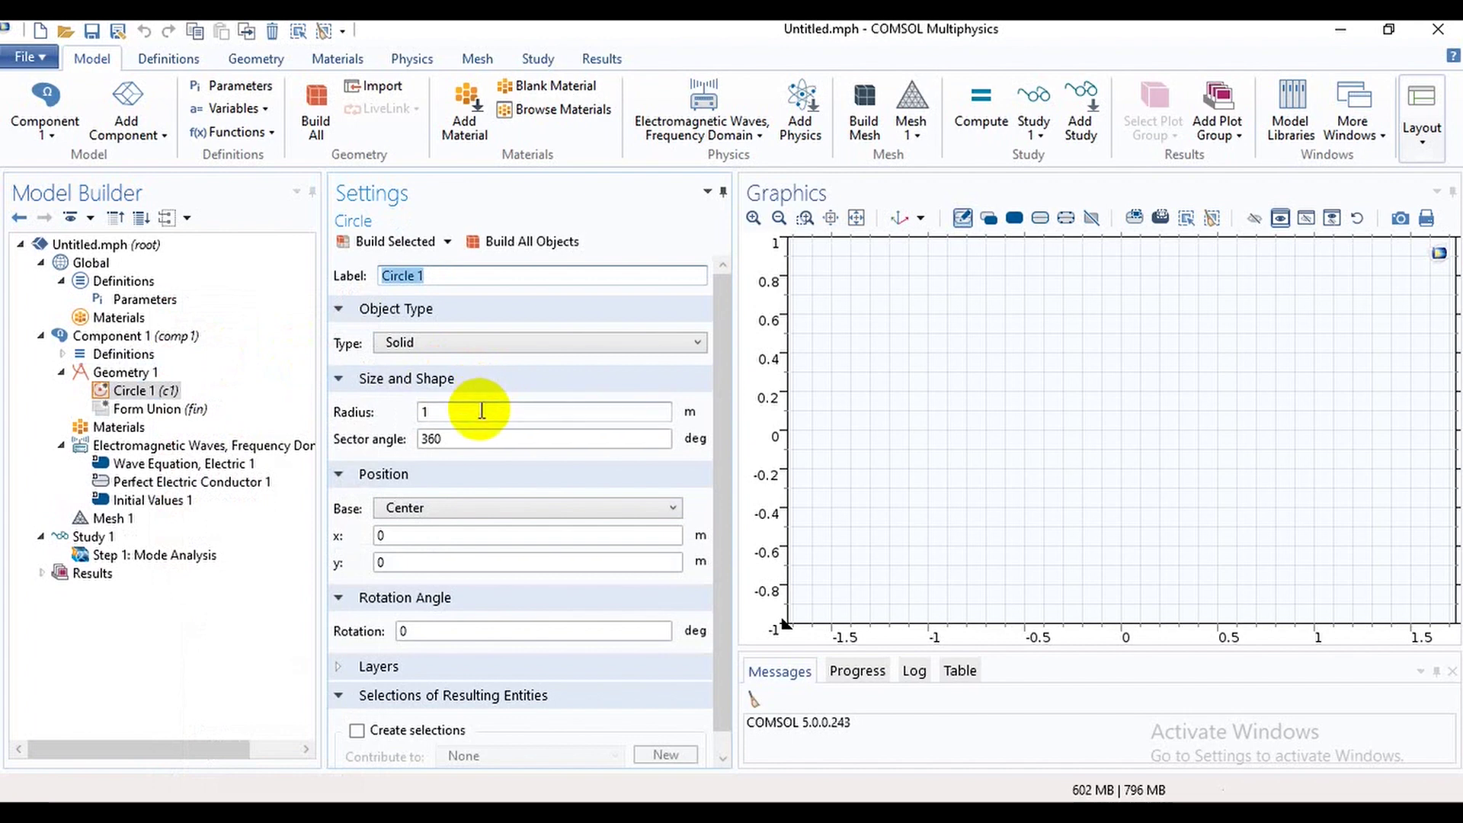
- Change Circle 1's radius from 1 to d/2, build it, and zoom to a ±1e-5 view
click(484, 409)
key(BackSpace)
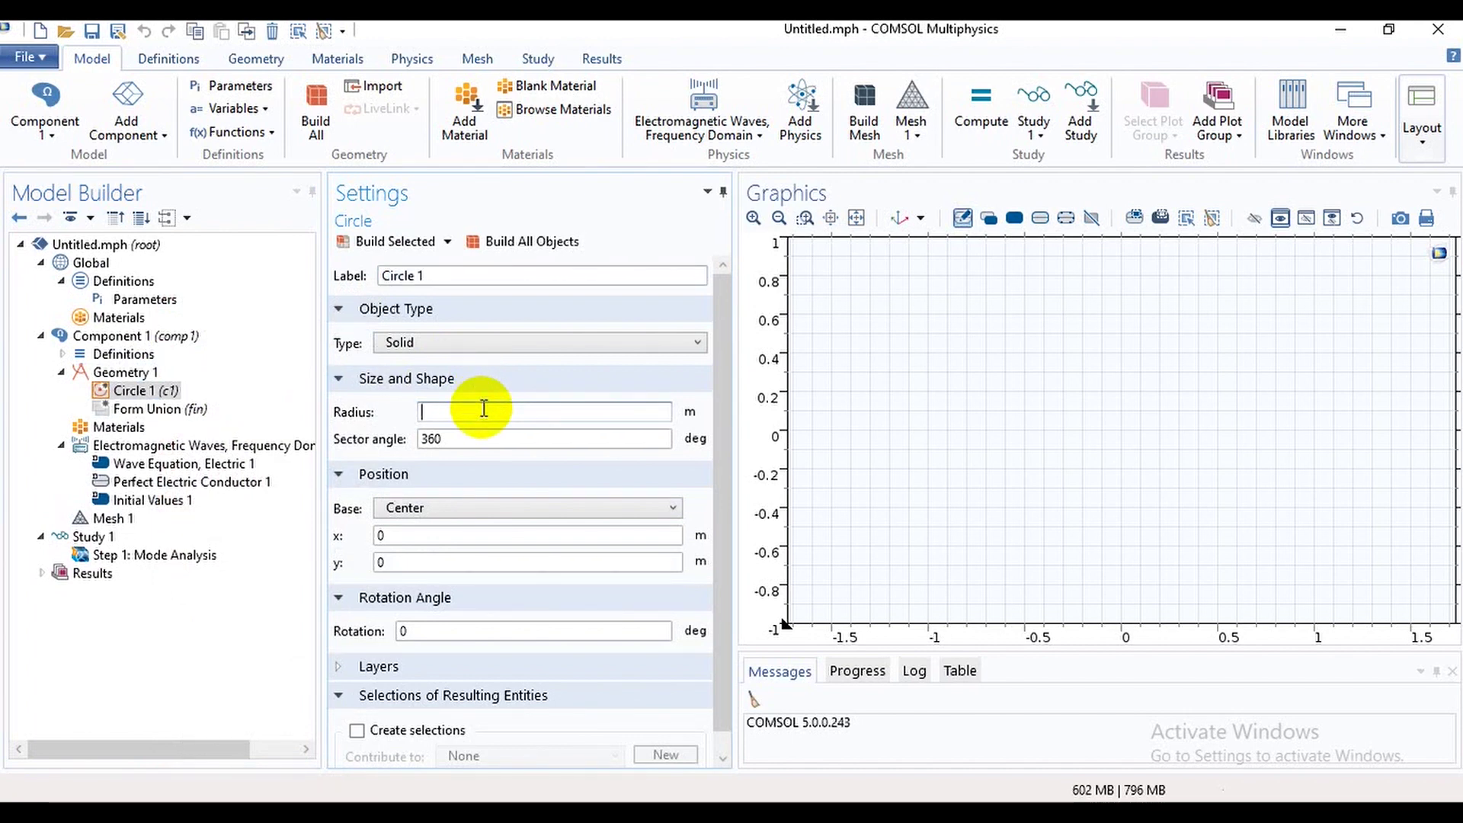
text(d/2)
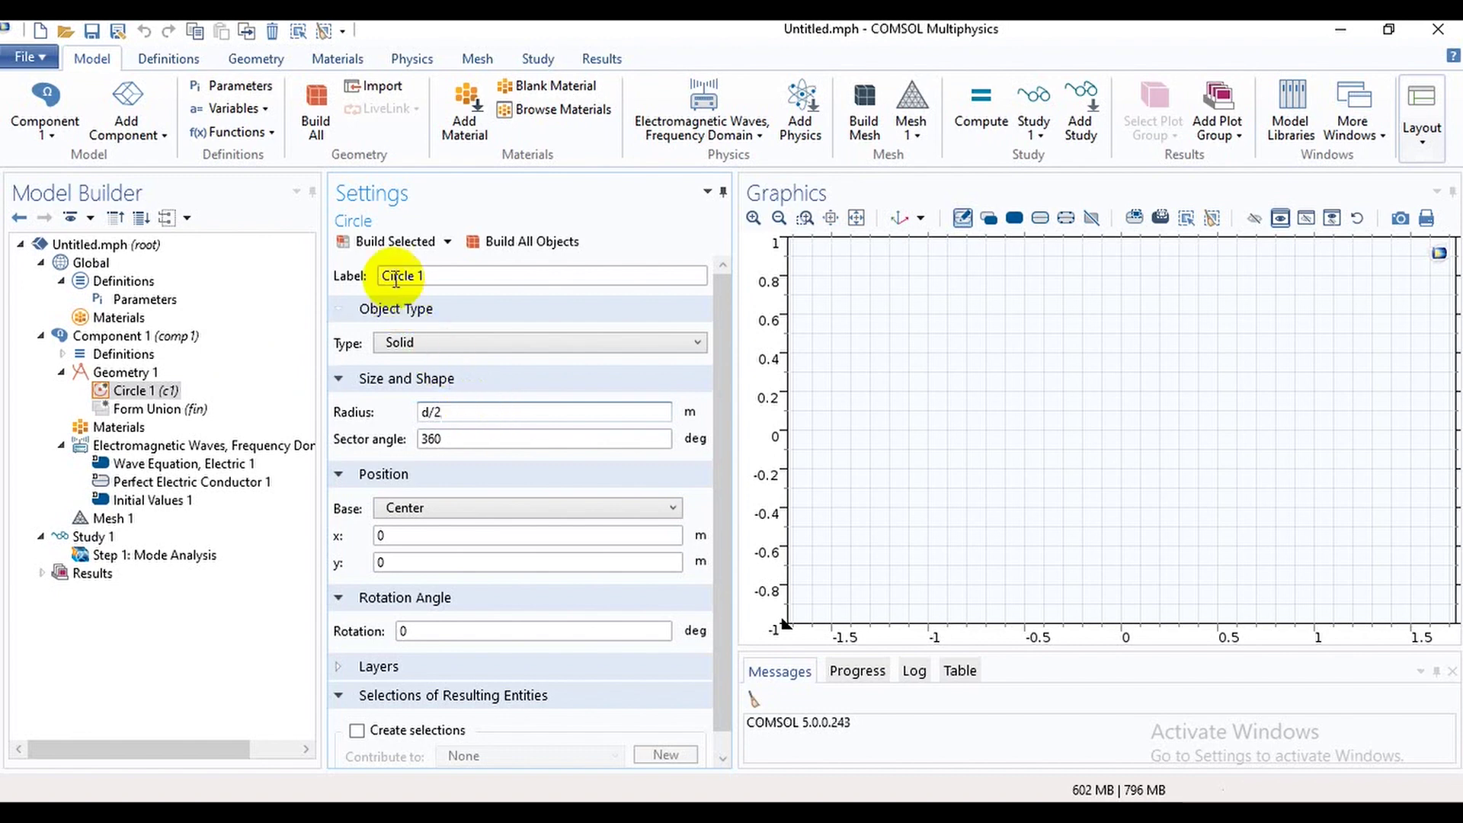
click(393, 242)
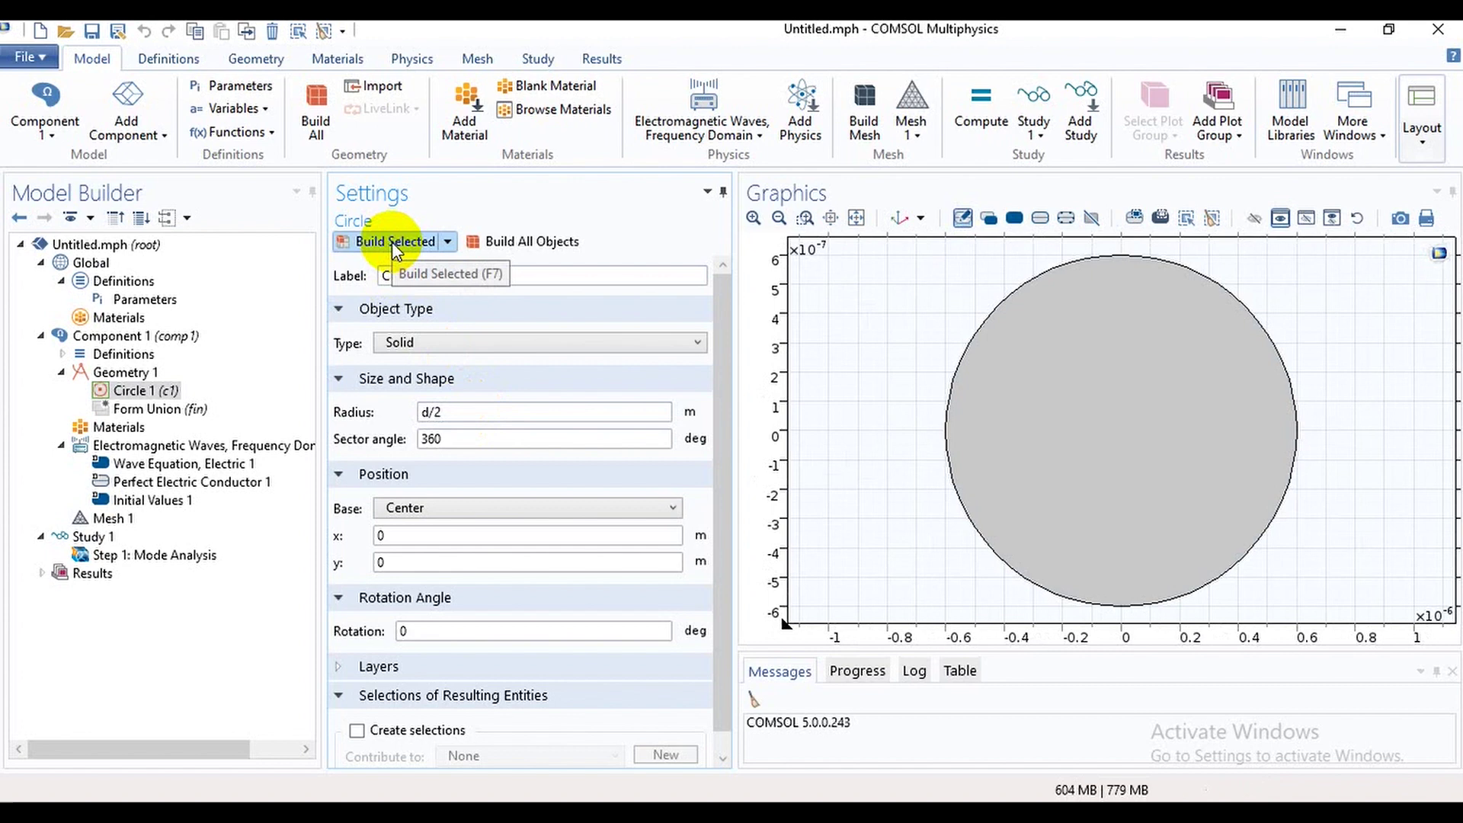
click(778, 220)
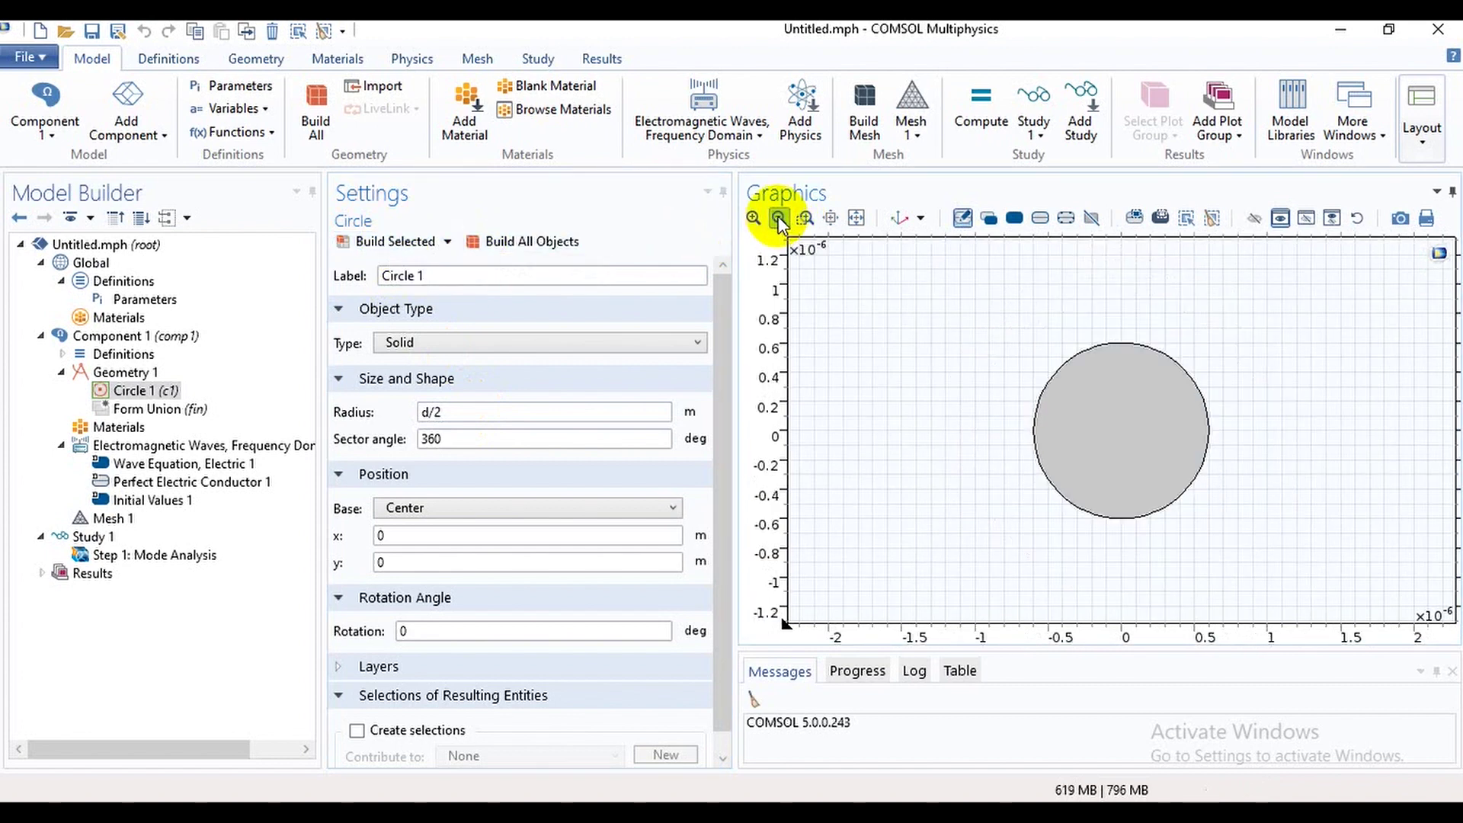
click(778, 219)
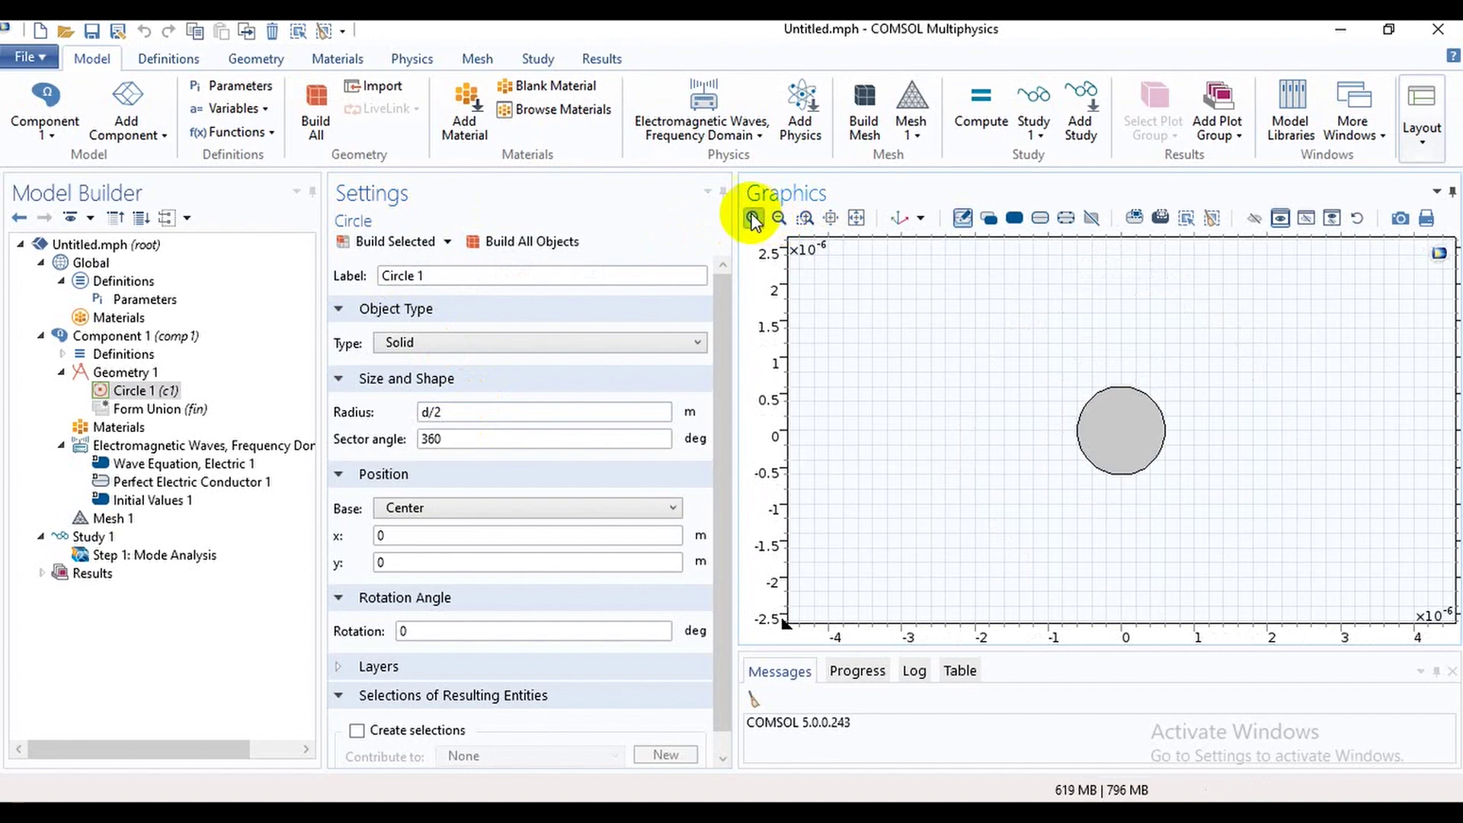
click(754, 219)
click(754, 219)
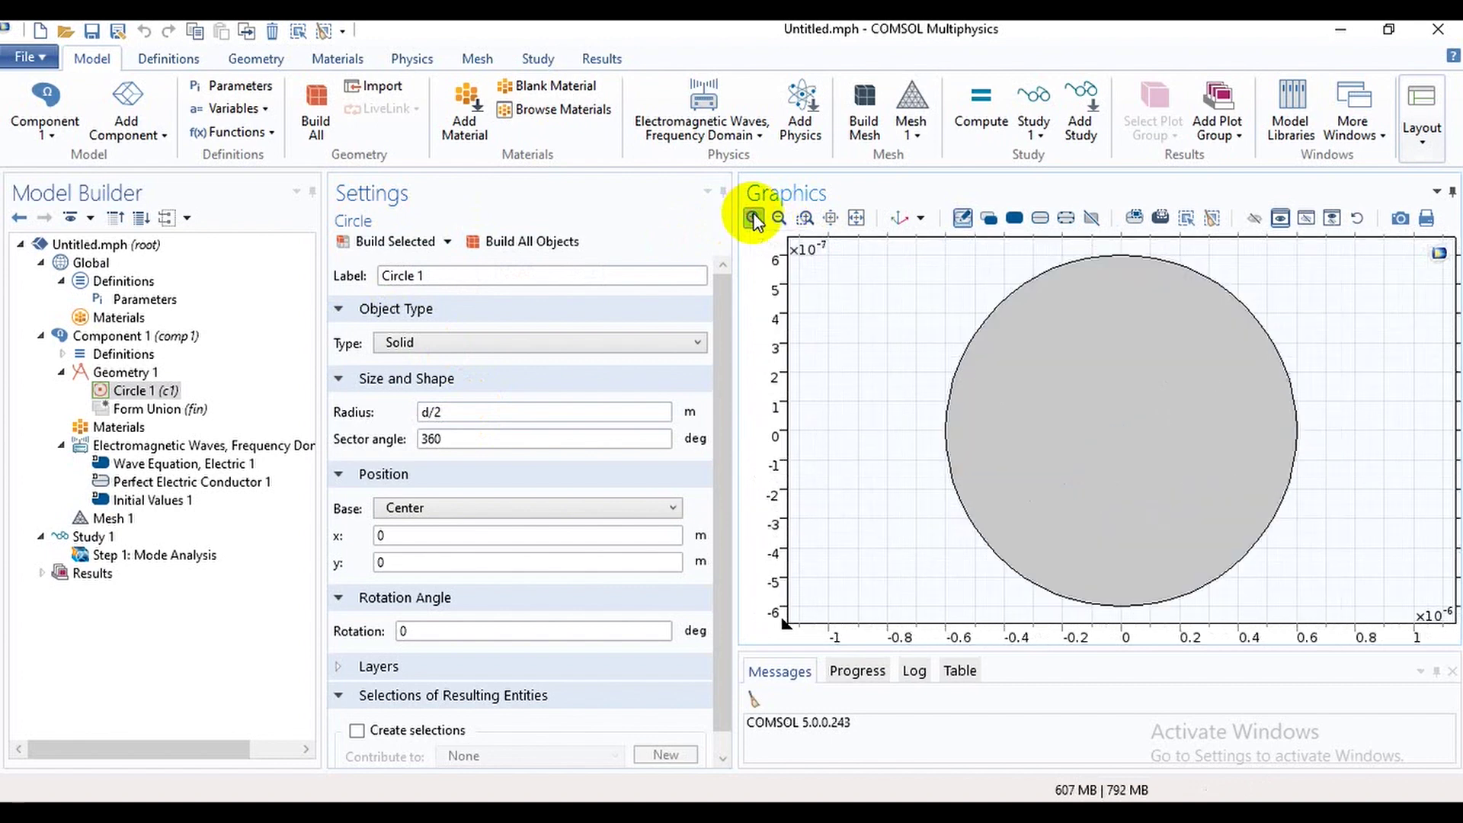
click(778, 219)
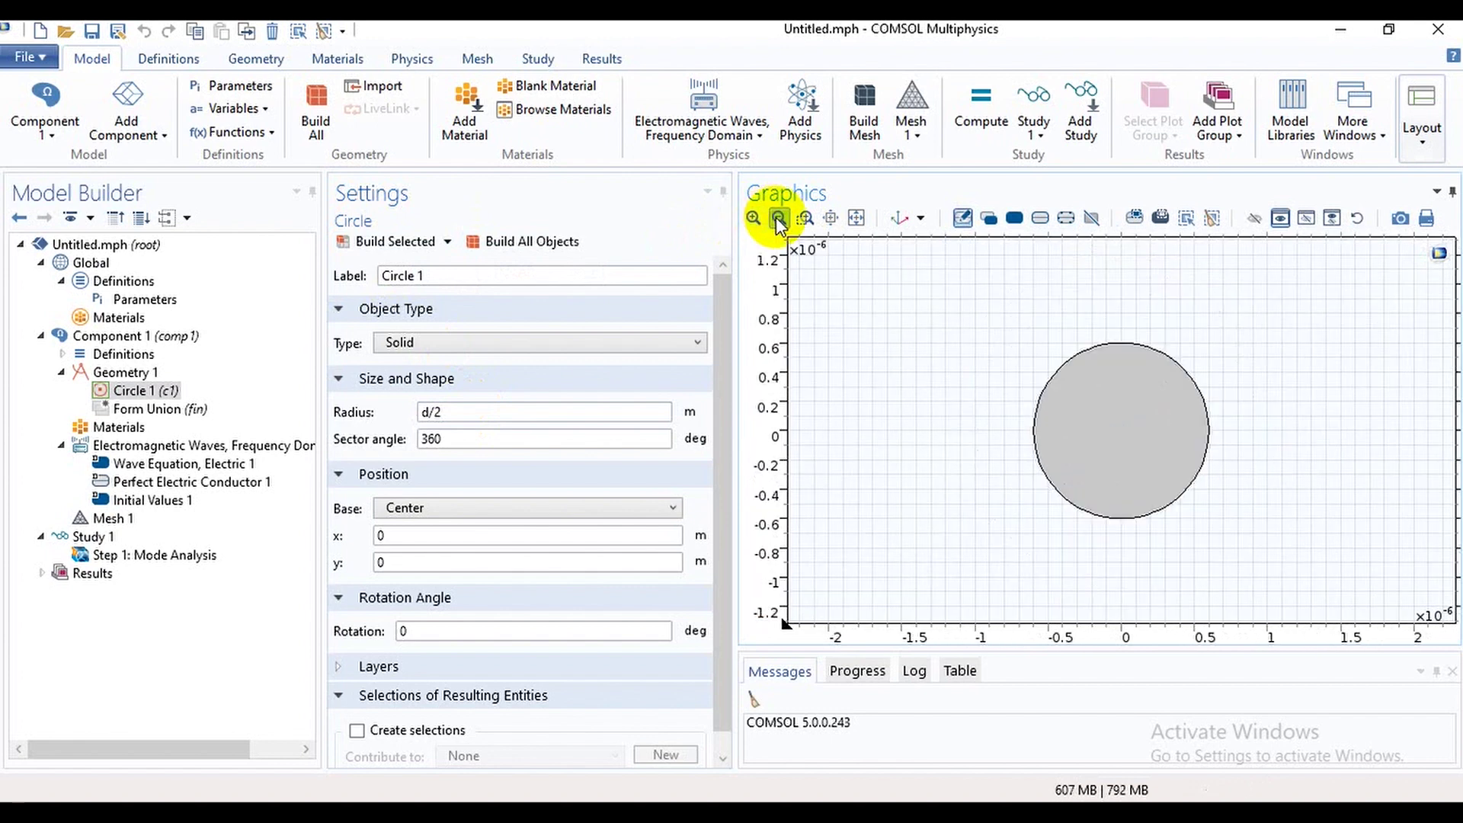
click(779, 220)
click(779, 219)
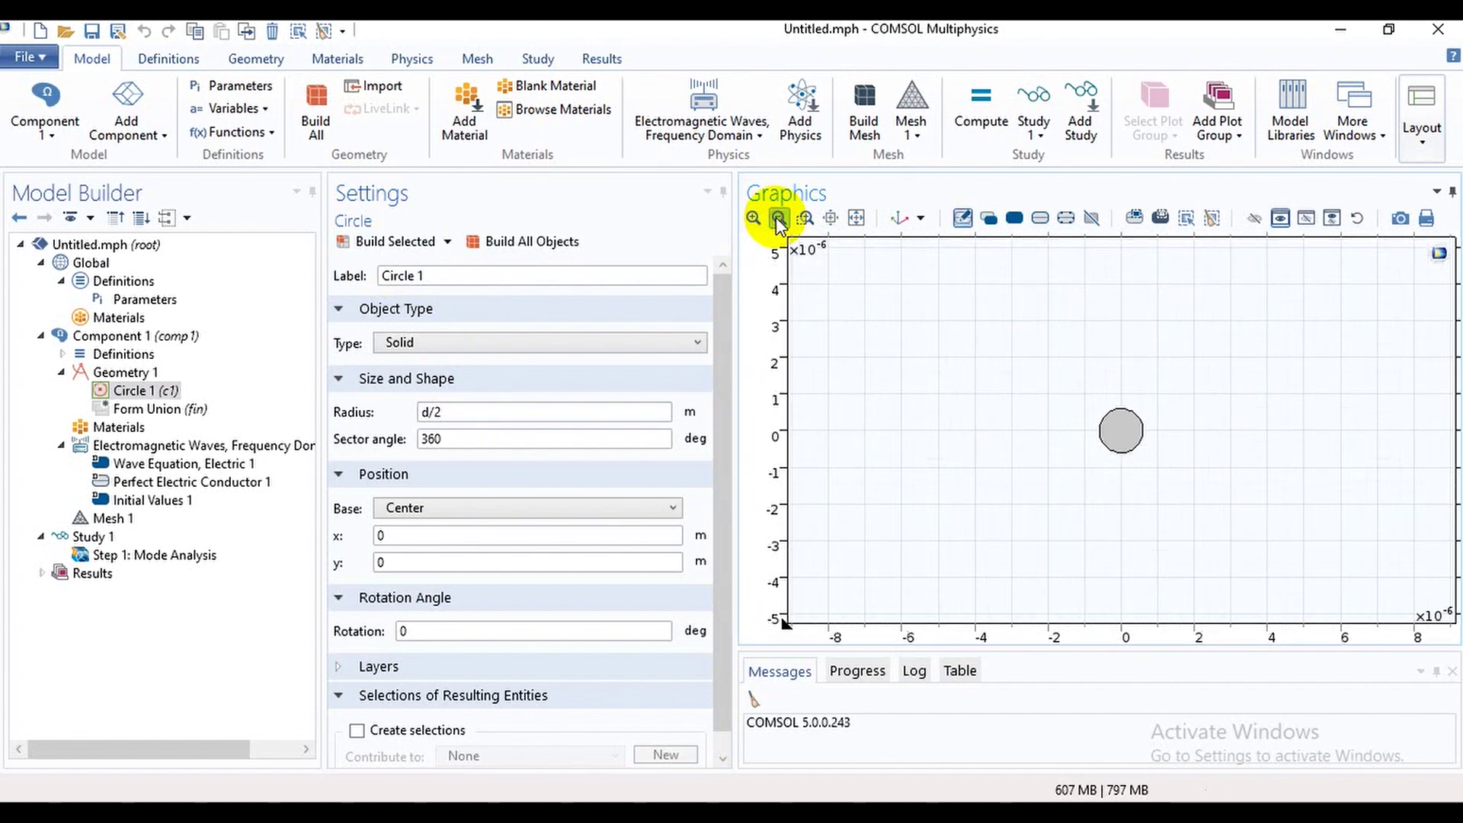
click(779, 219)
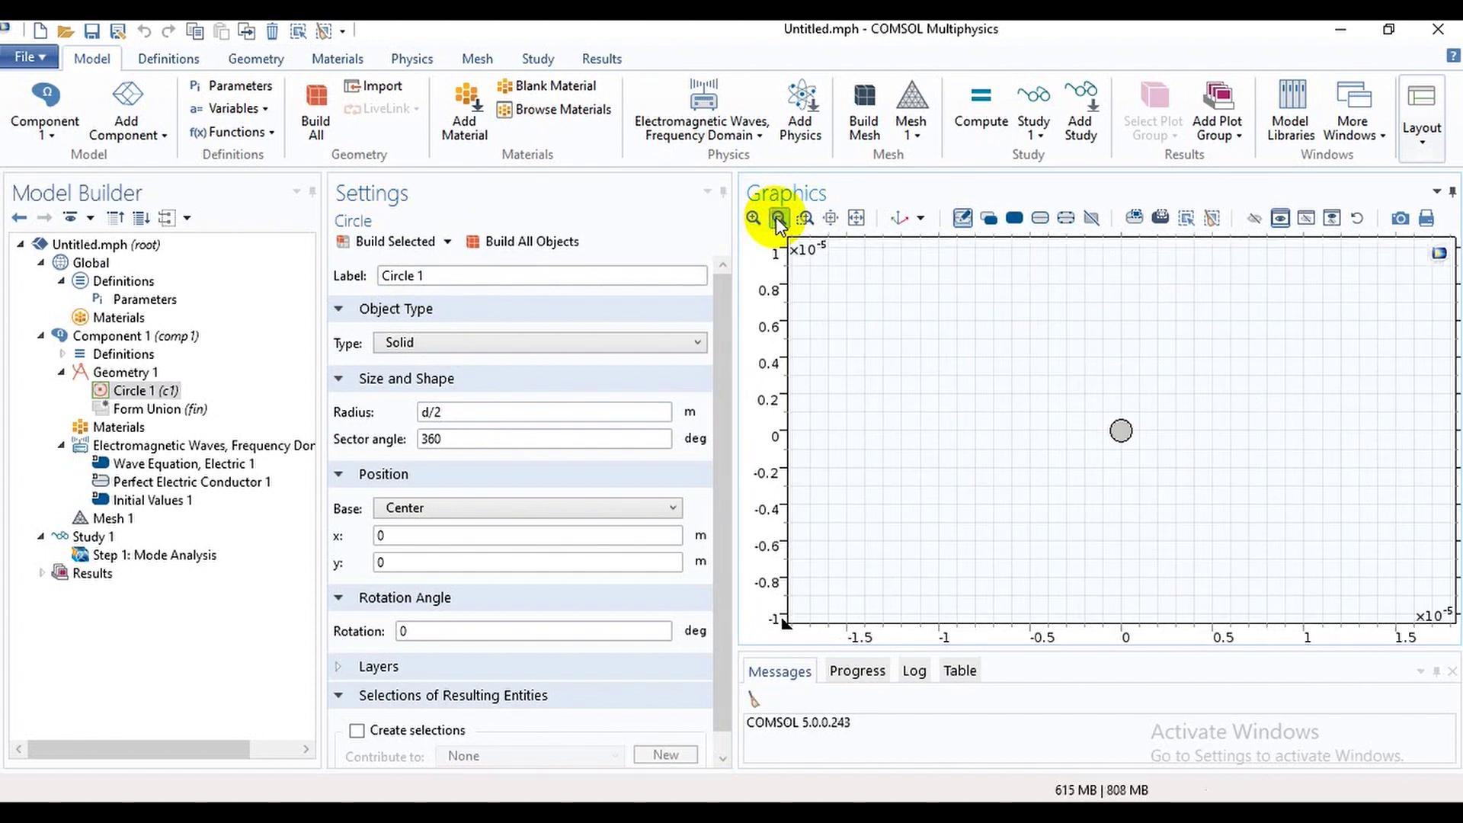
- Add an Ellipse 1 object under Geometry 1, next to Circle 1
click(137, 373)
right_click(143, 379)
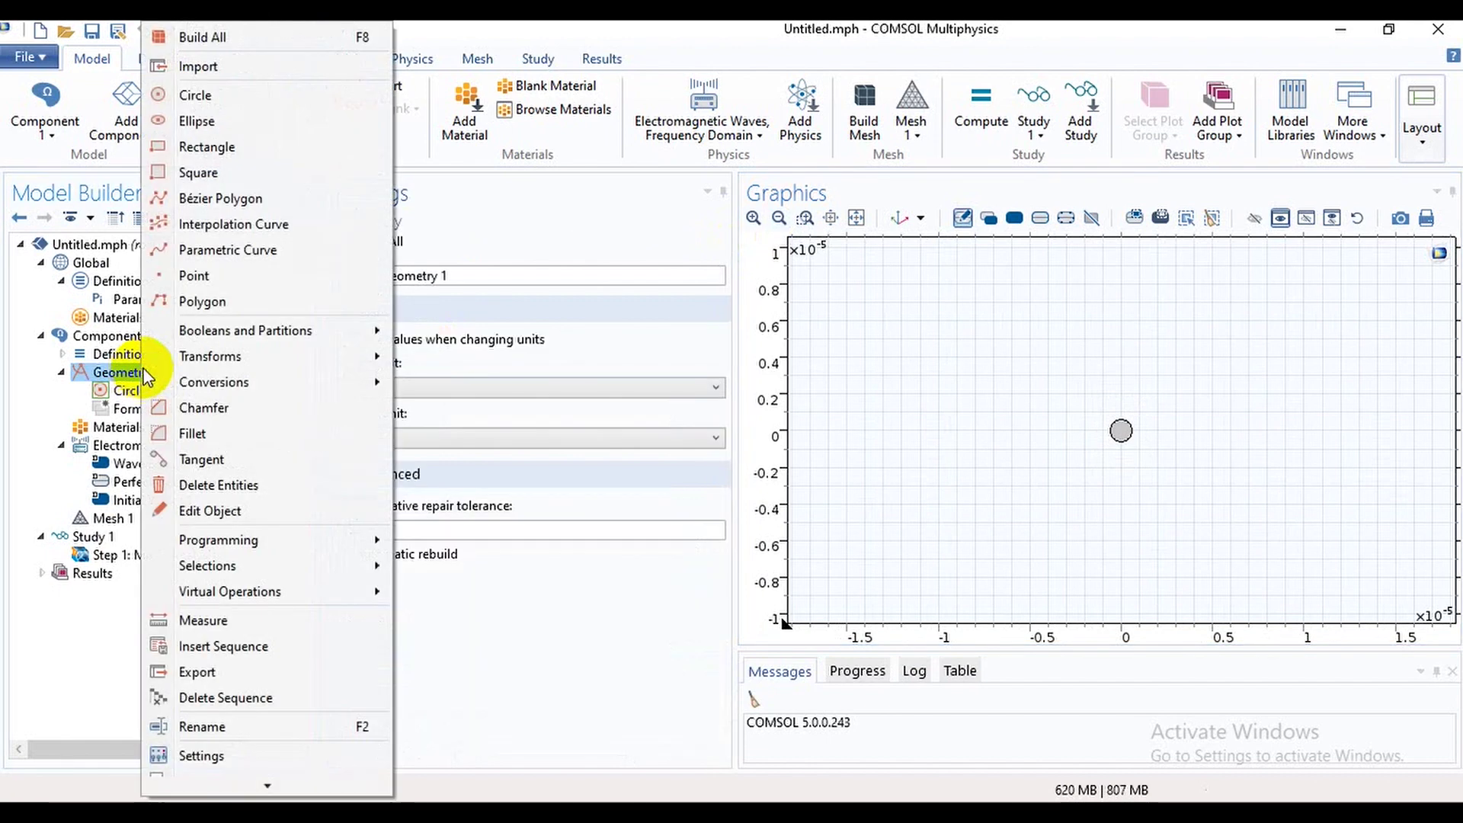
click(300, 122)
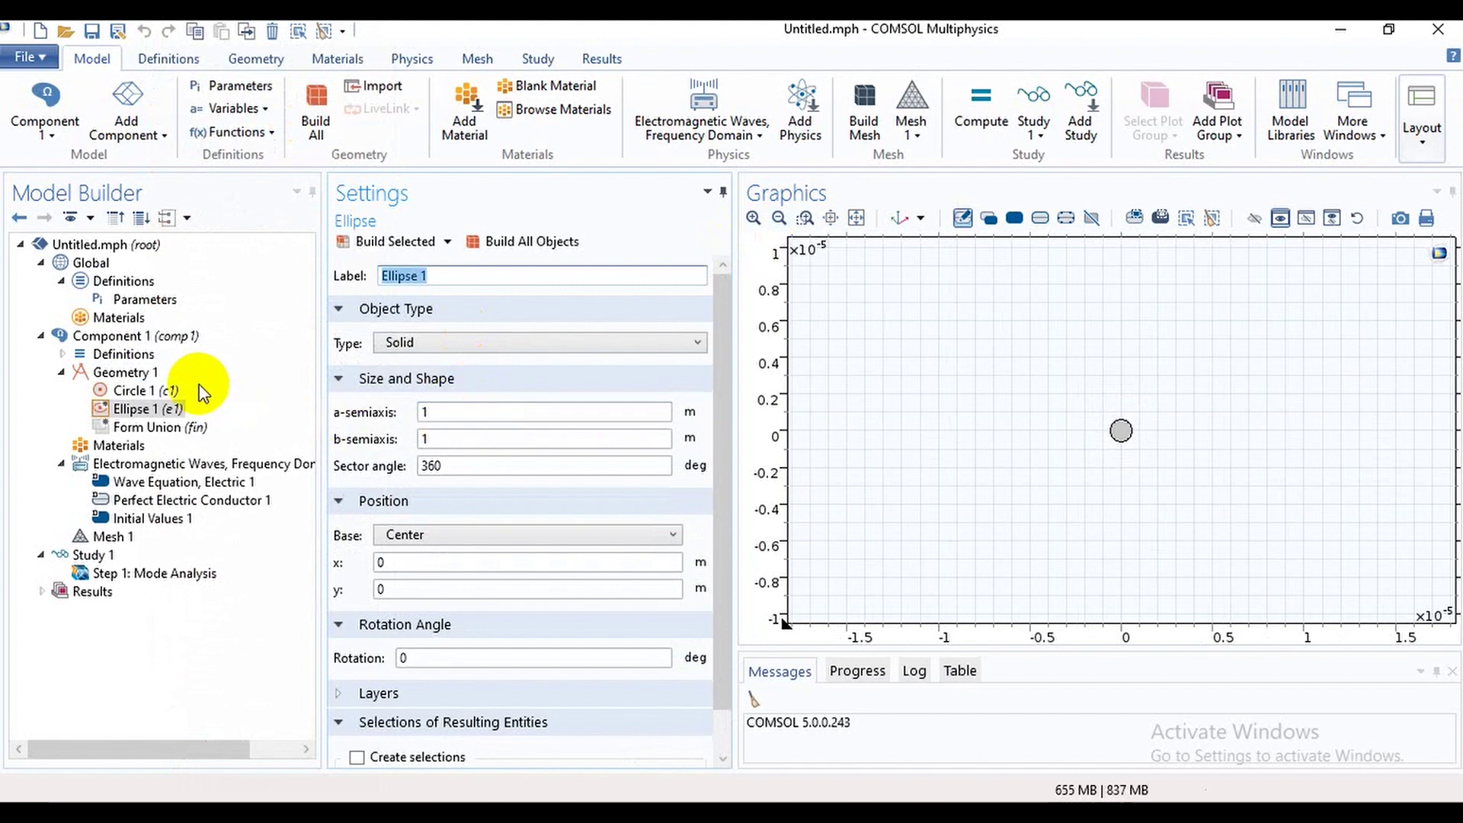
click(135, 375)
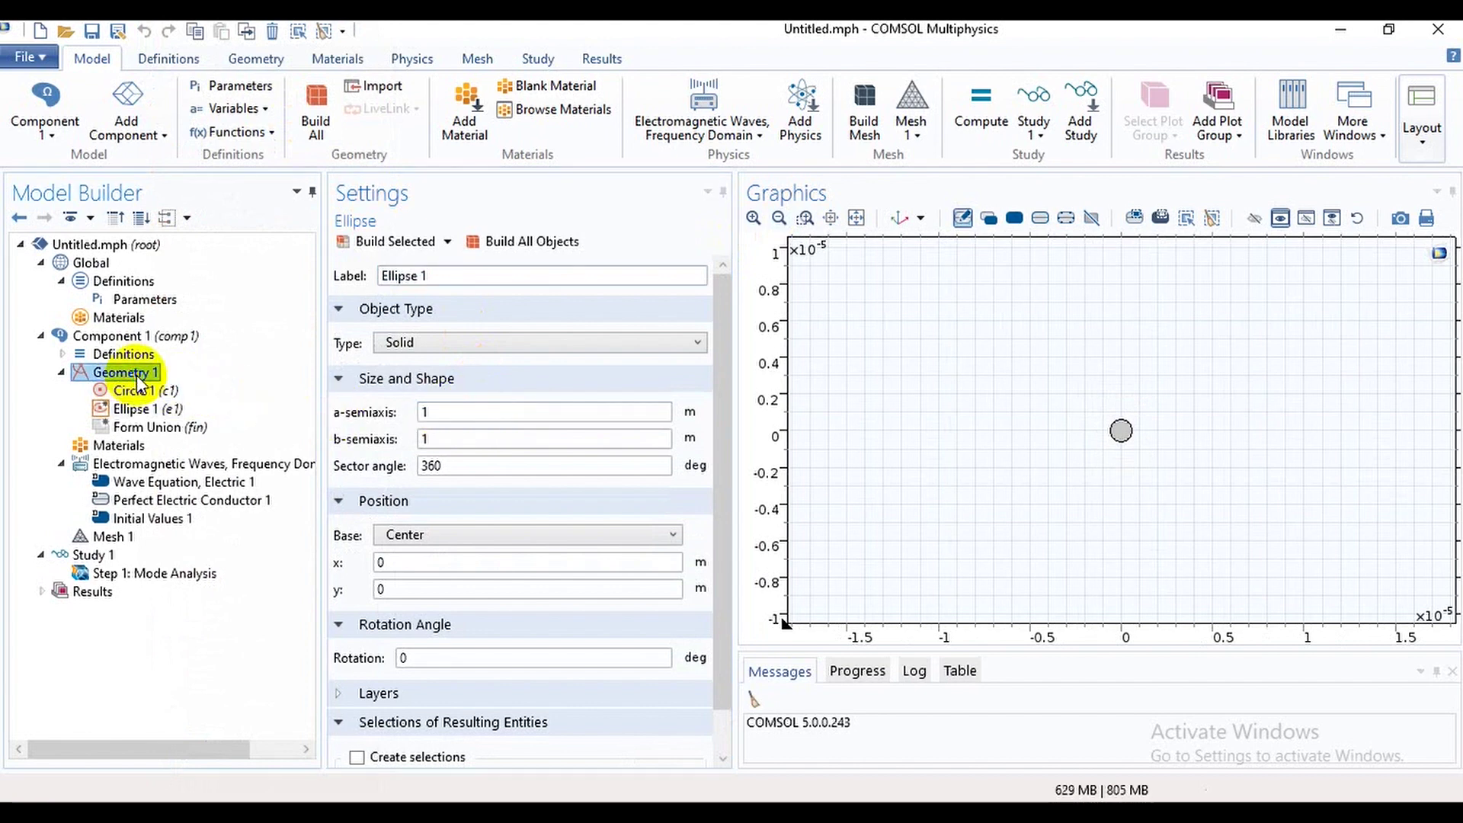
right_click(135, 375)
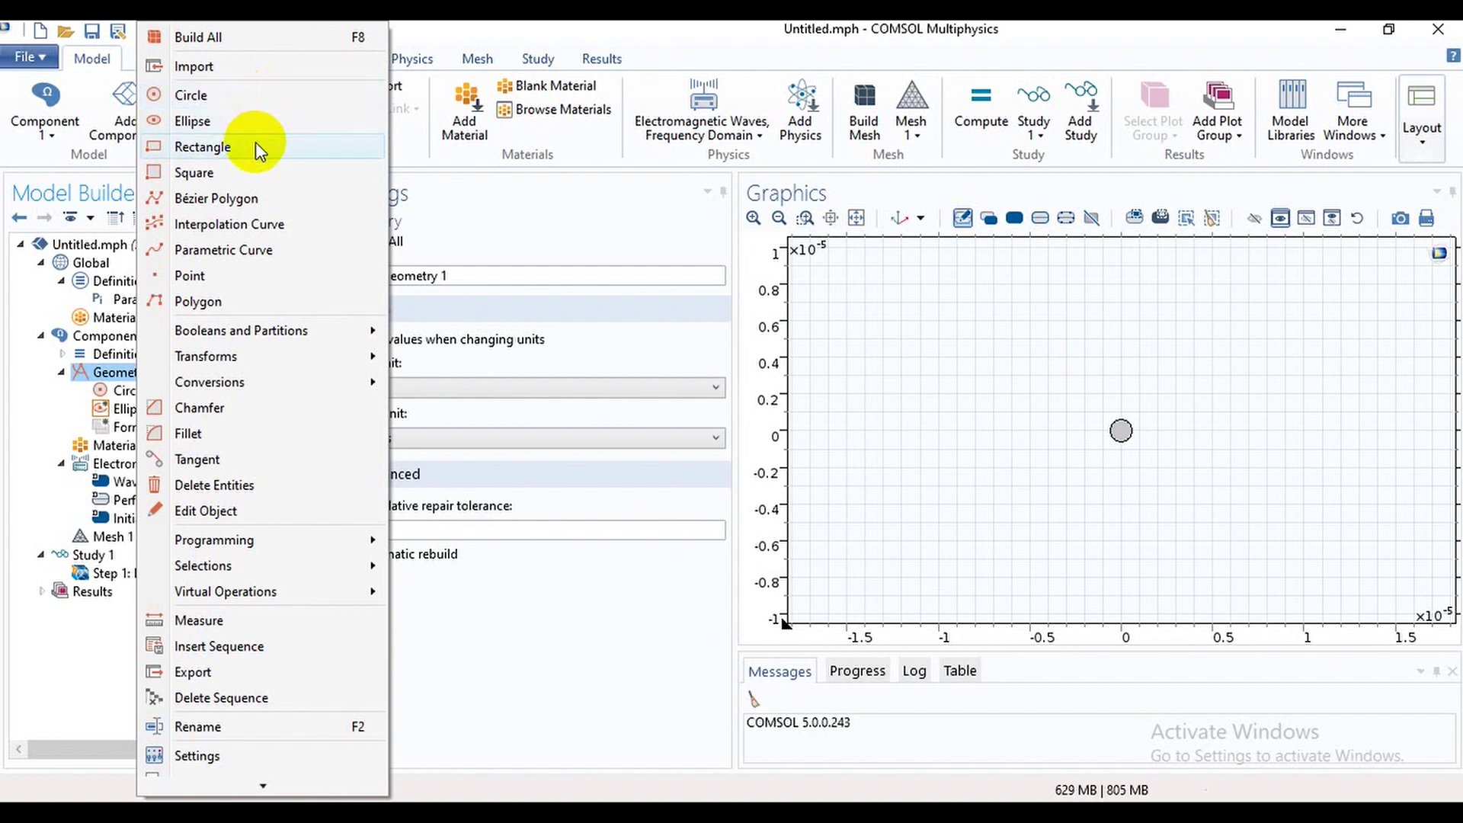
- Add Circle 2 with radius d/2 and start typing x position p*cos(30/
click(259, 96)
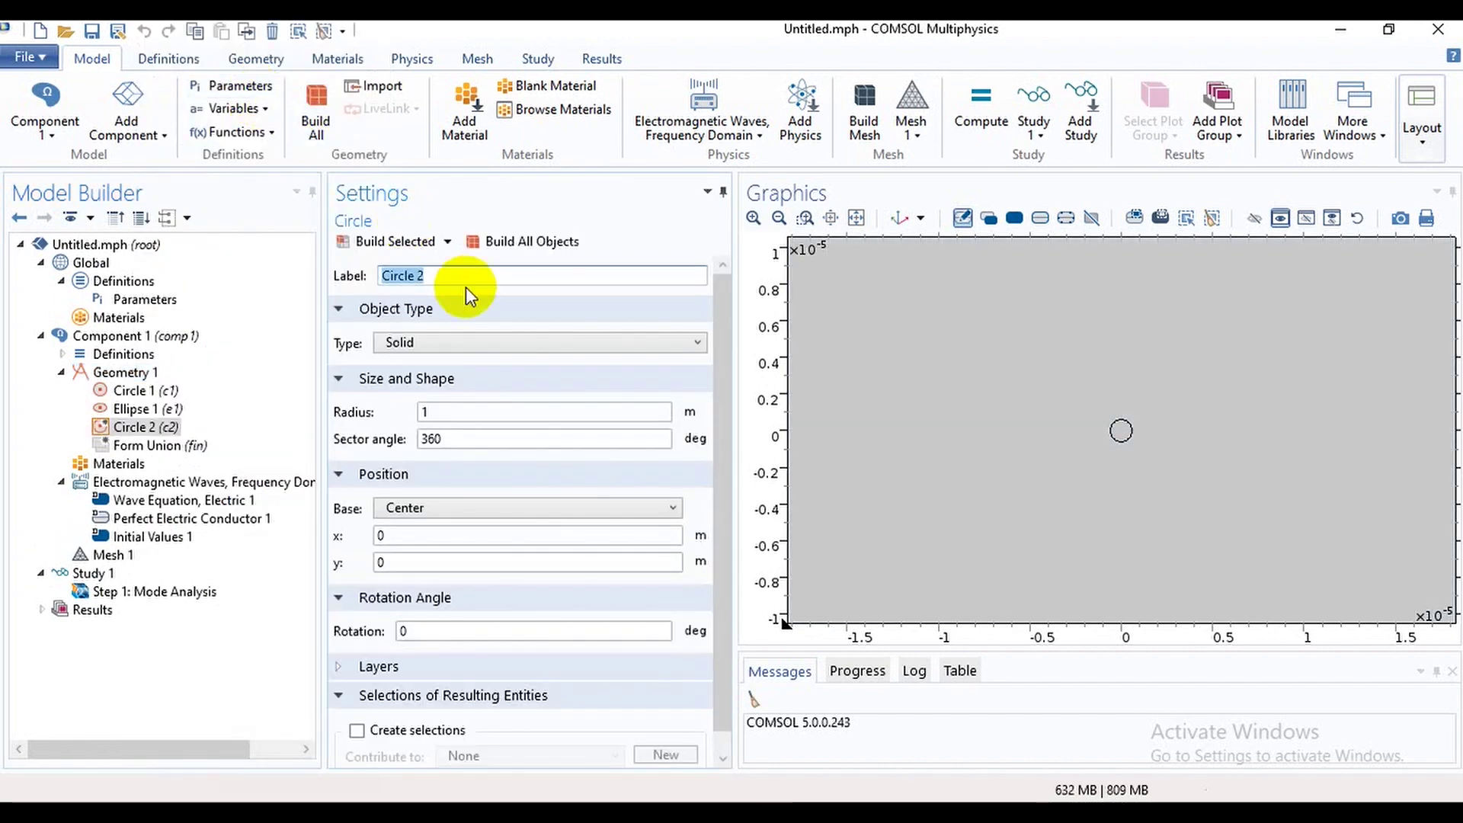
click(500, 413)
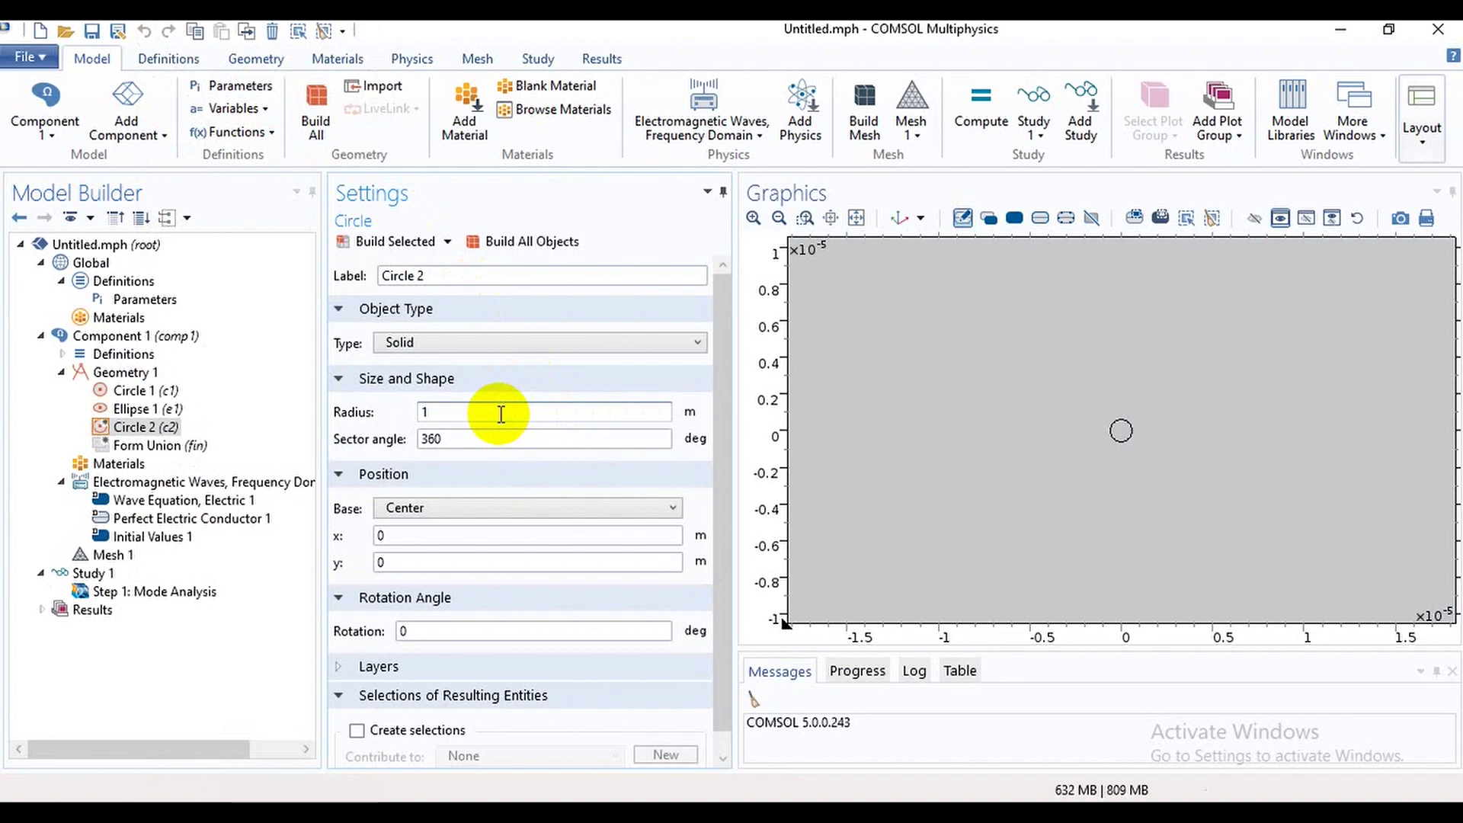
key(BackSpace)
text(d/2)
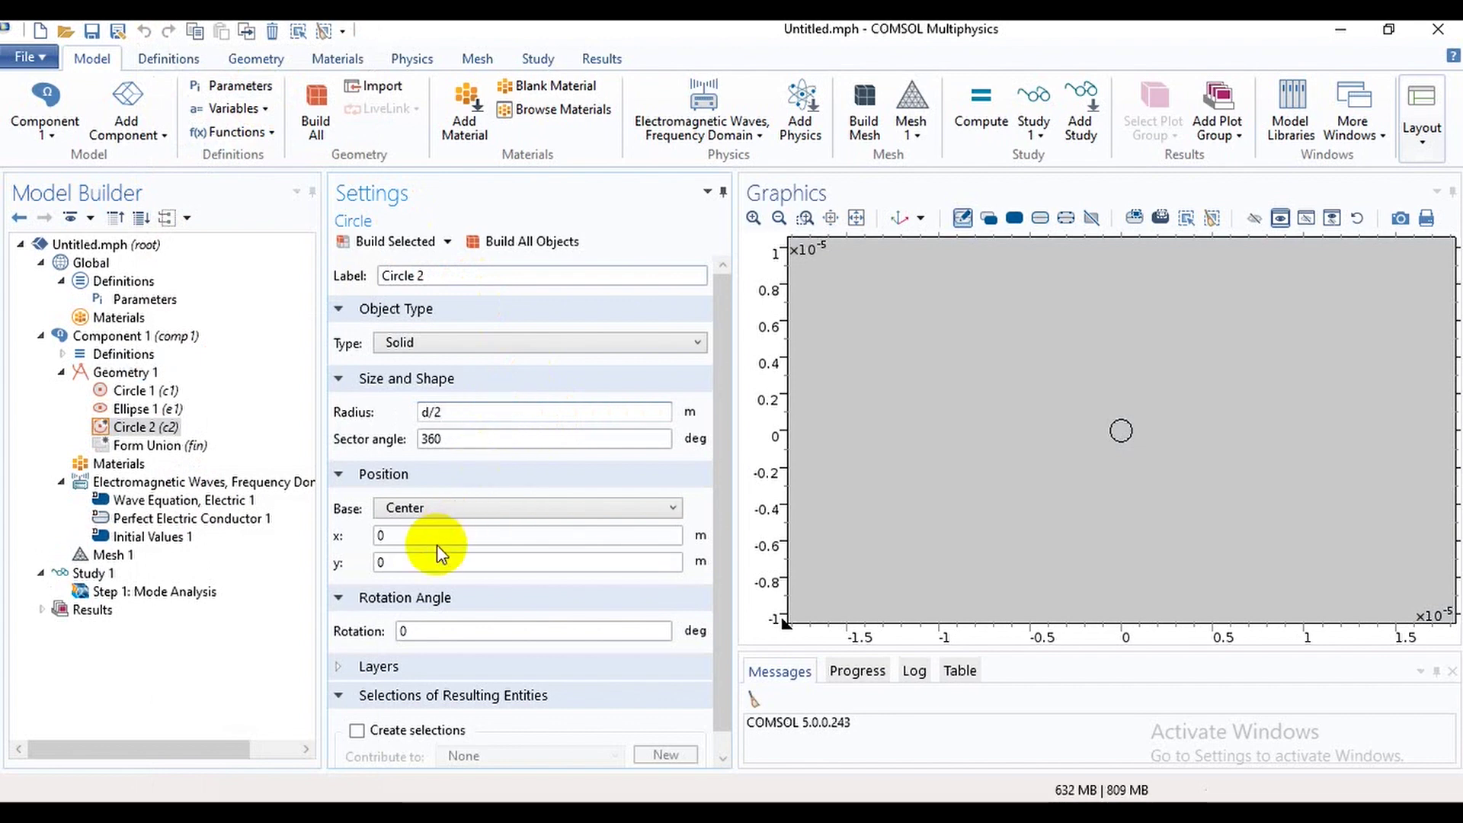
click(412, 537)
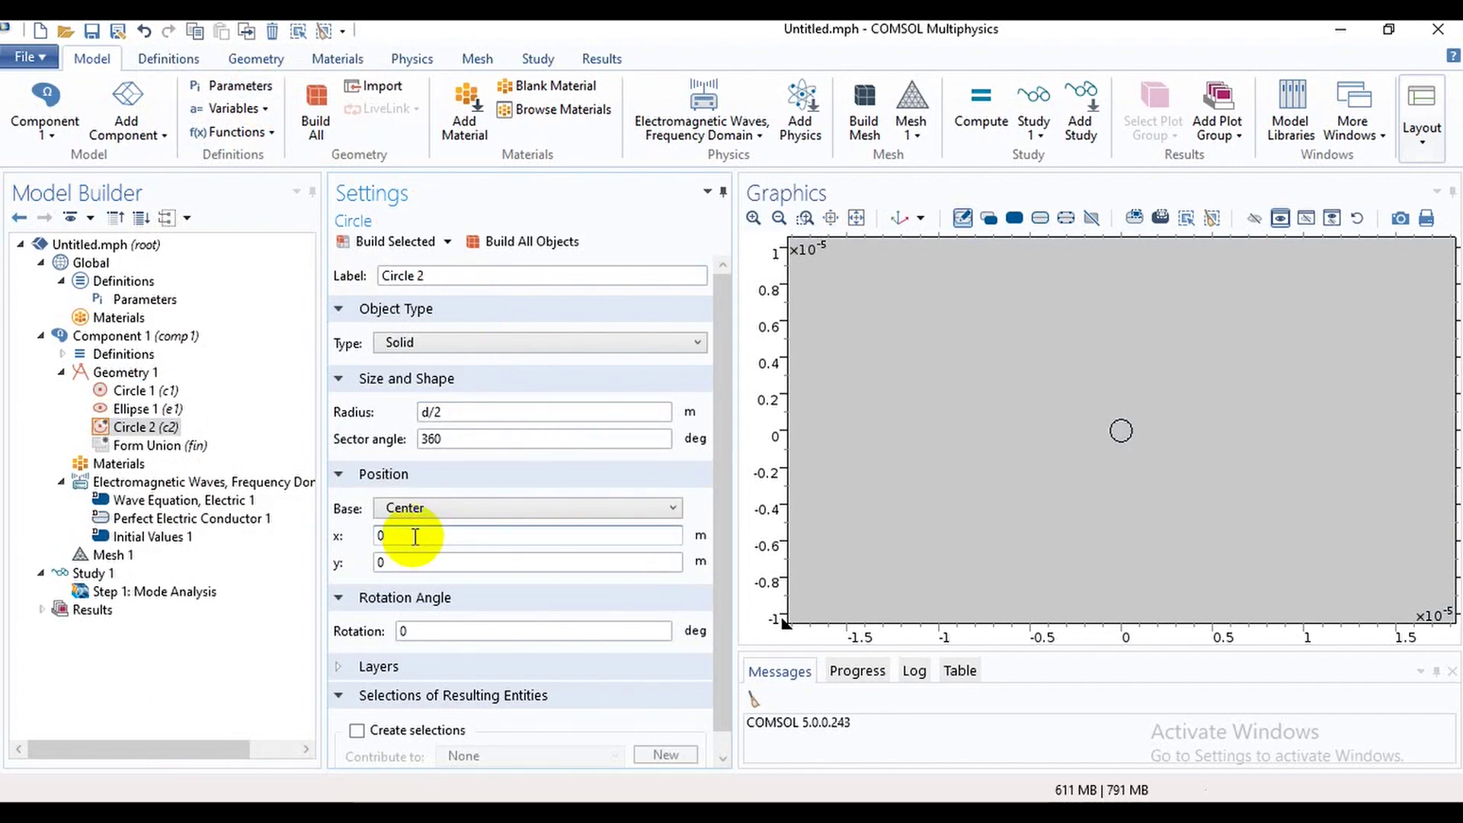
key(BackSpace)
text(p)
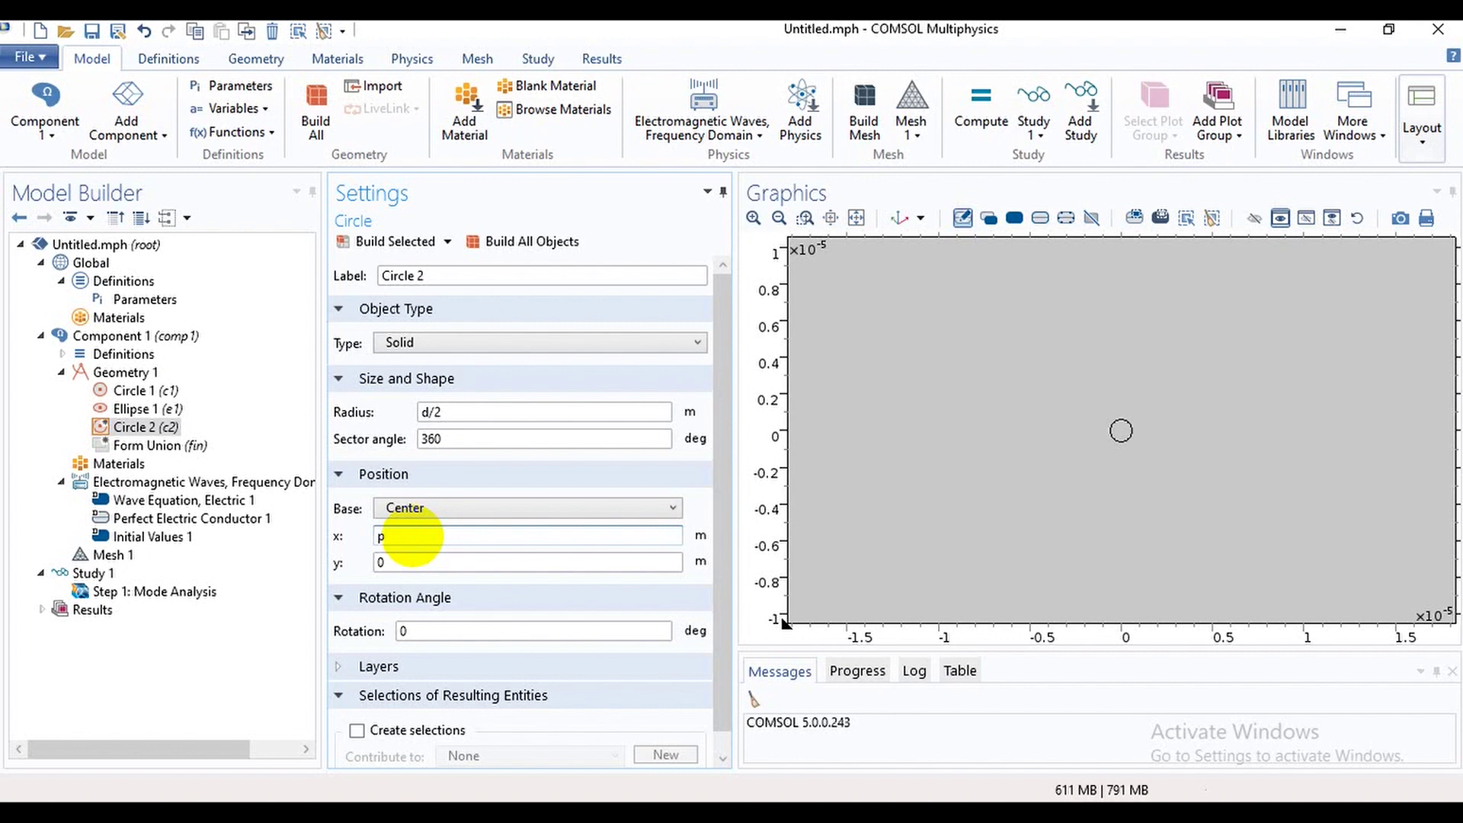
text(*cos(30/)
- Correct Circle 2's x position to p*cos(30*pi/180)
key(BackSpace)
text(*)
text(180)
key(Left)
key(Left)
key(Left)
text(pi/)
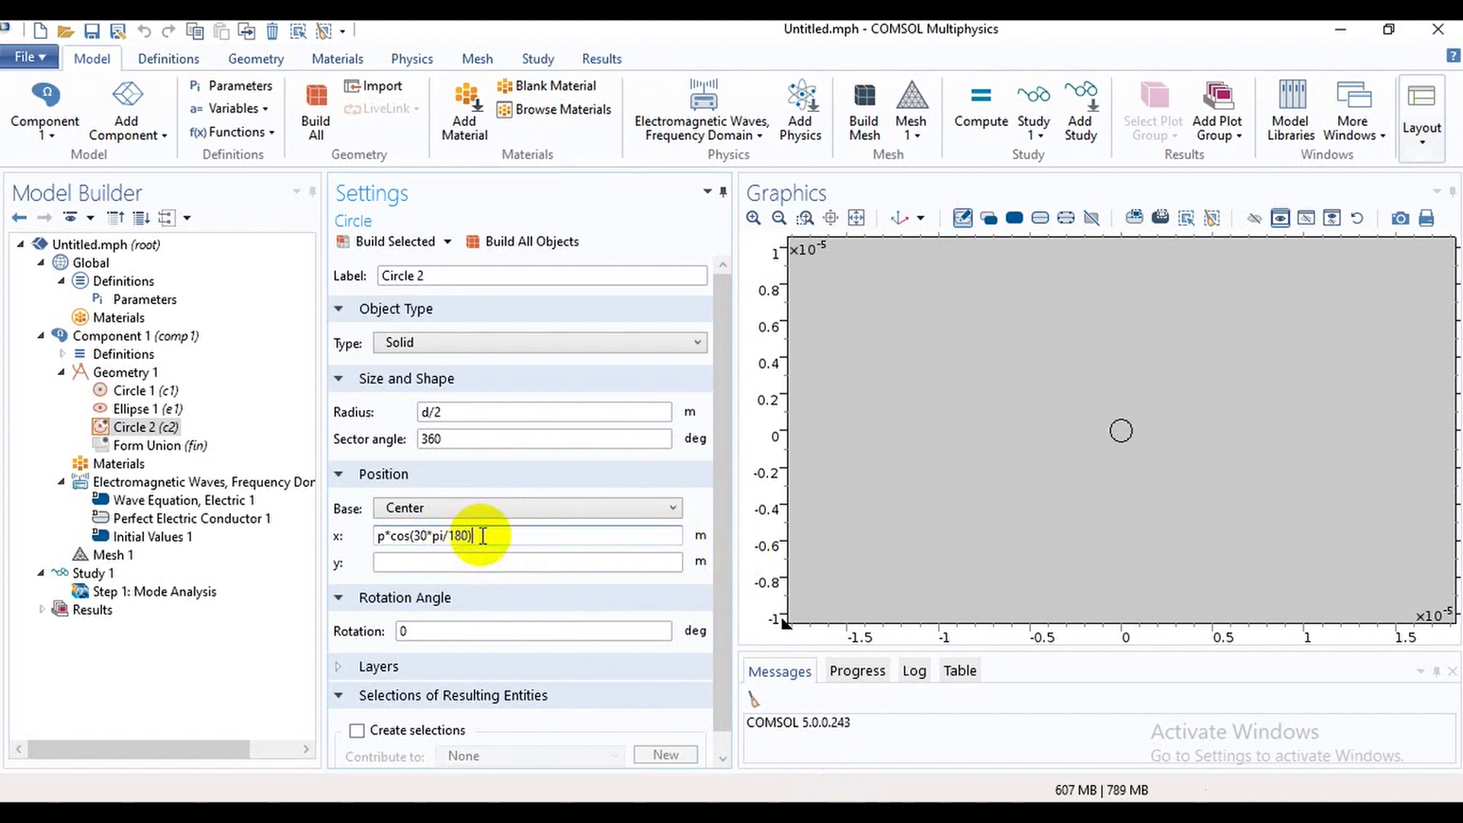
- Paste the expression into the y position and change cos to sin: p*sin(30*pi/180)
triple_click(483, 535)
key(ctrl+c)
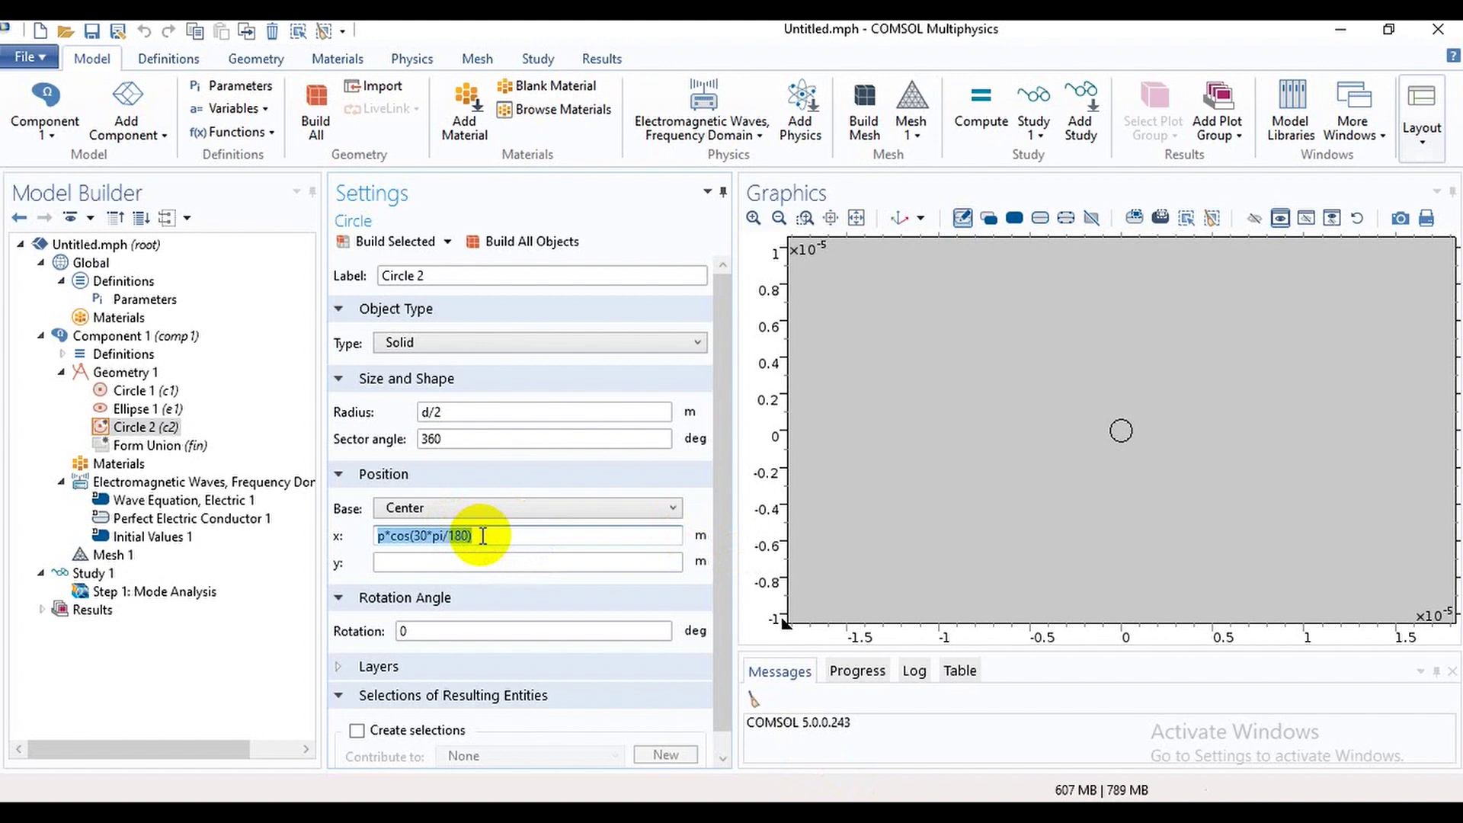
click(458, 561)
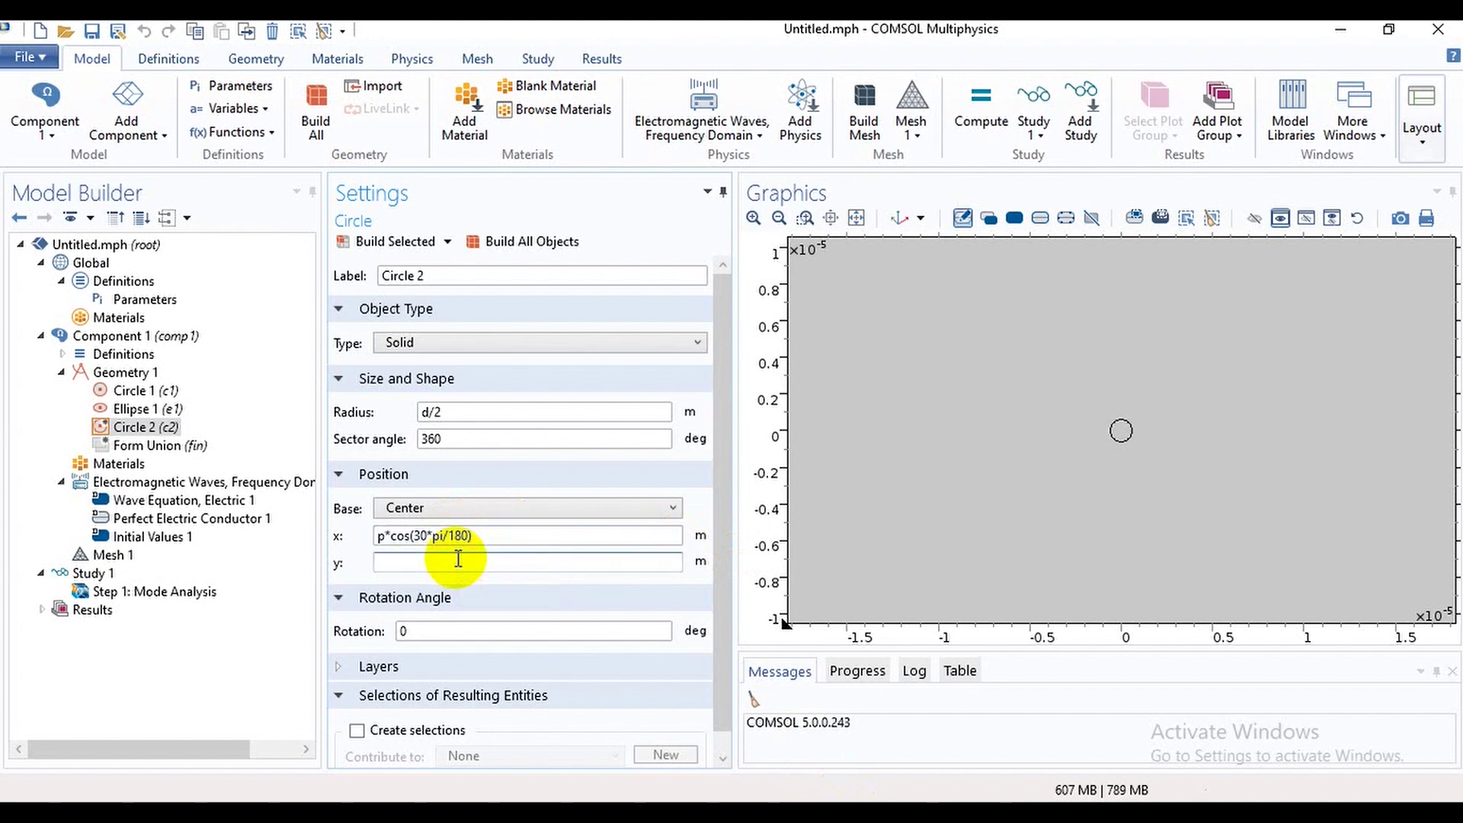
key(ctrl+v)
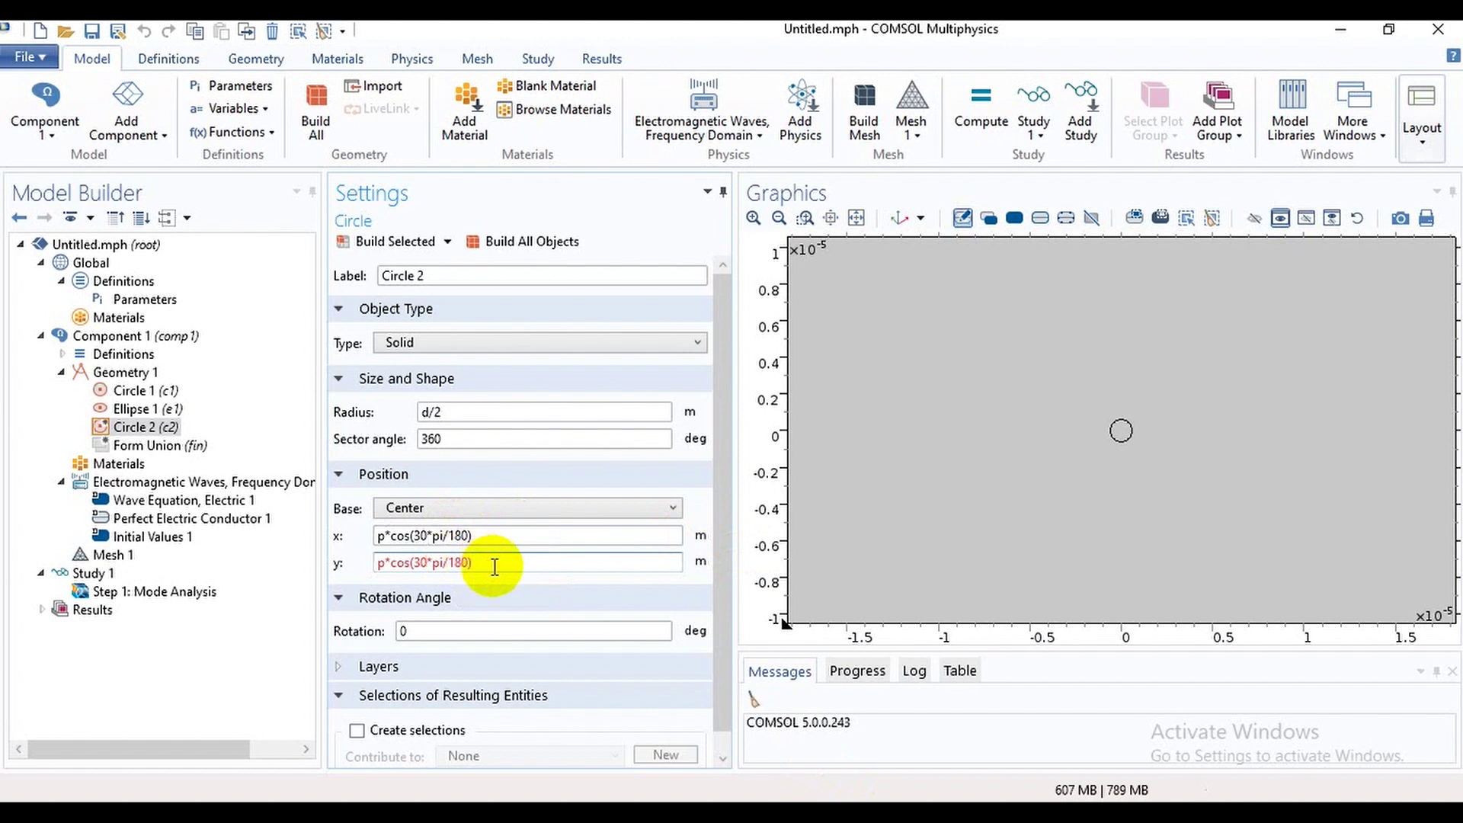
key(Left)
key(Left)
key(Left)
key(Left)
key(Left)
key(Left)
key(Left)
key(Left)
key(Left)
key(Left)
key(Left)
key(Left)
key(Left)
key(Left)
key(Right)
key(Right)
key(BackSpace)
key(BackSpace)
key(Right)
text(in)
- Build Circle 2 at its offset position, then delete Ellipse 1 and confirm
click(395, 242)
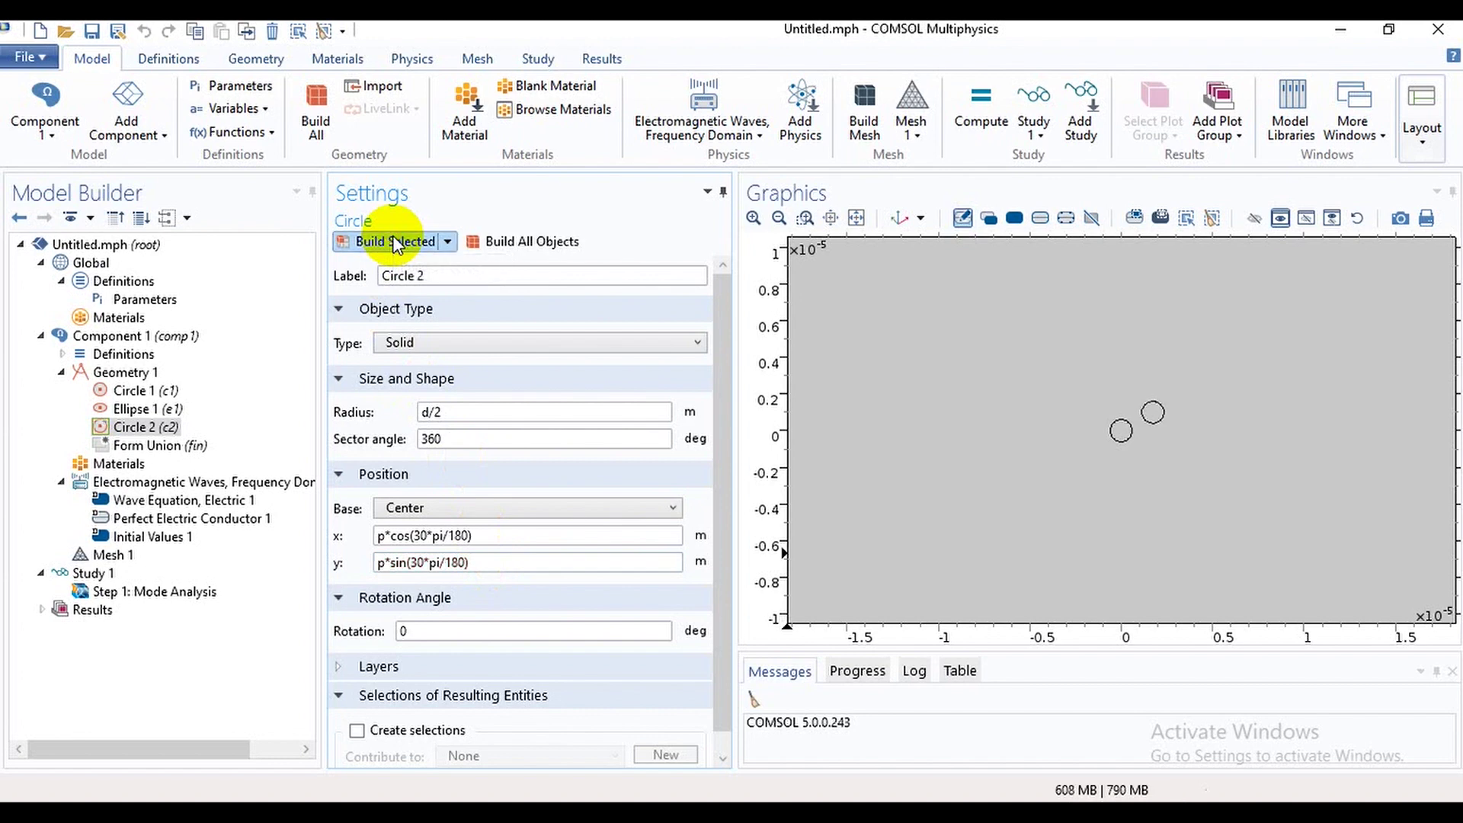
right_click(157, 416)
click(237, 638)
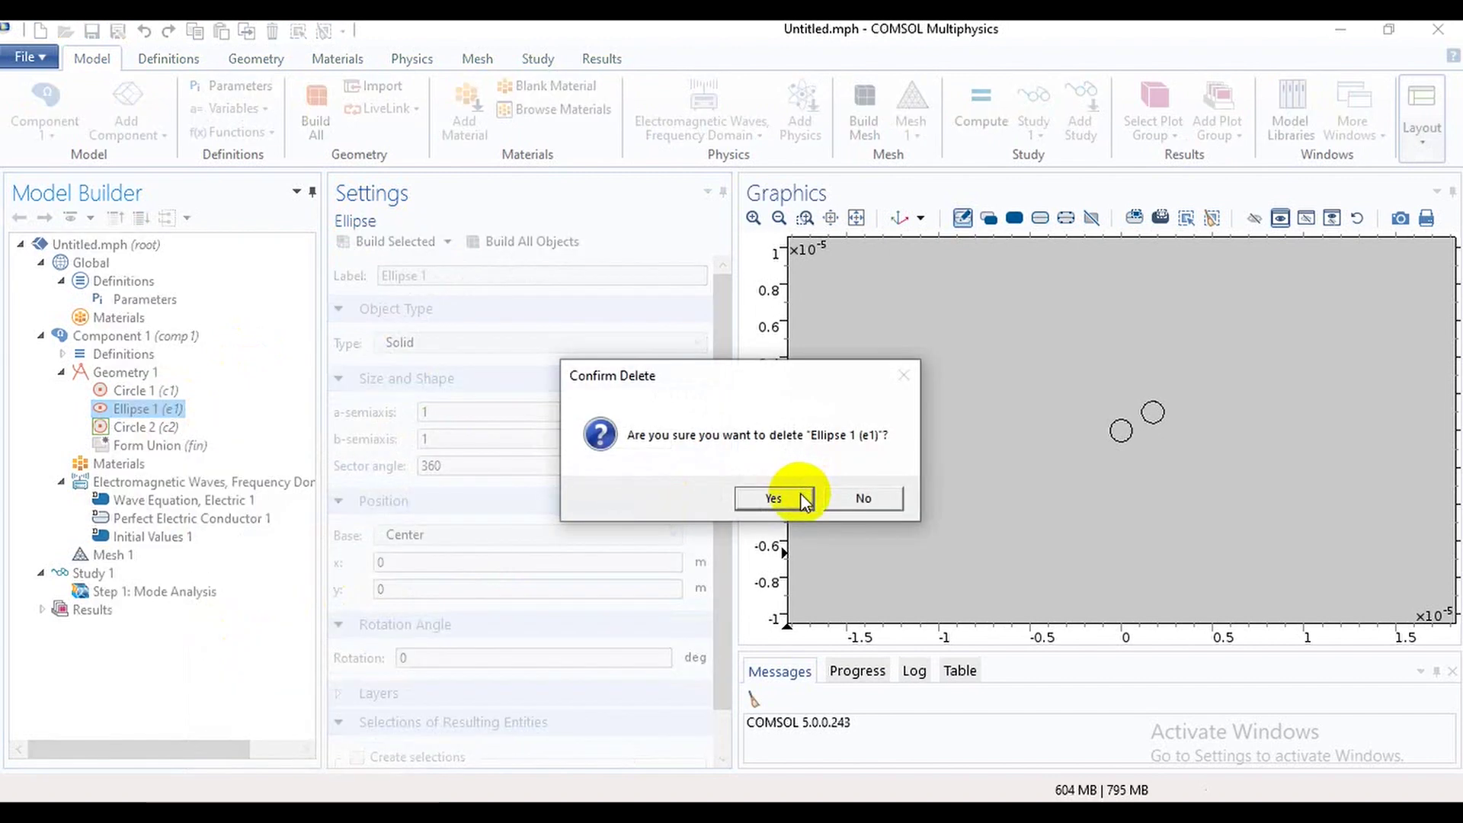
click(804, 496)
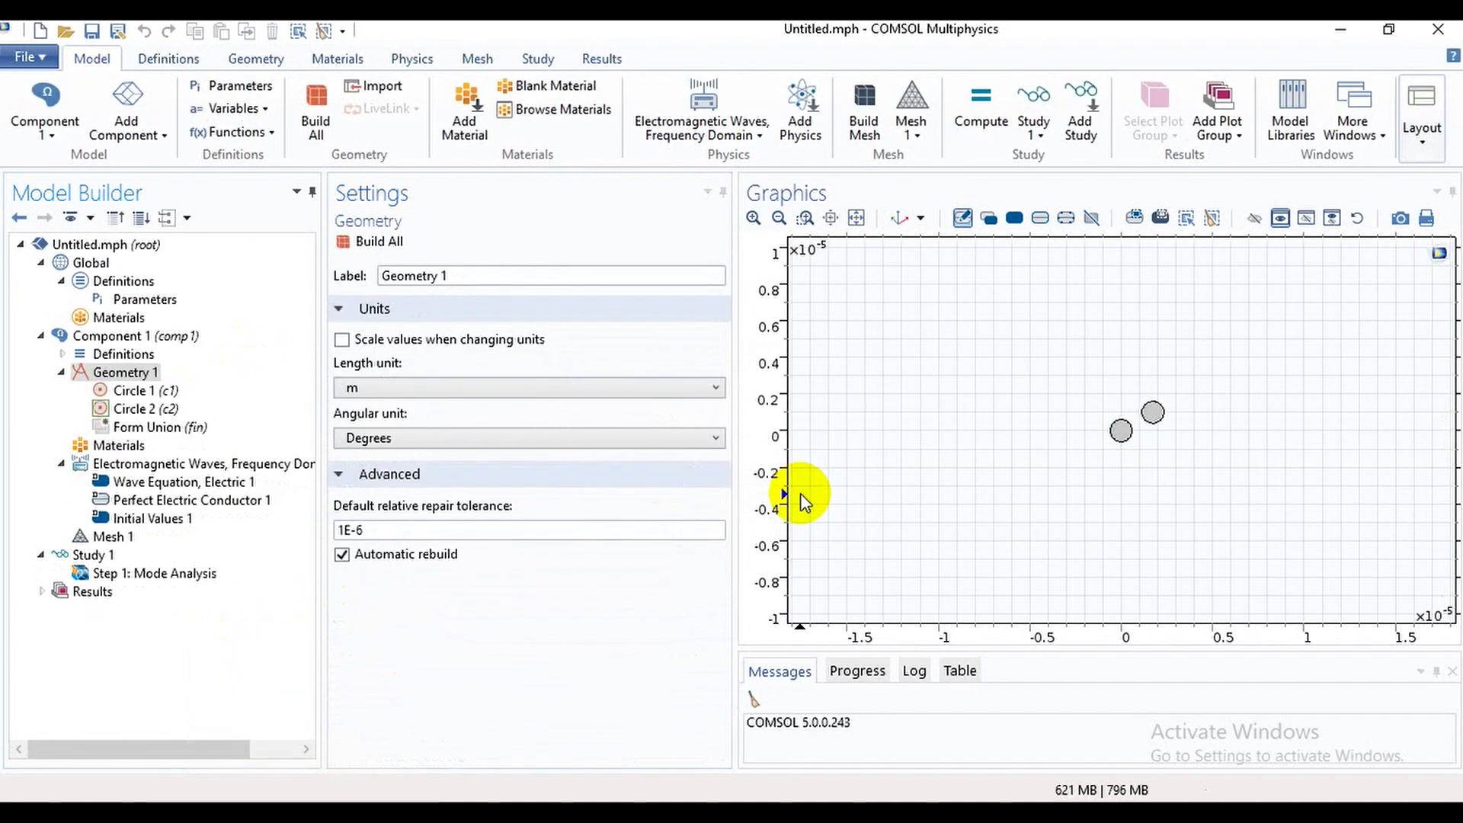
- Add a Mirror 1 transform under Geometry 1, reflecting about point (0, 0) with normal (1, 0)
right_click(149, 372)
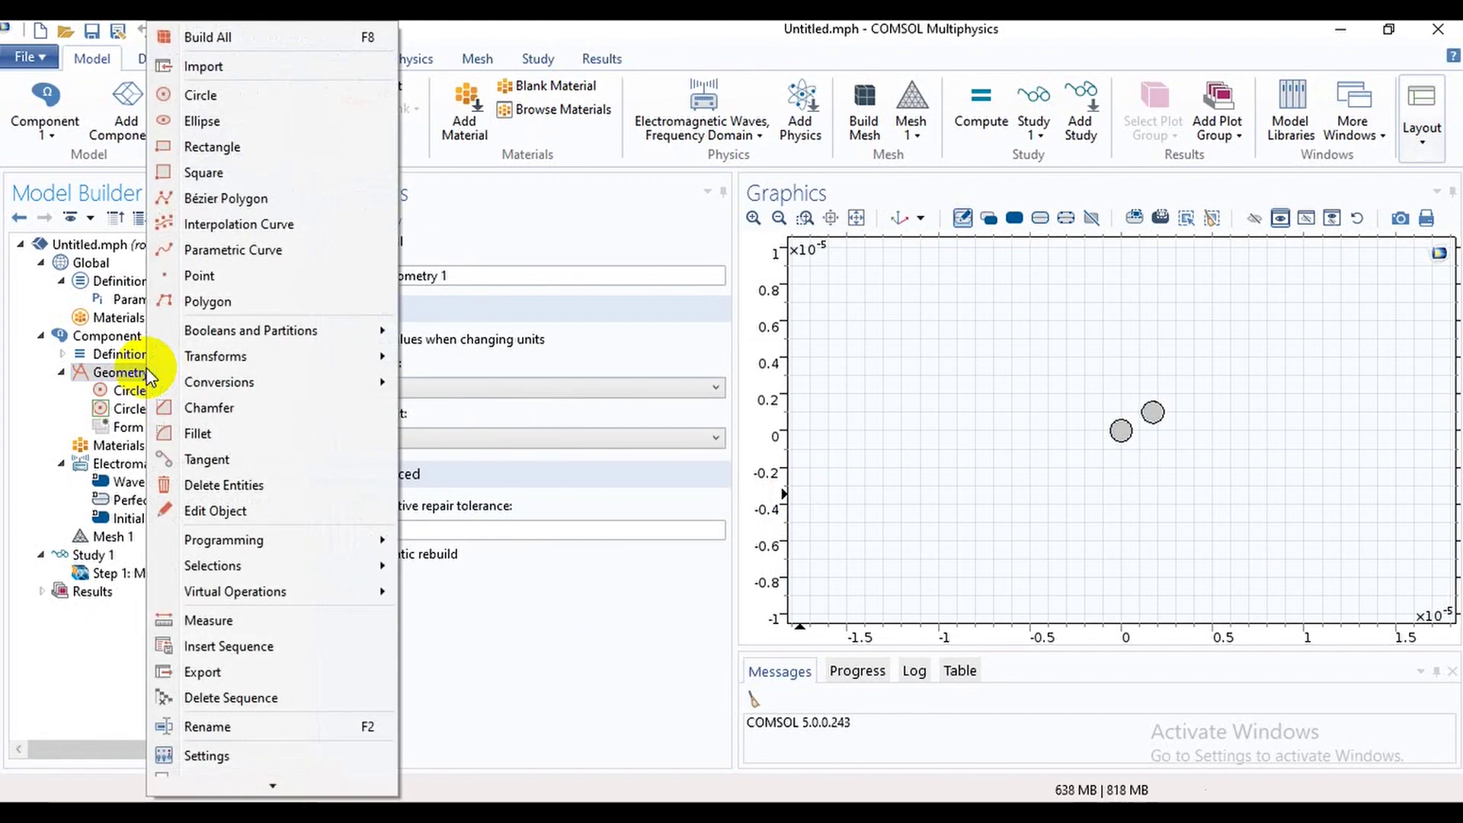
mouse_move(238, 359)
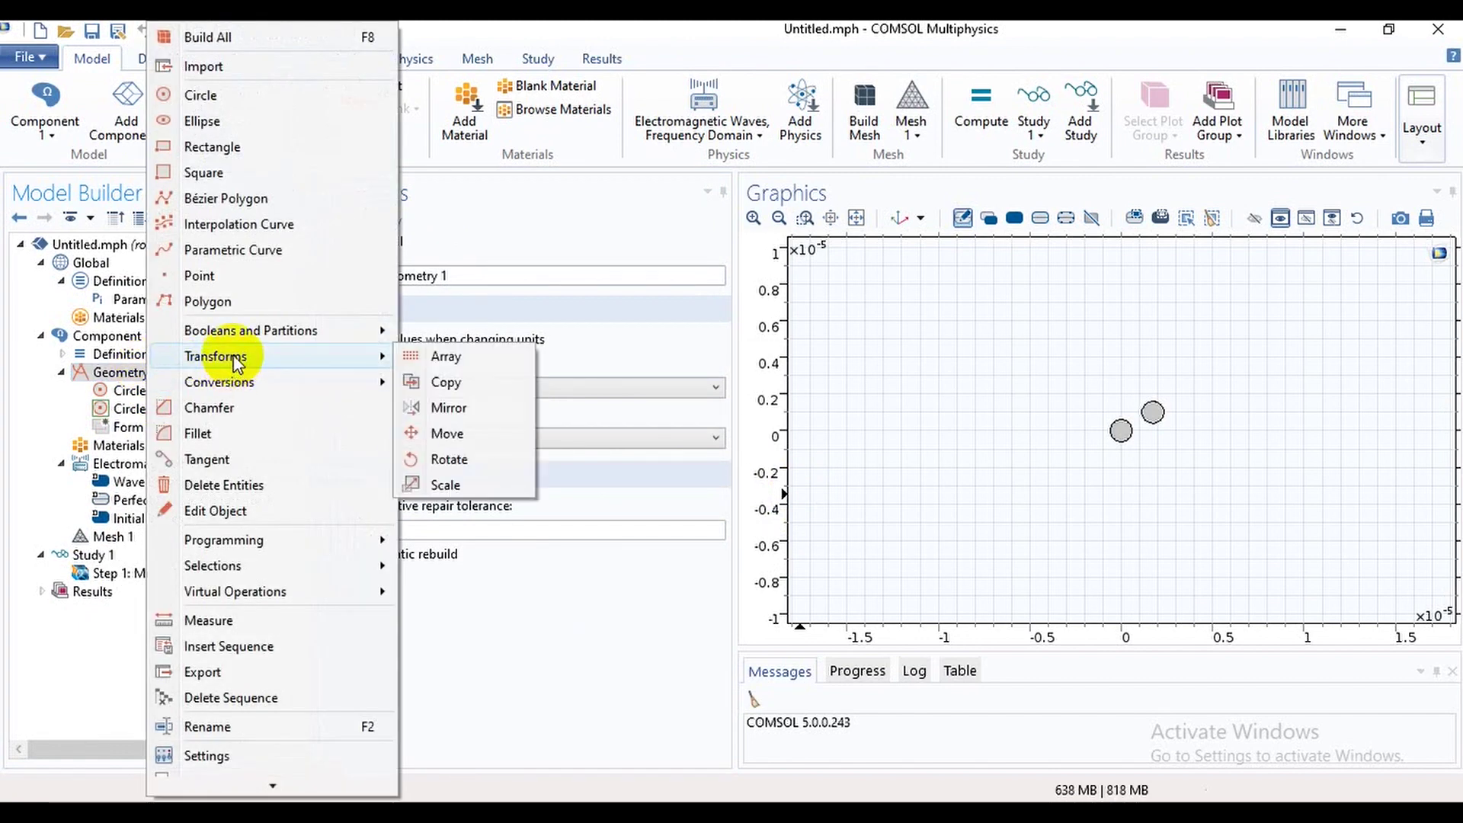
click(483, 408)
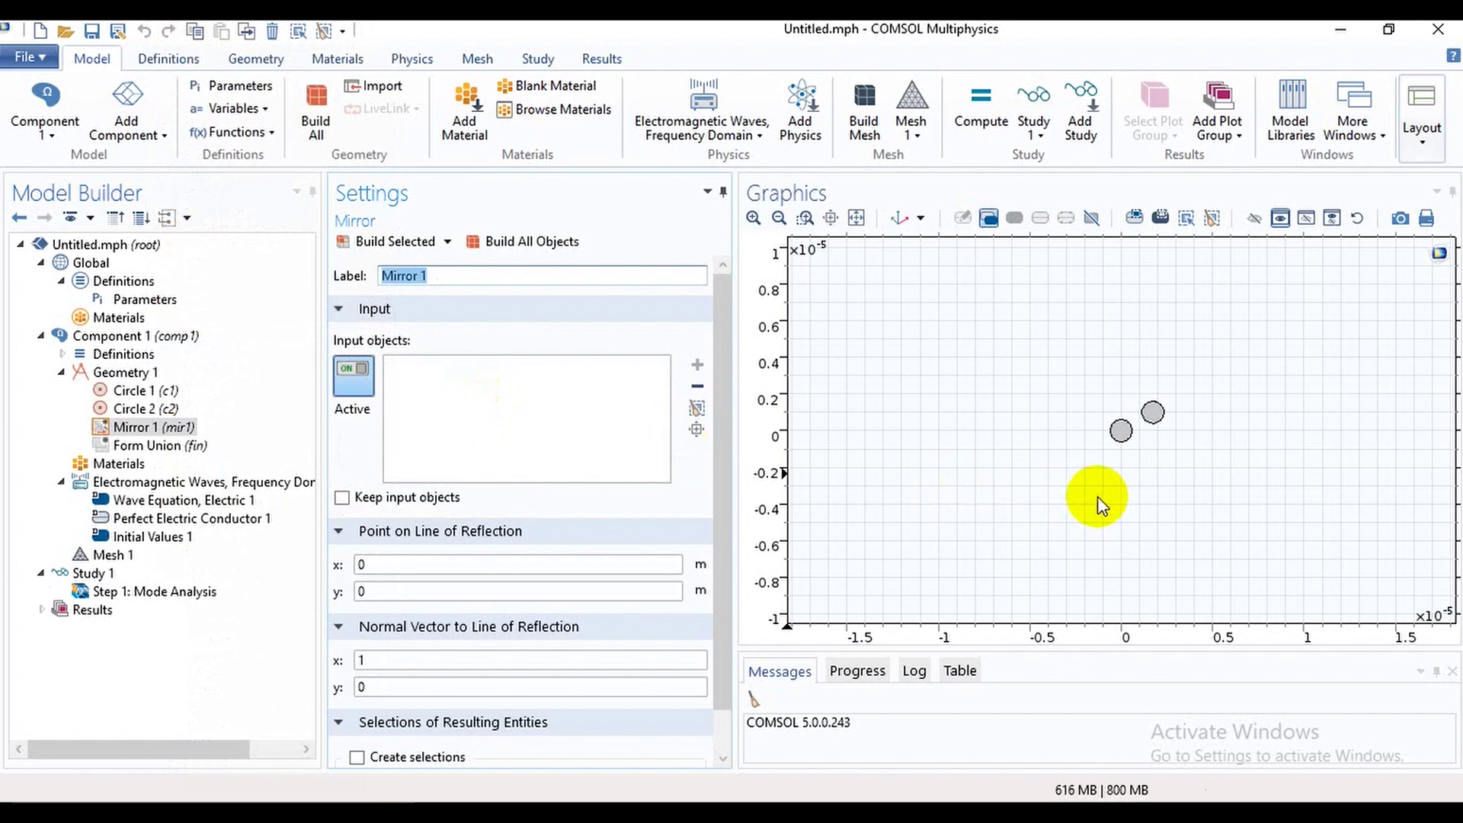
- Mirror circle c2 with Keep input objects on and build it, creating the left hole
click(1154, 416)
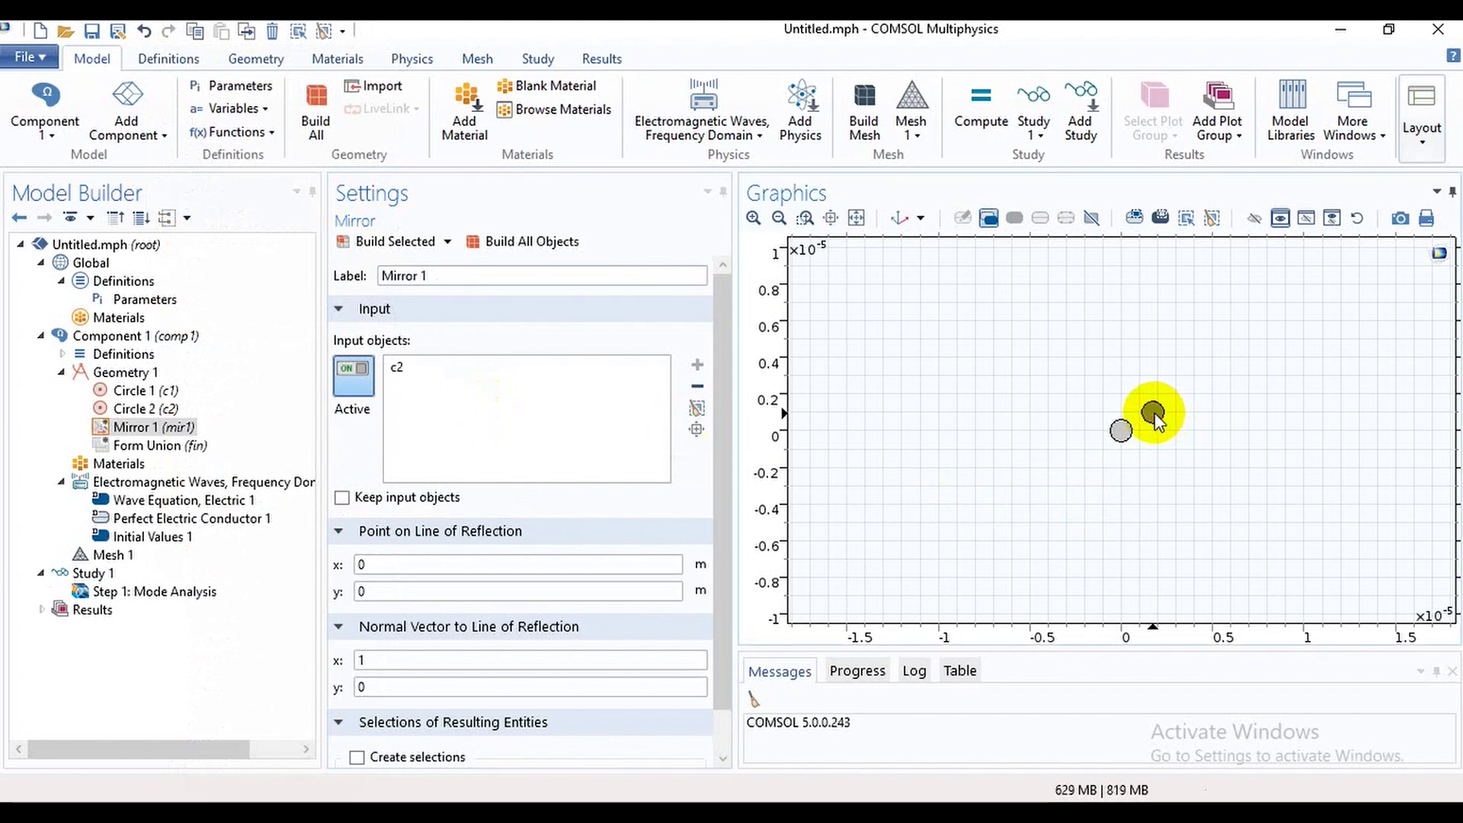
click(414, 490)
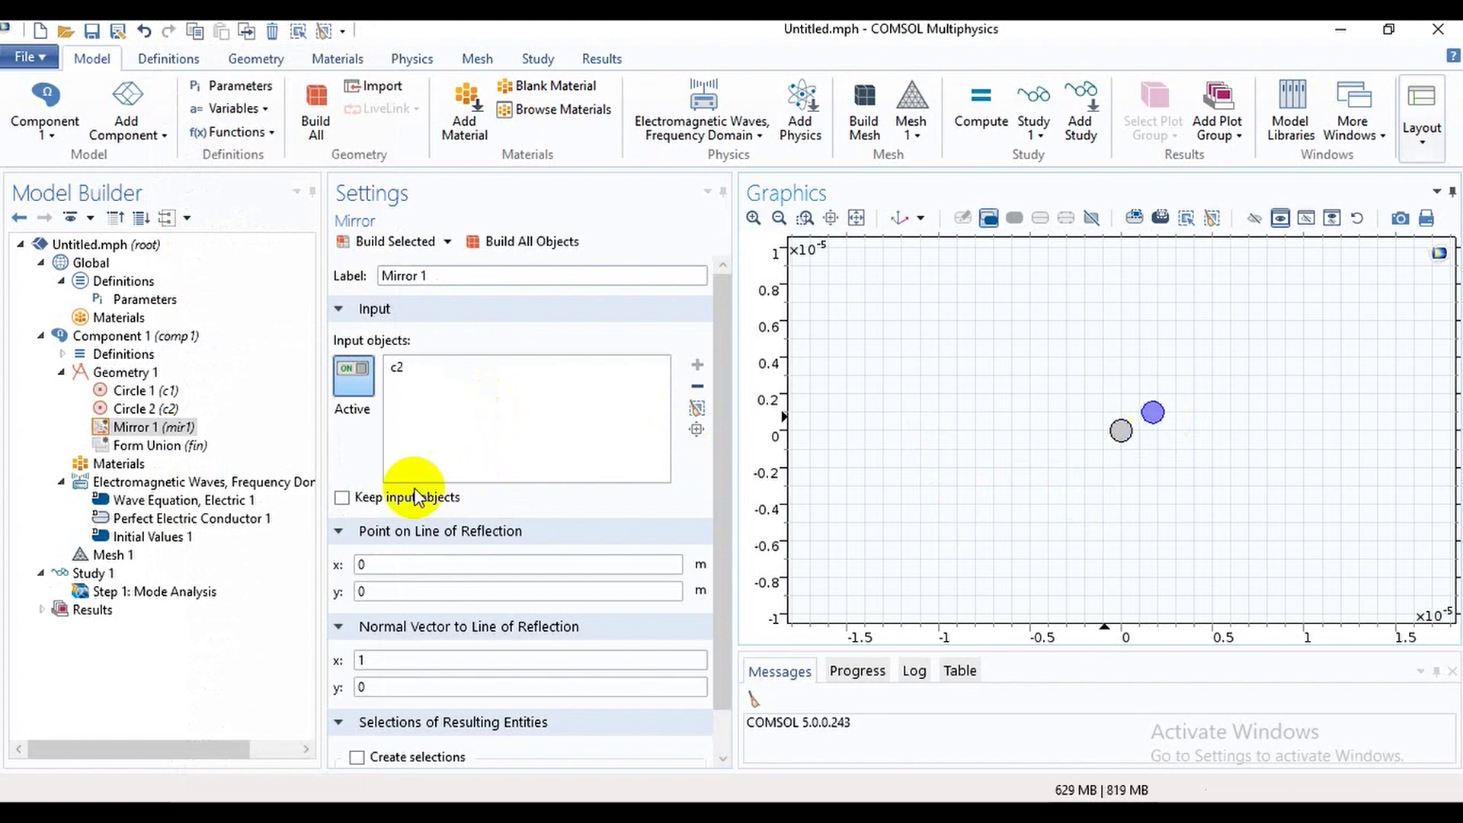
click(342, 498)
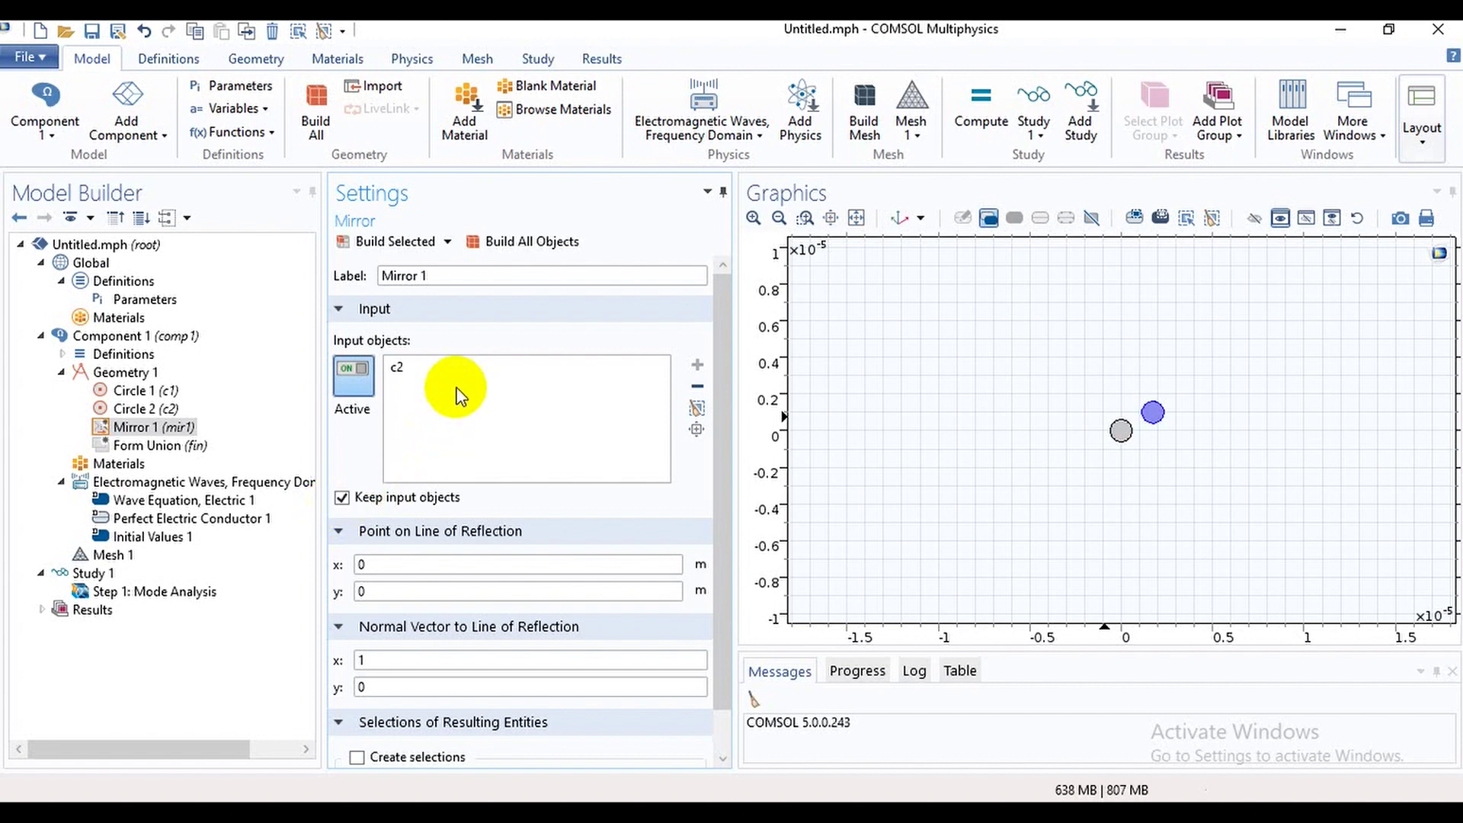
click(404, 241)
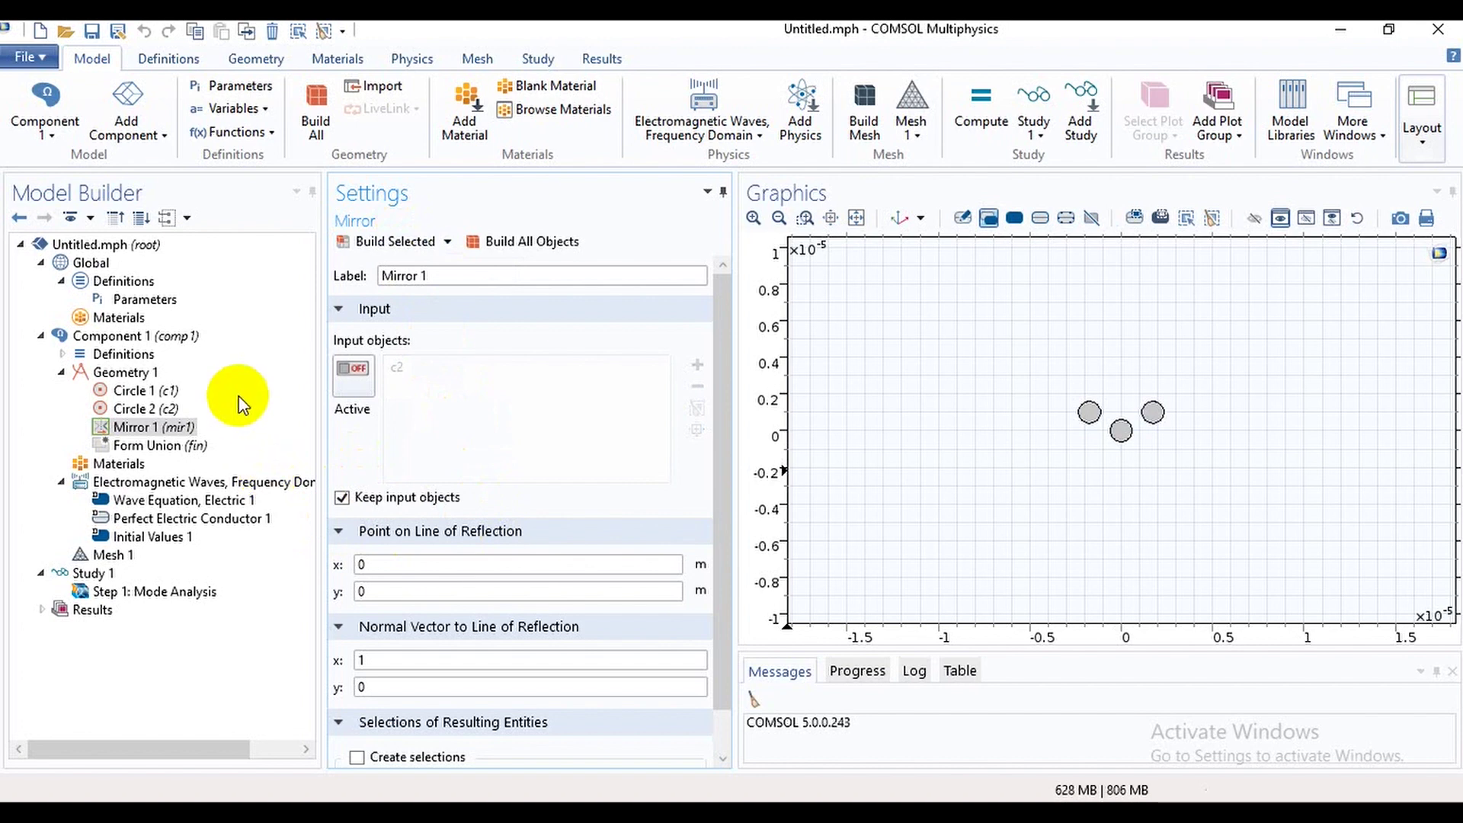
click(144, 375)
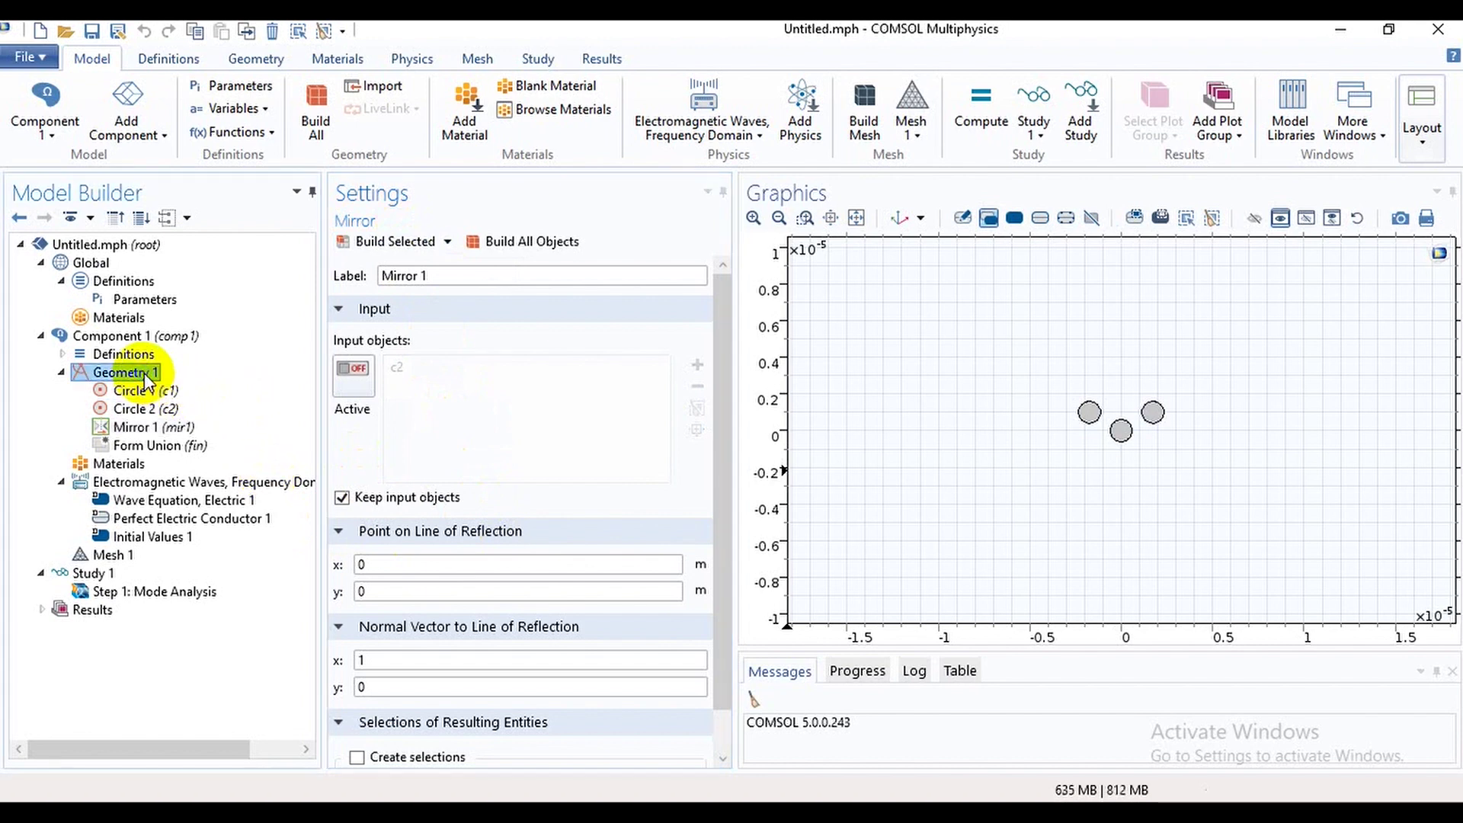
- Add a Rotate transform copying c2 and mir1 by 180 degrees, keeping the input circles
right_click(145, 375)
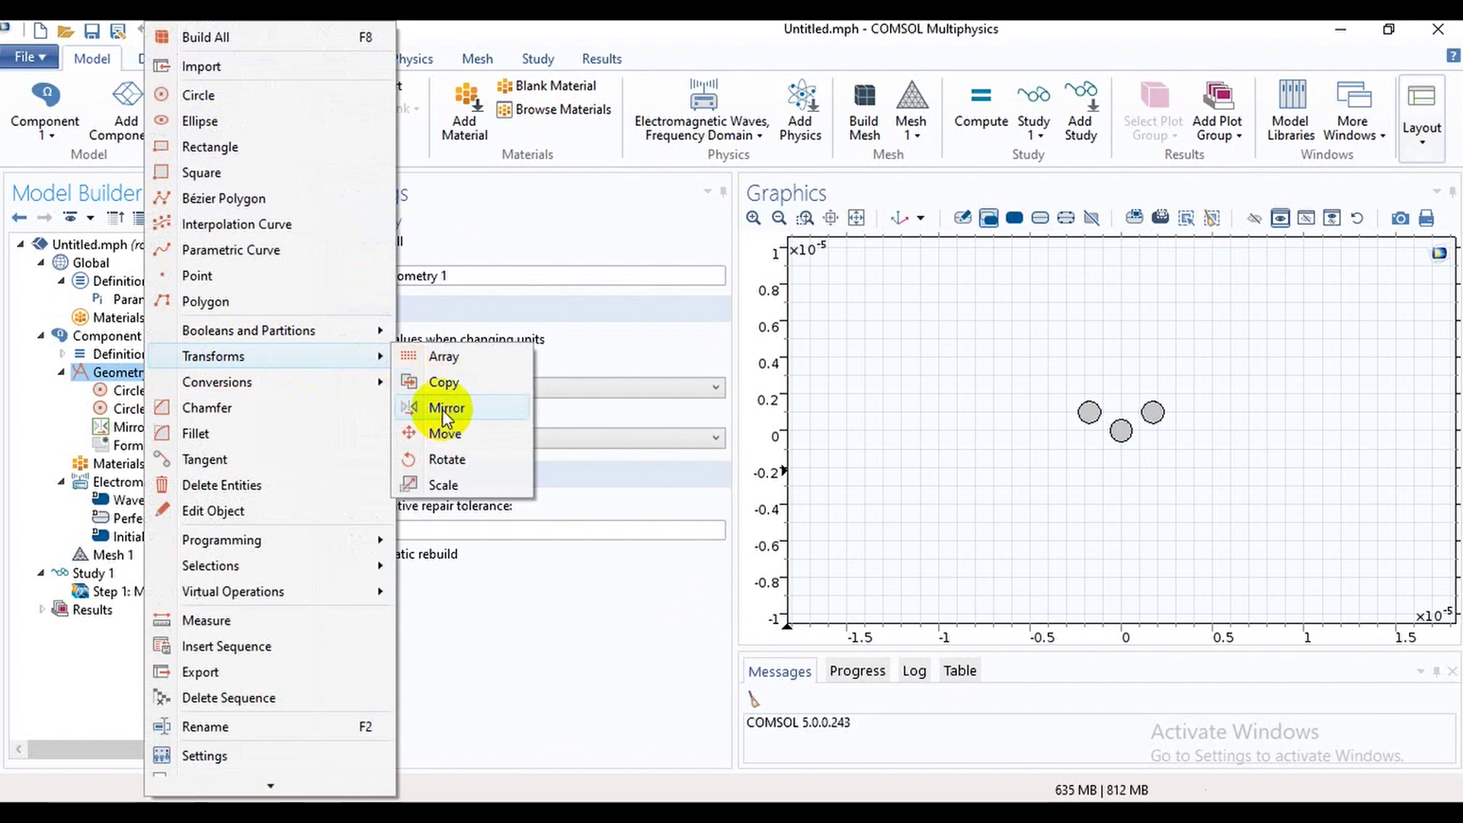
click(457, 460)
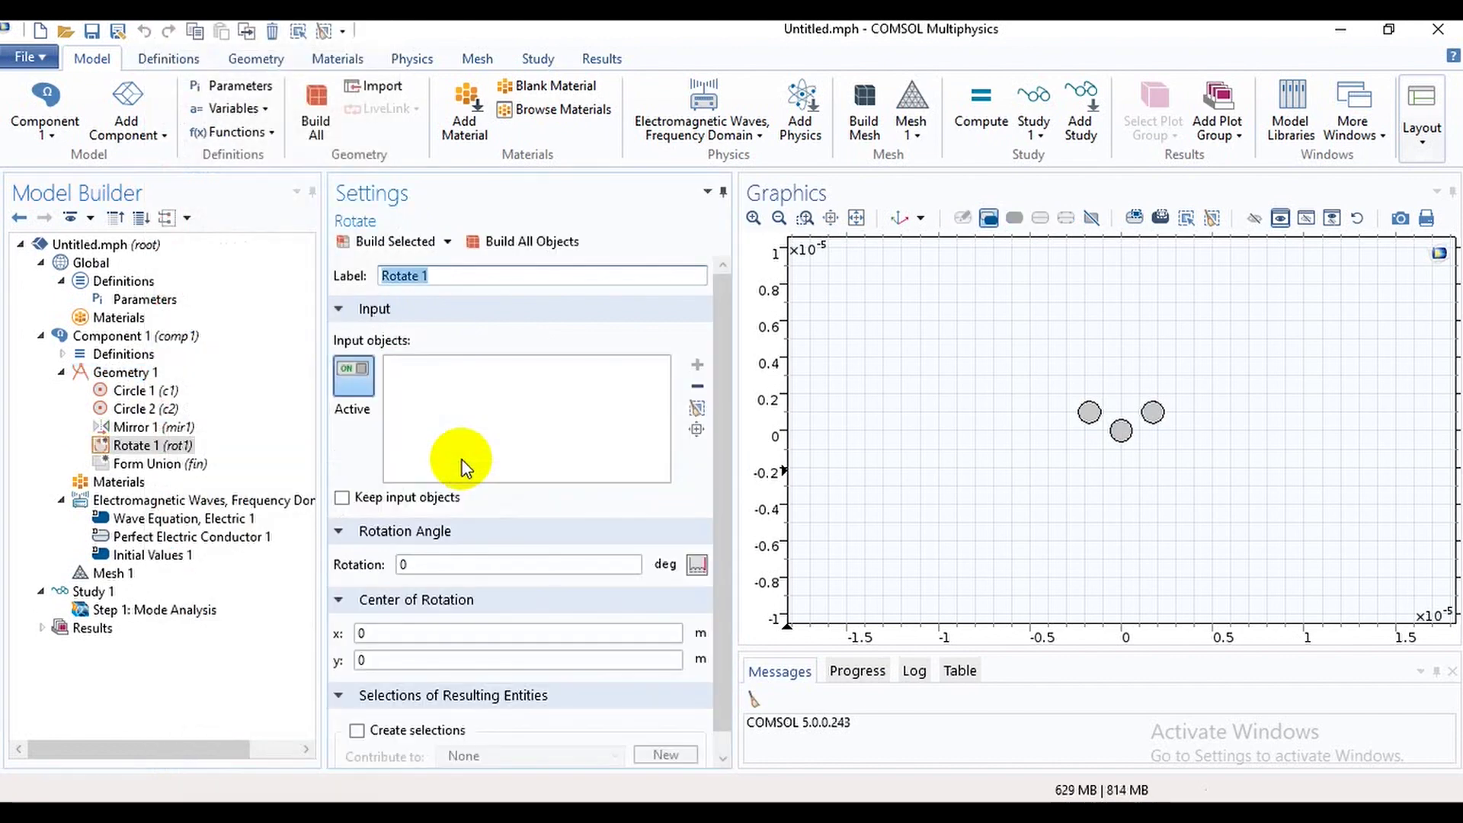
click(1152, 413)
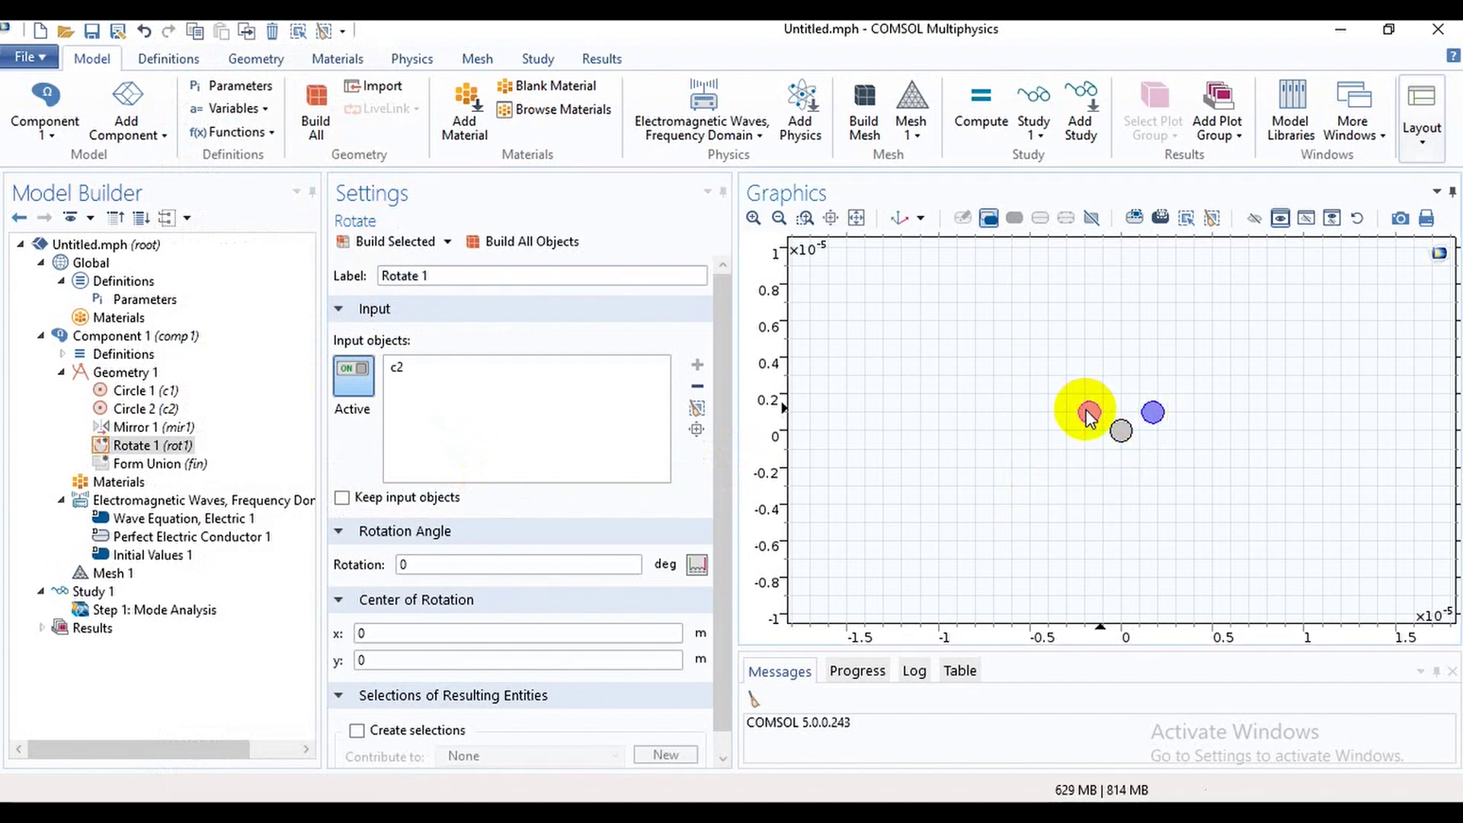
click(1090, 414)
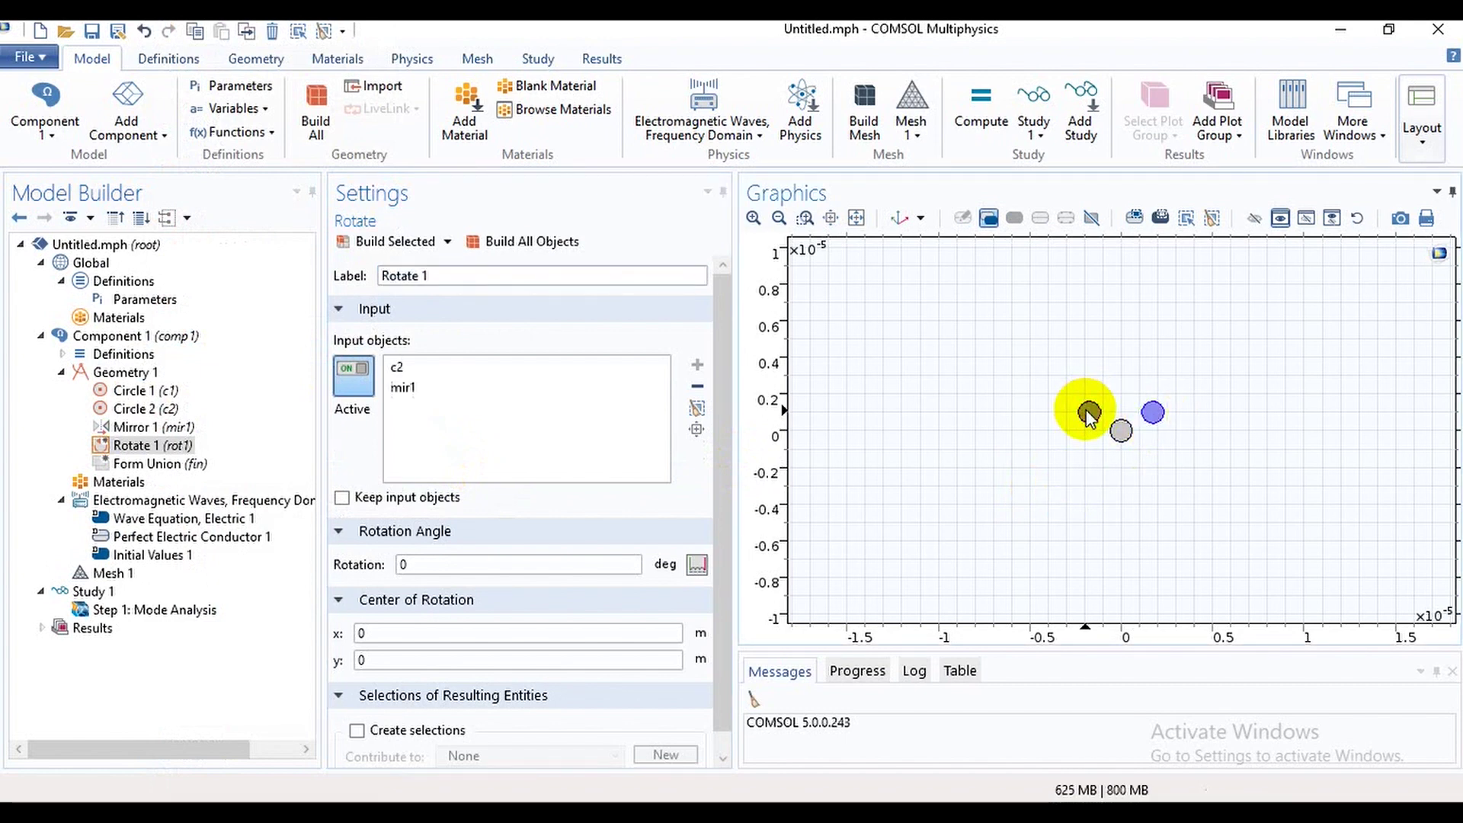
click(342, 498)
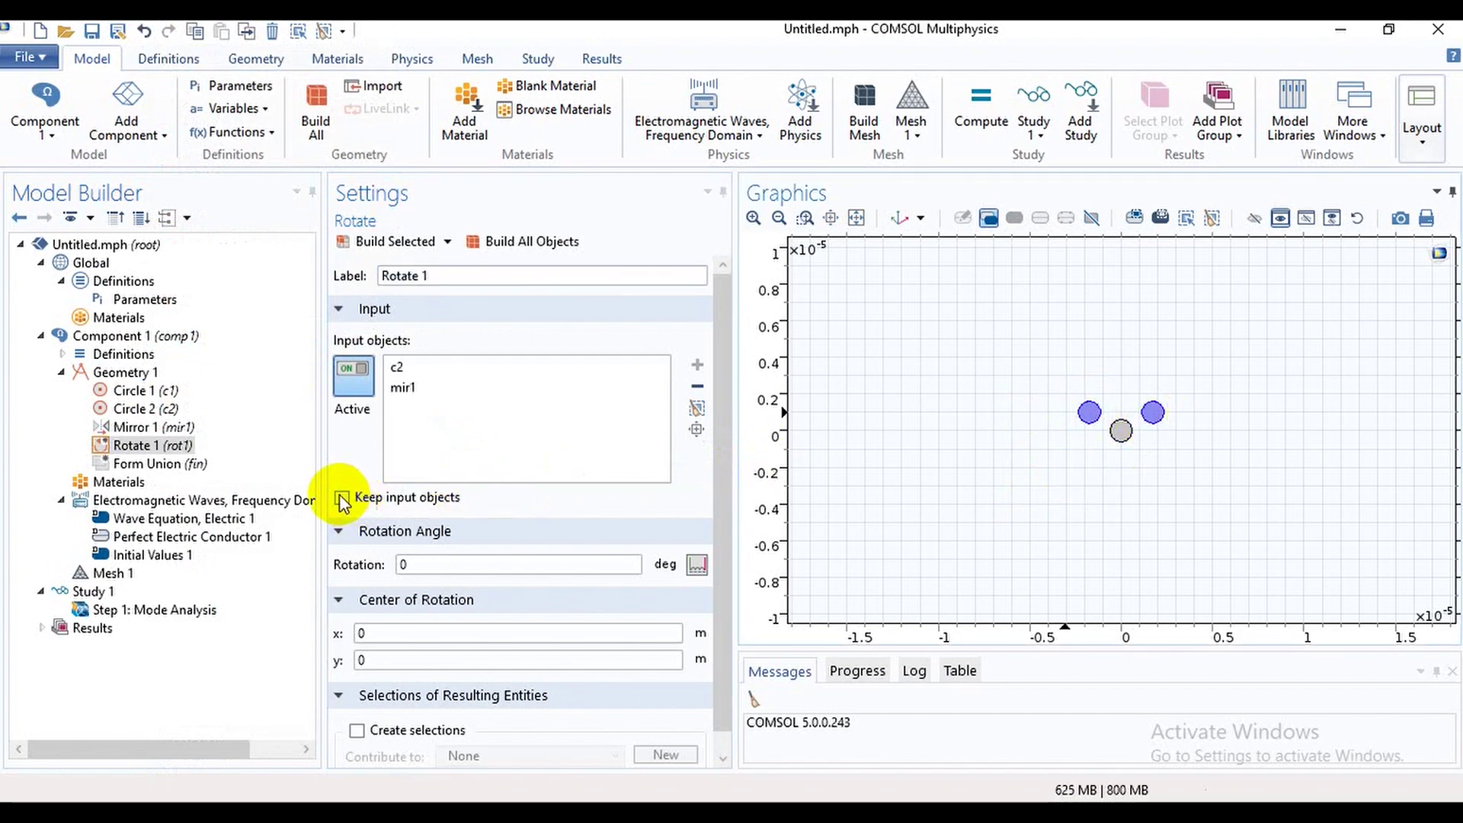
click(446, 563)
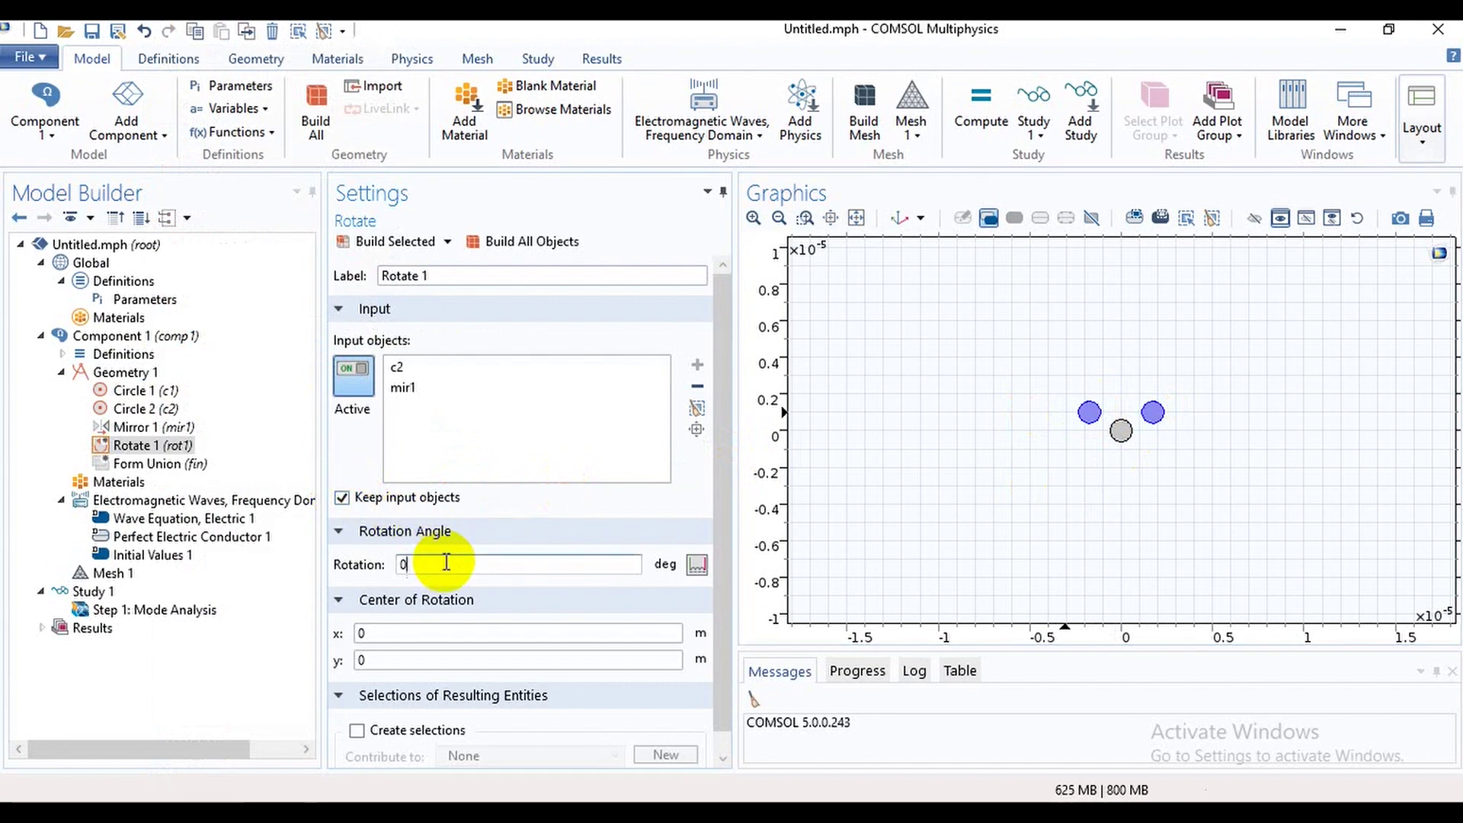
key(BackSpace)
text(180)
click(386, 242)
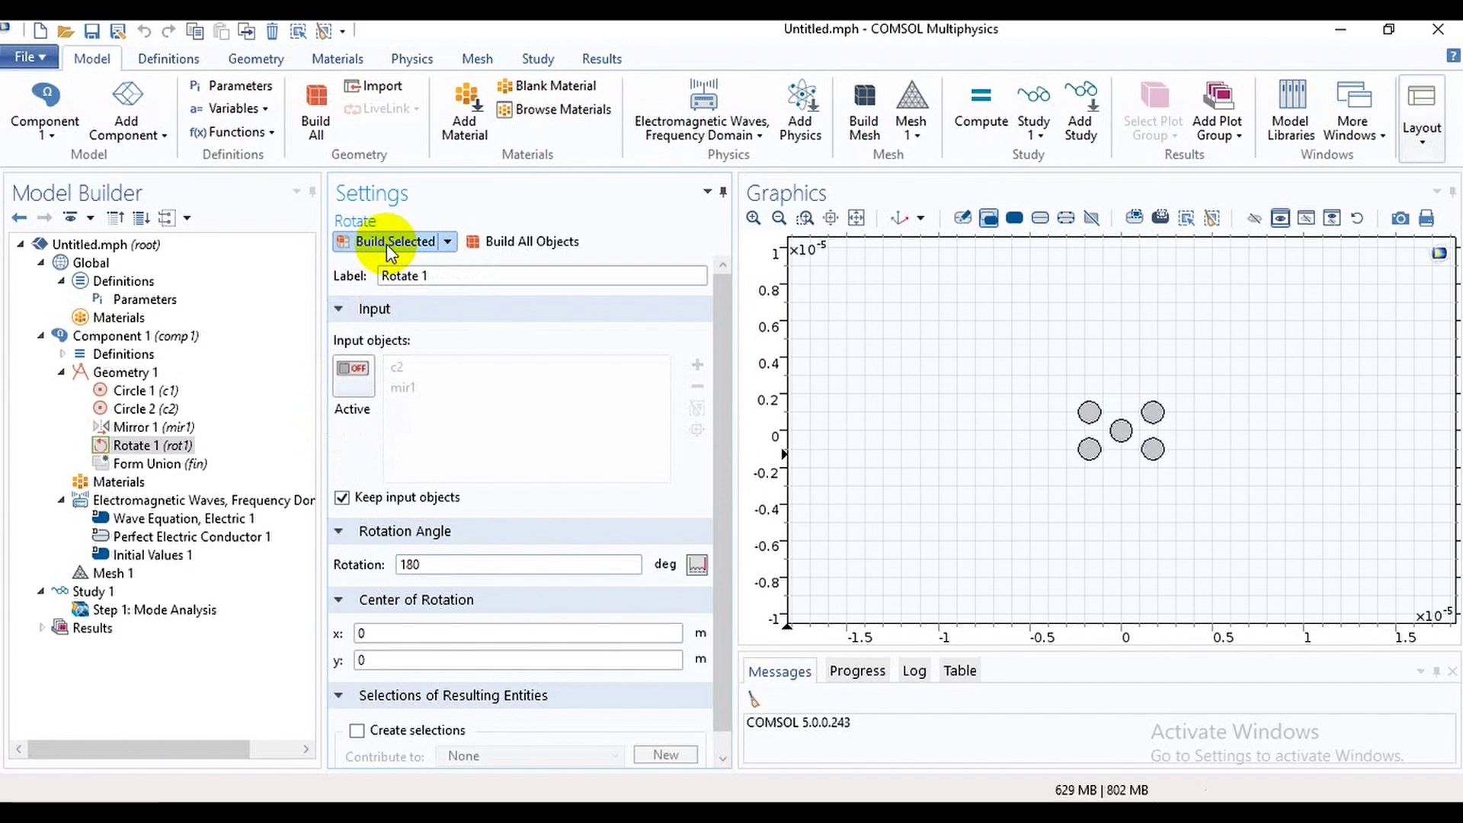
- Open the Add Material browser from the component's Materials node
click(135, 482)
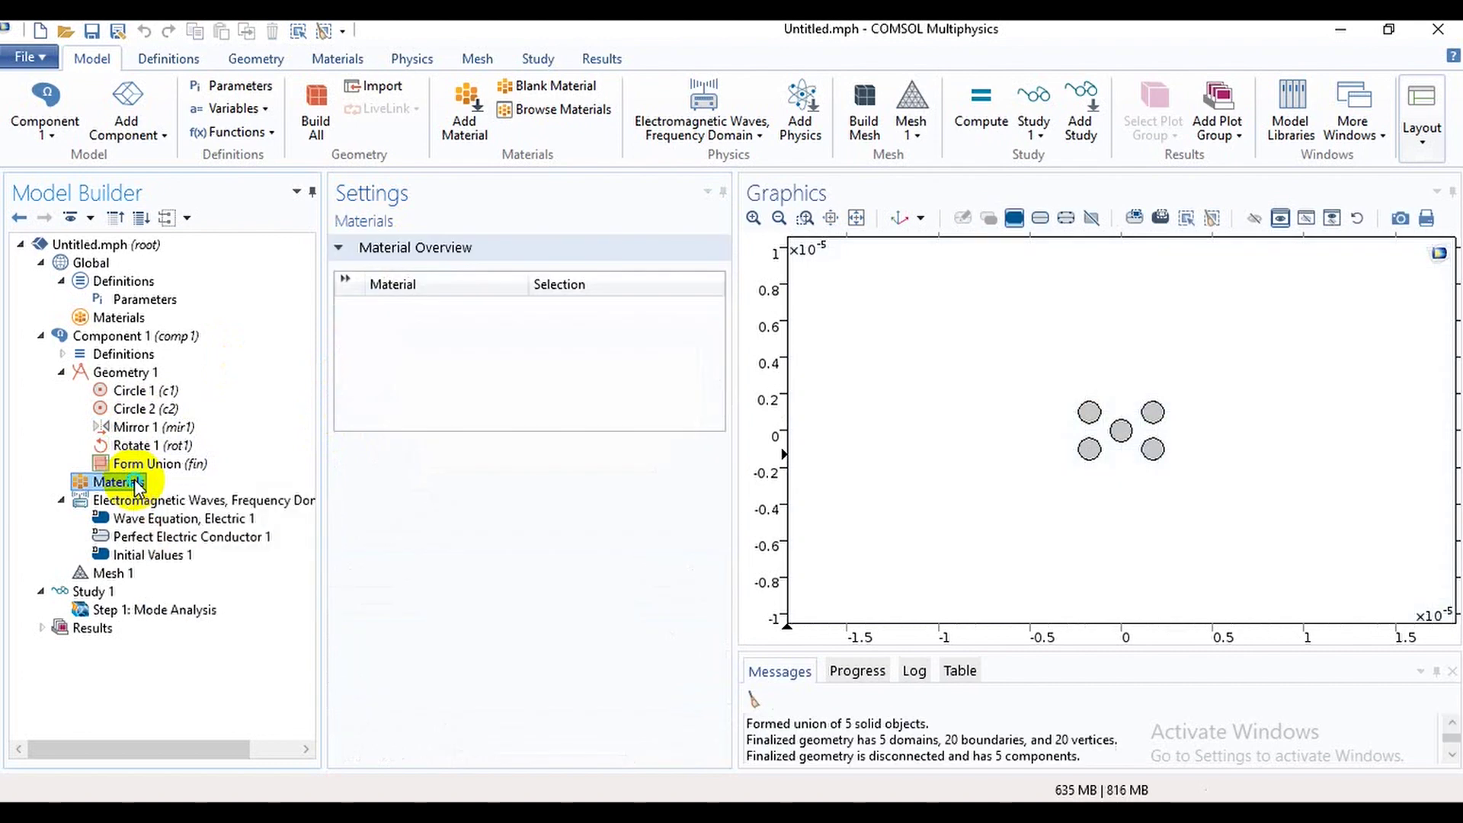
right_click(135, 485)
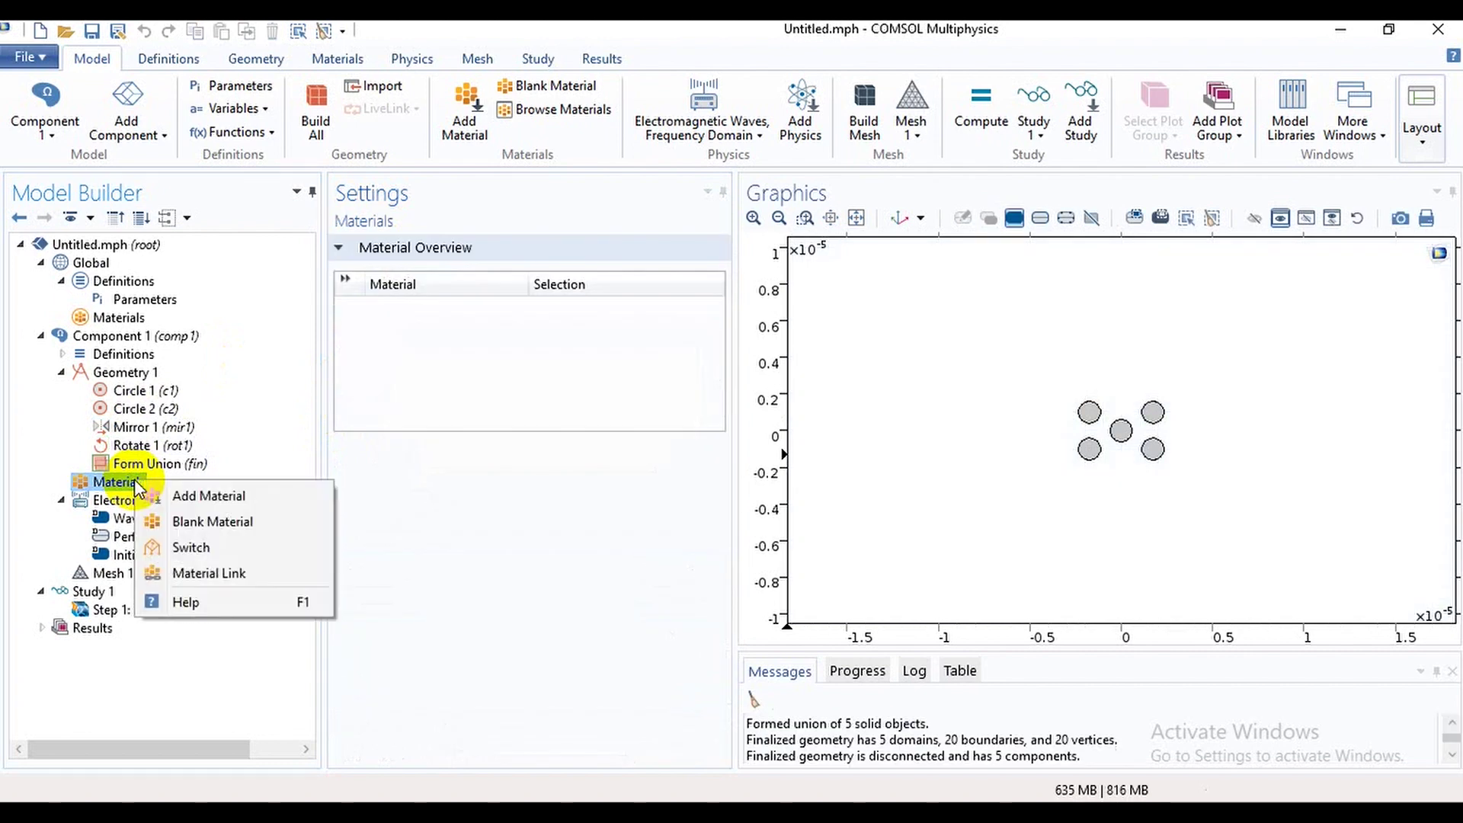
click(209, 496)
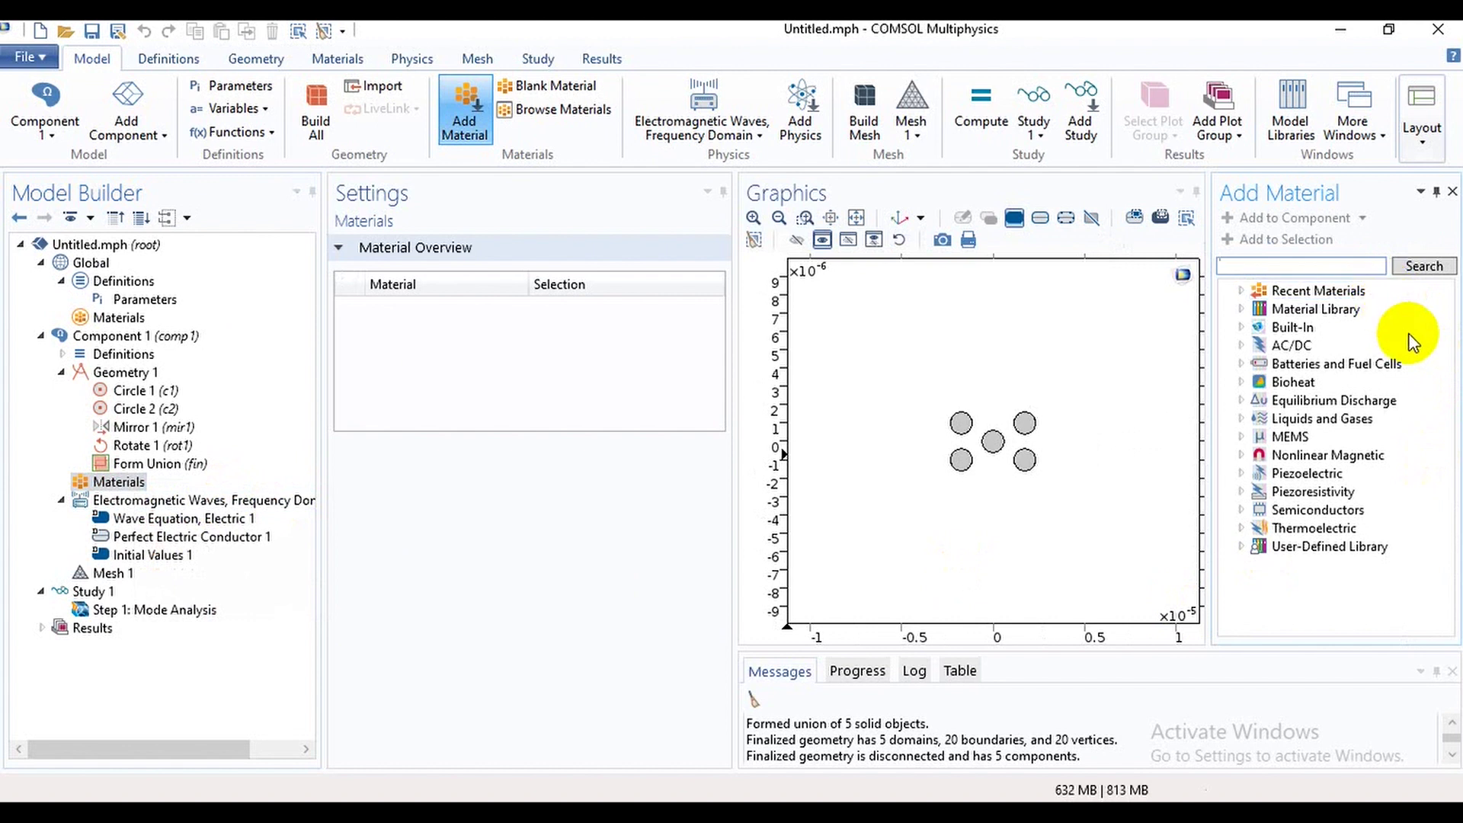
- Expand the Material Library and scroll through its categories
click(1338, 314)
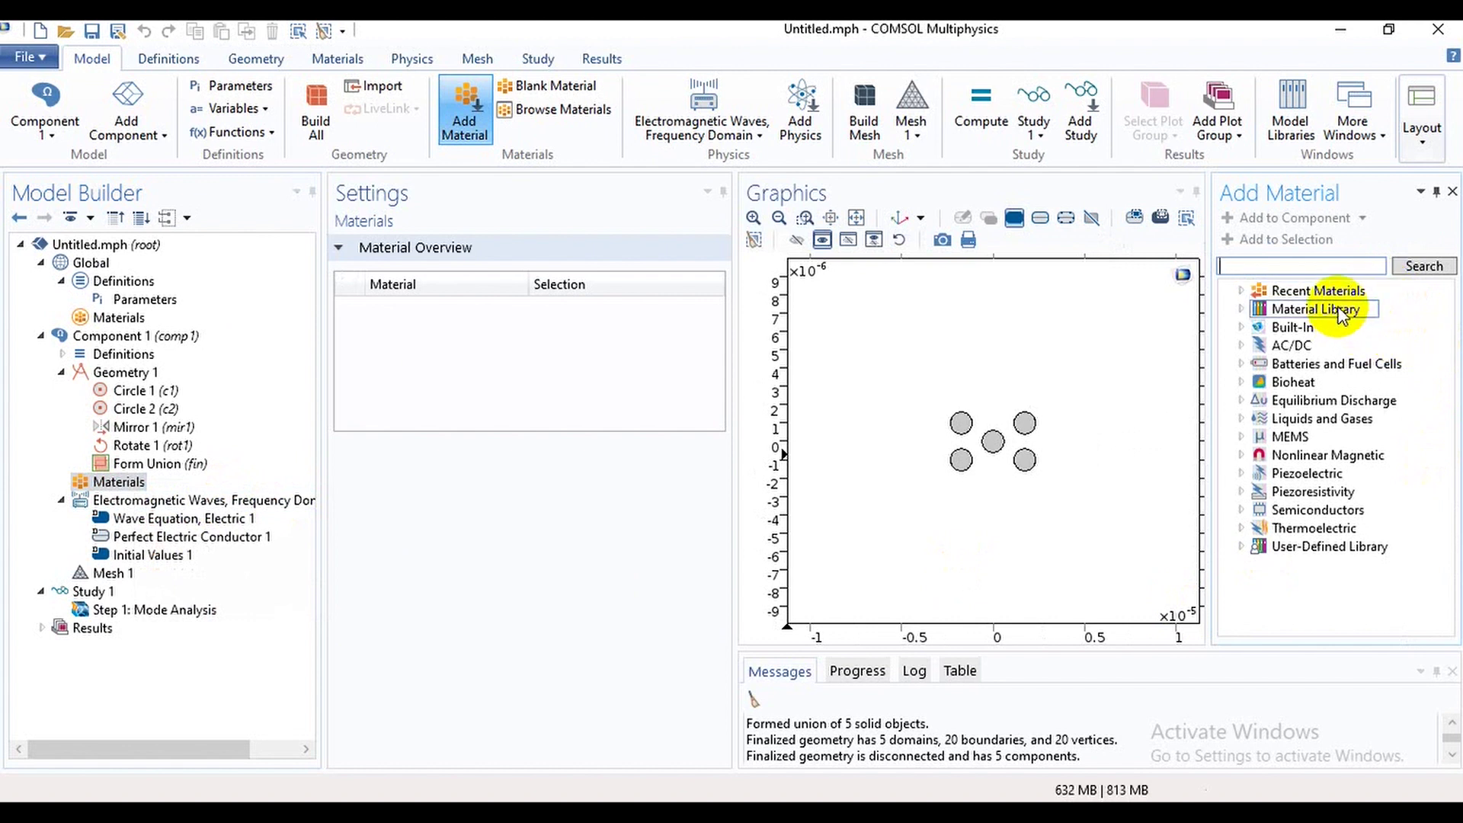
double_click(1341, 315)
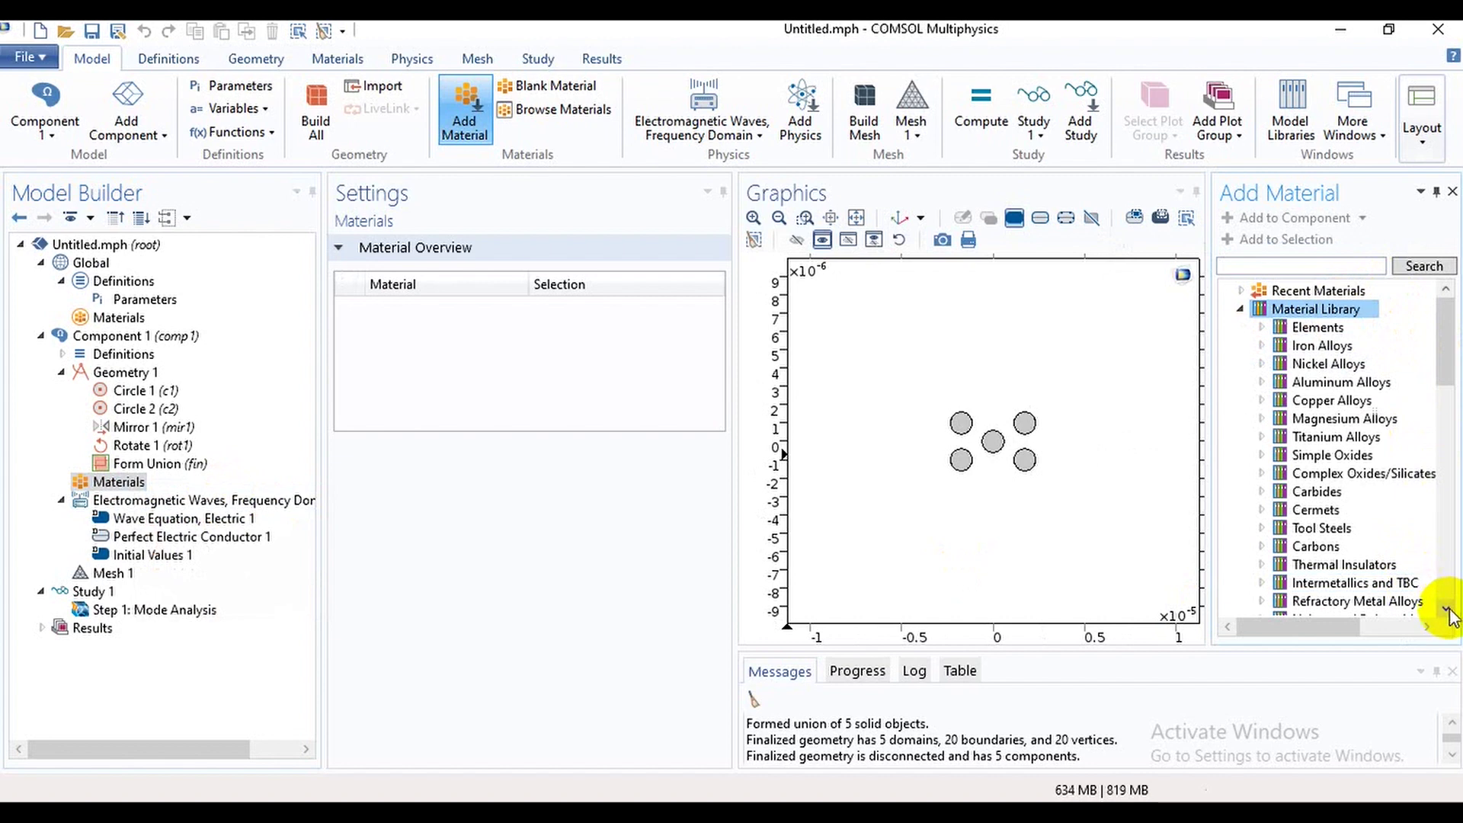
drag(1446, 609, 1437, 597)
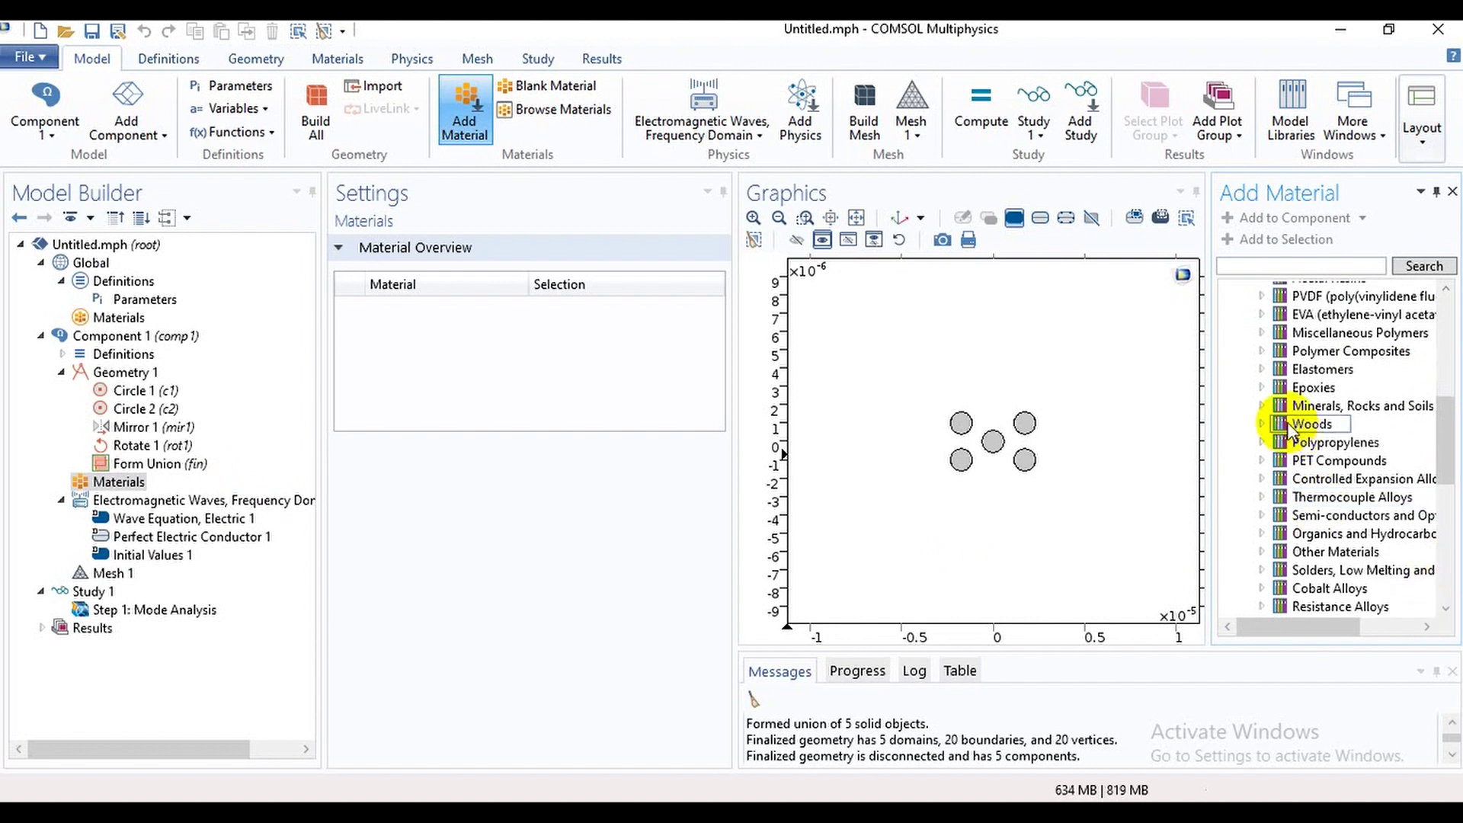
- Search the Add Material window for 'silica glass'
click(1266, 267)
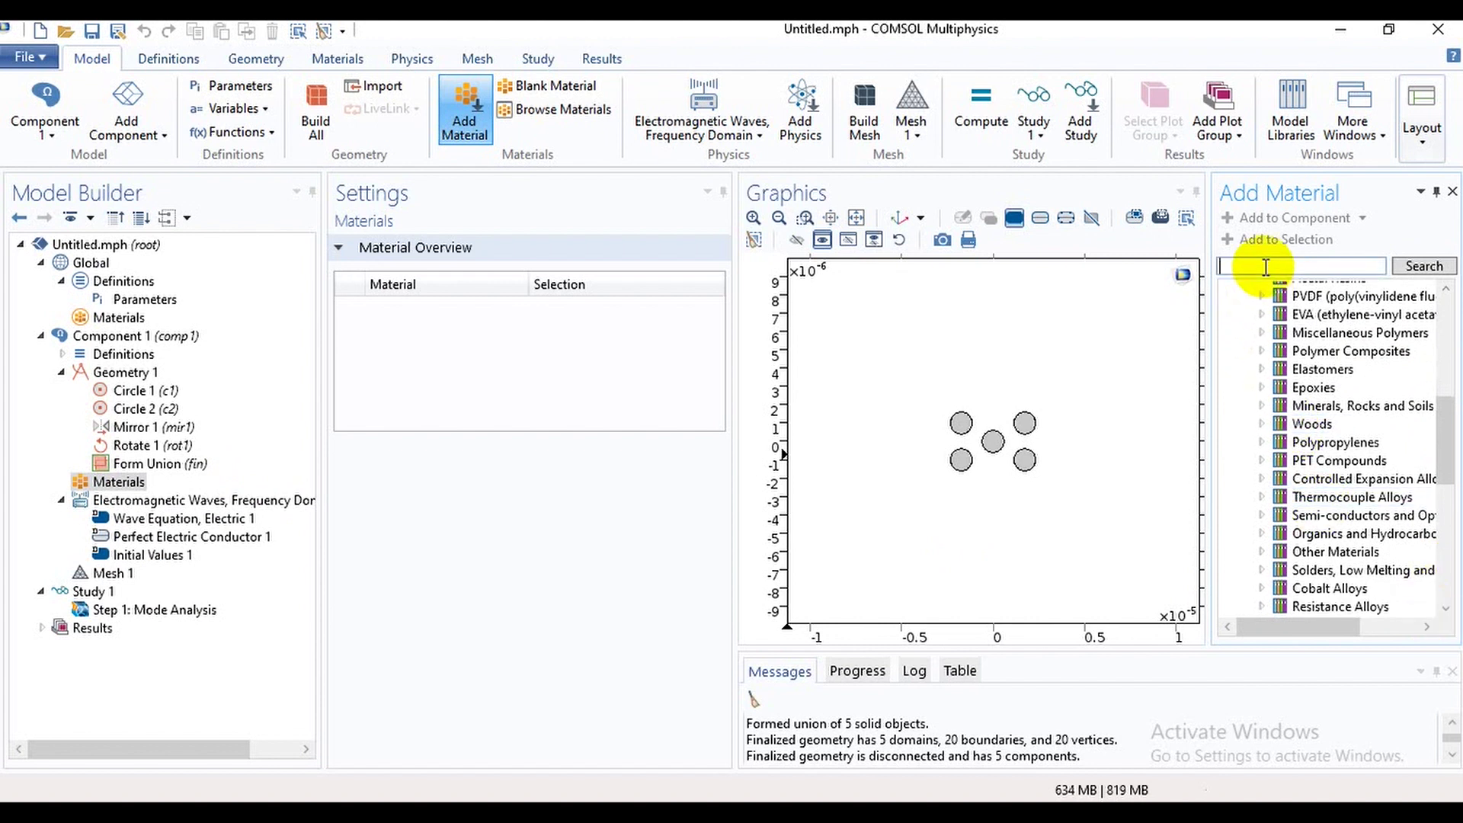
text(silica glass)
click(1440, 267)
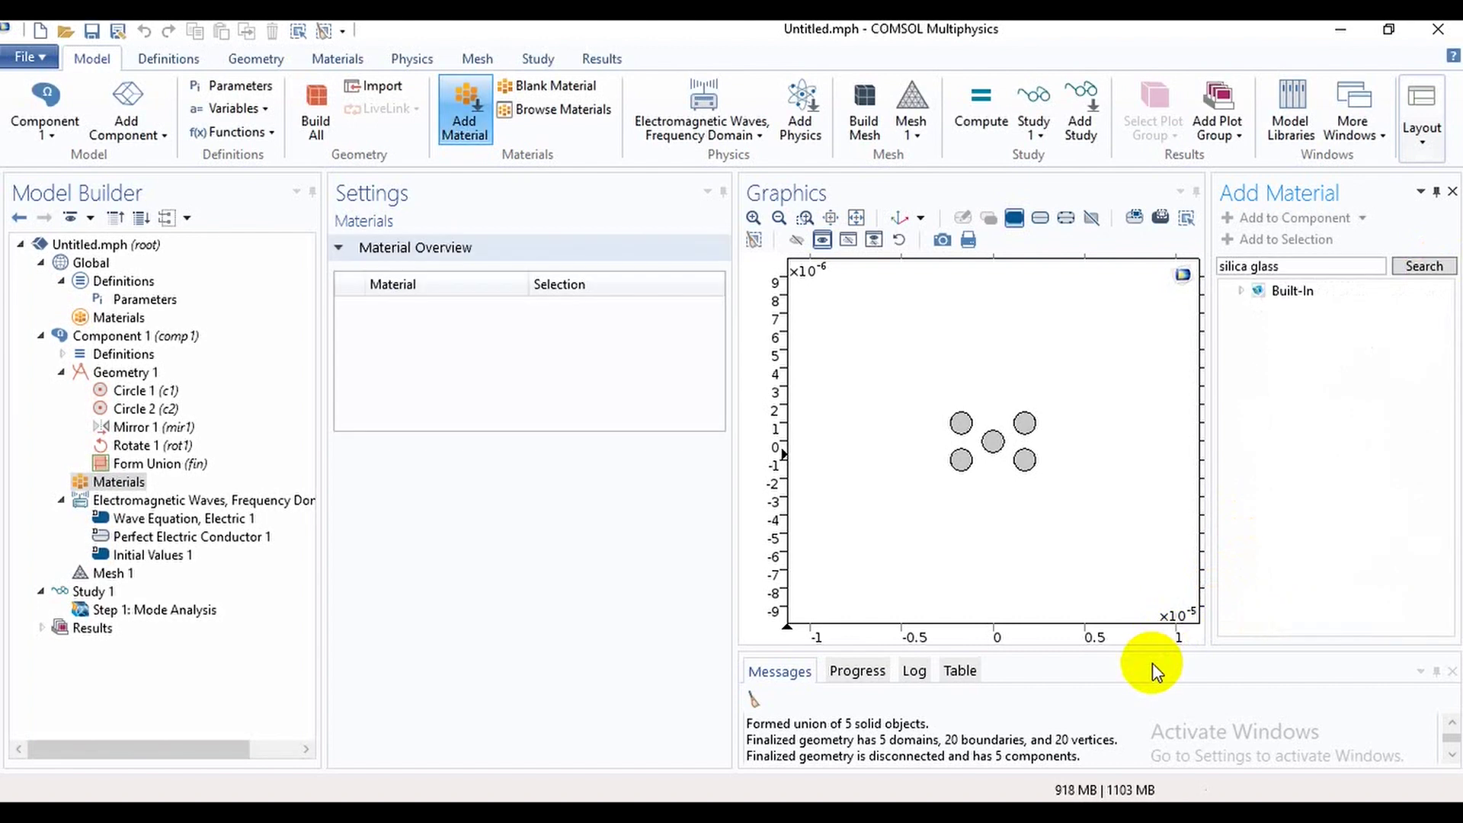
- Expand the Built-In results and bring up the add options for Silica glass
click(1292, 291)
double_click(1292, 292)
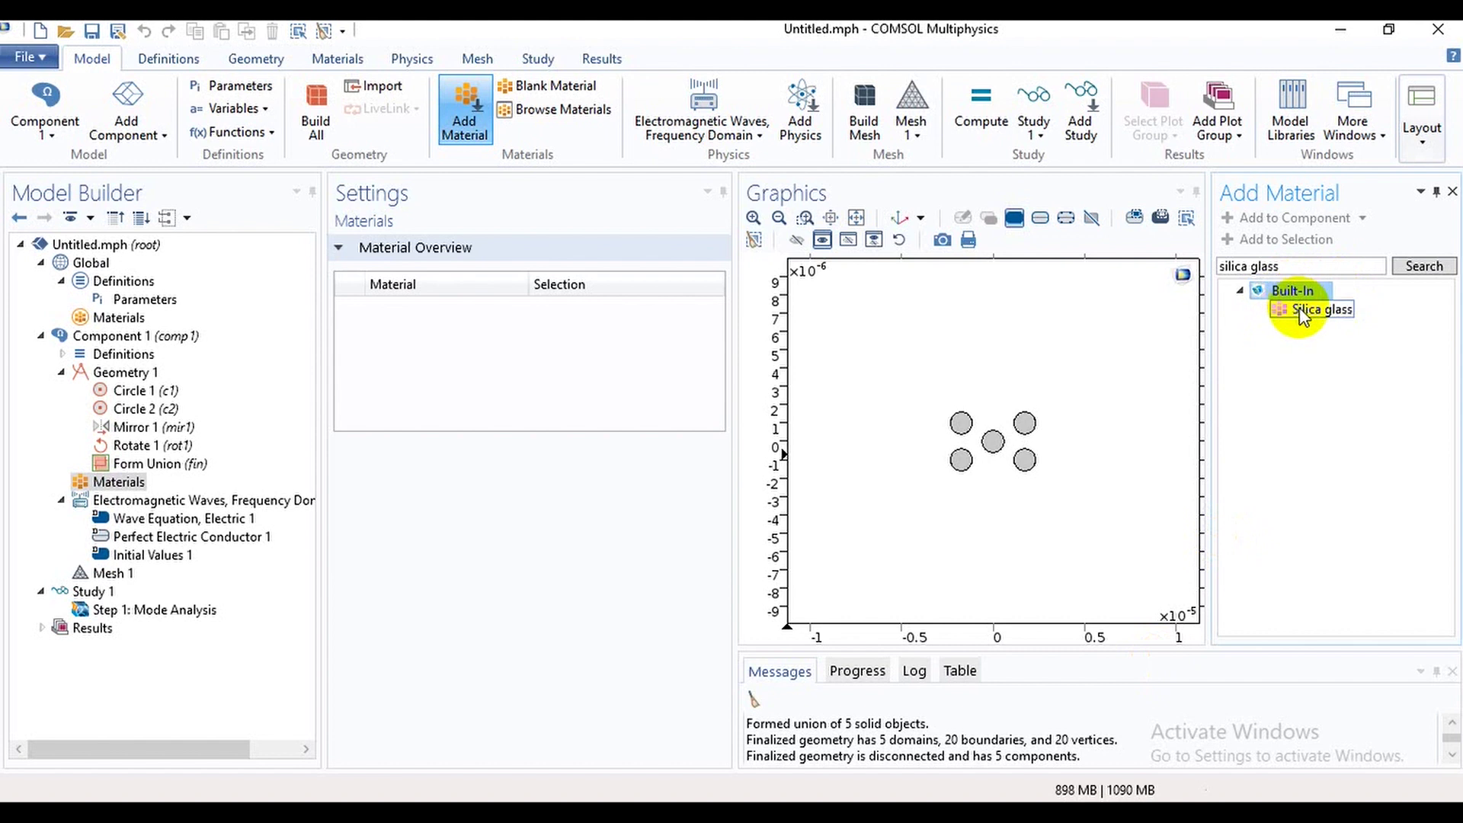
click(1301, 312)
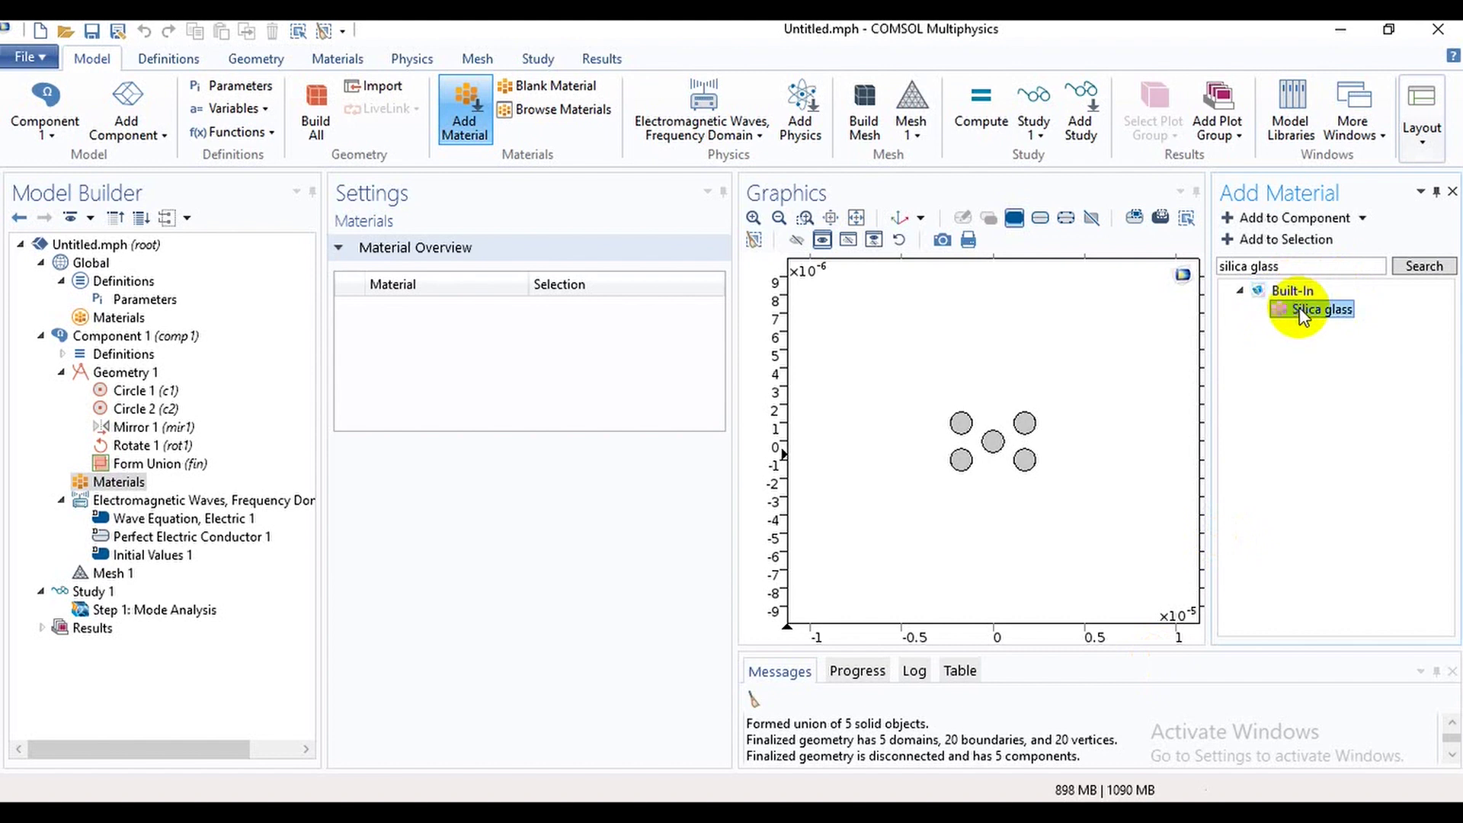
right_click(1300, 310)
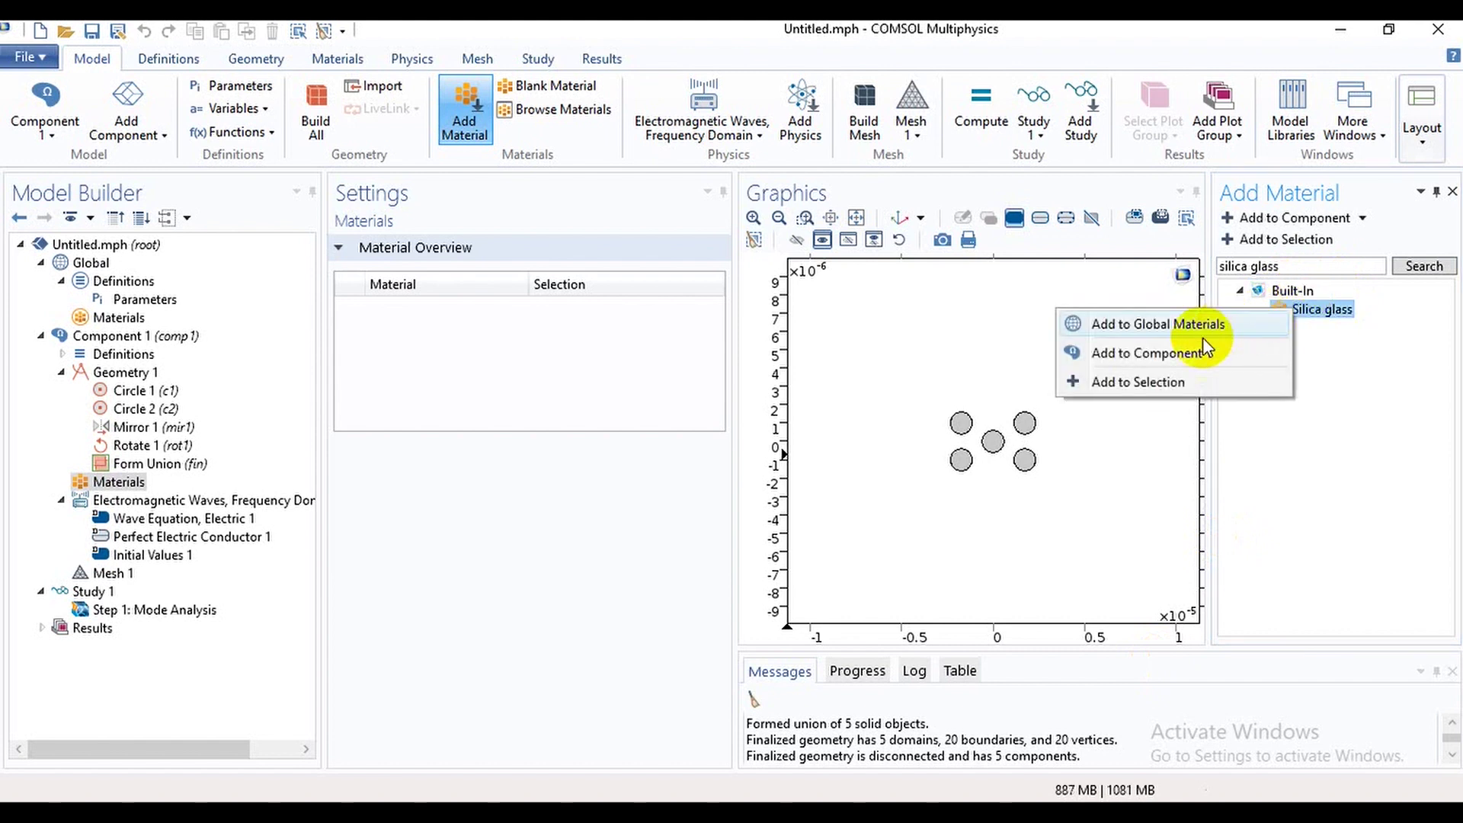
- Add Silica glass to the central circle (domain 3) and check its refractive index 1.45
click(1179, 385)
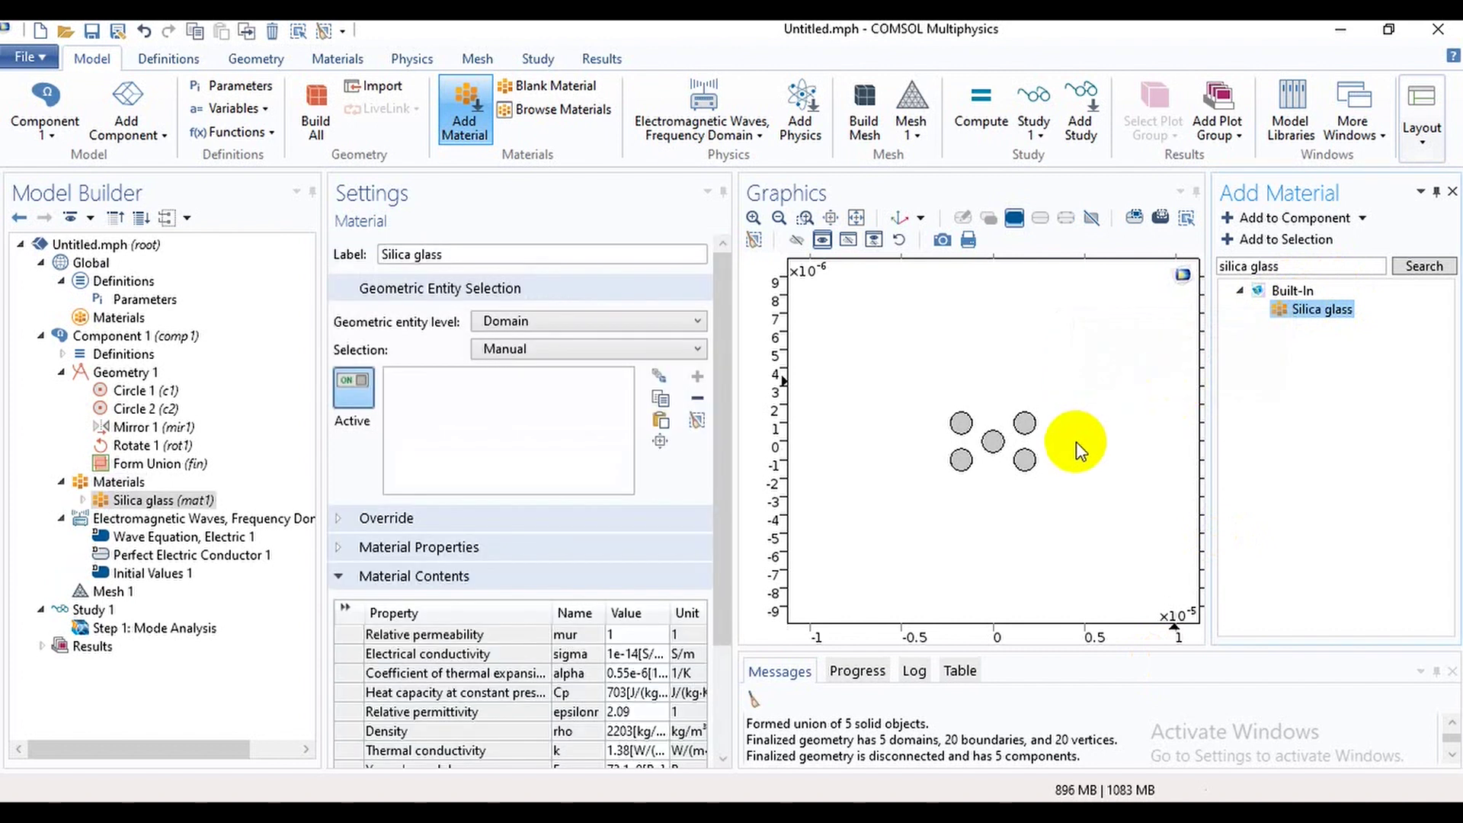
click(994, 442)
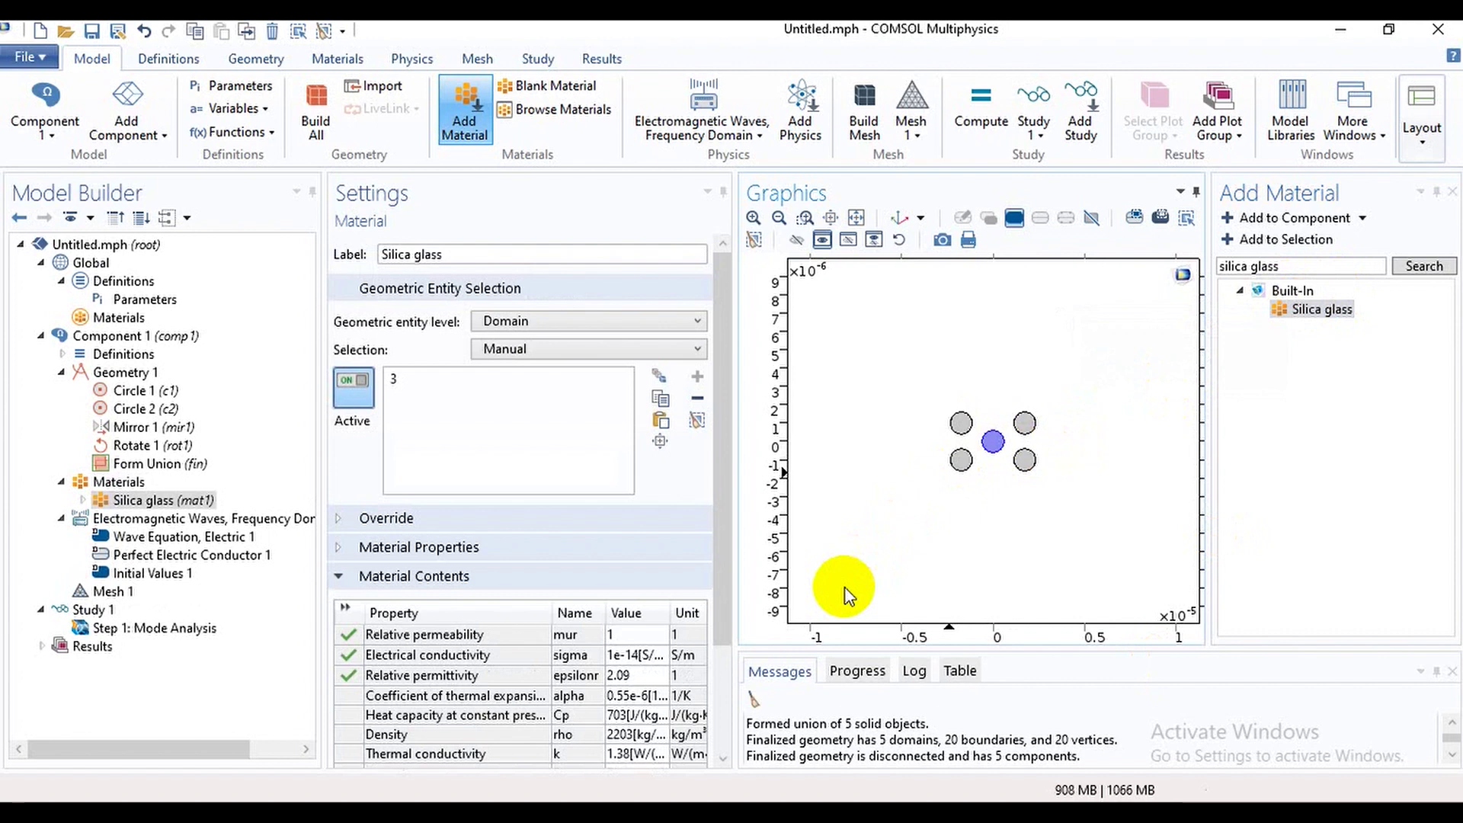
click(724, 756)
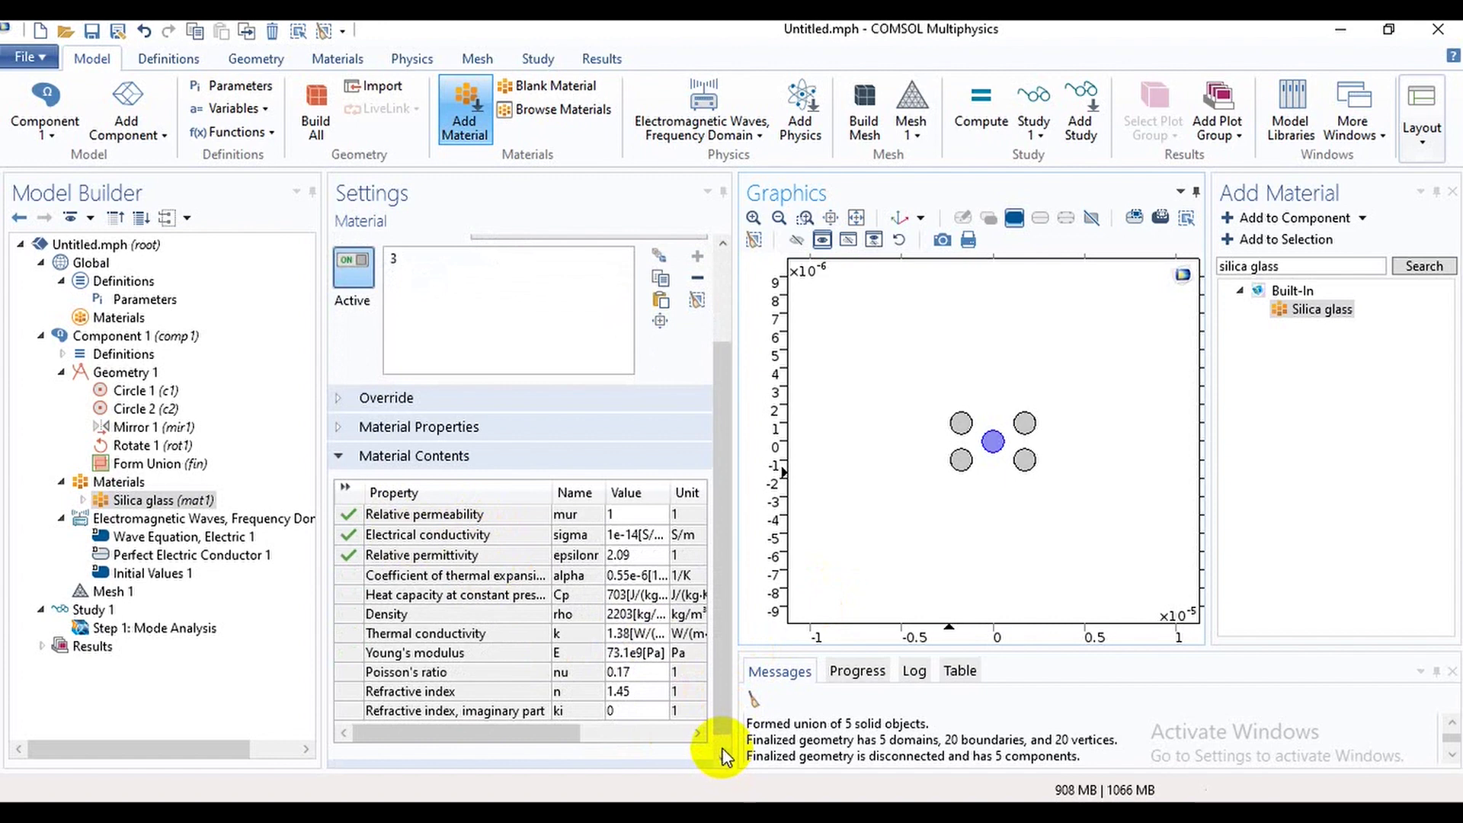
scroll(723, 754, down, 1)
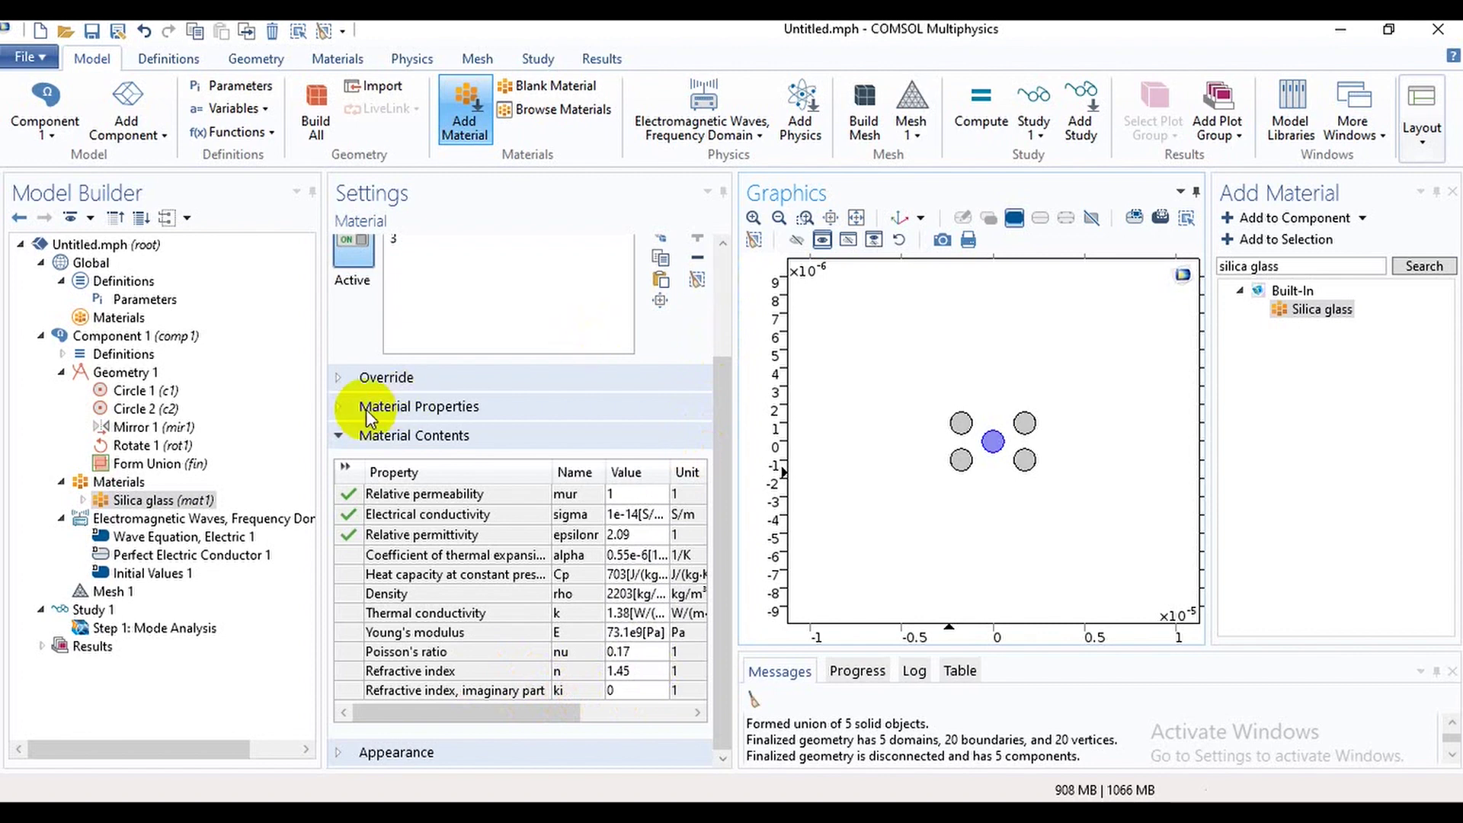
click(720, 246)
click(719, 244)
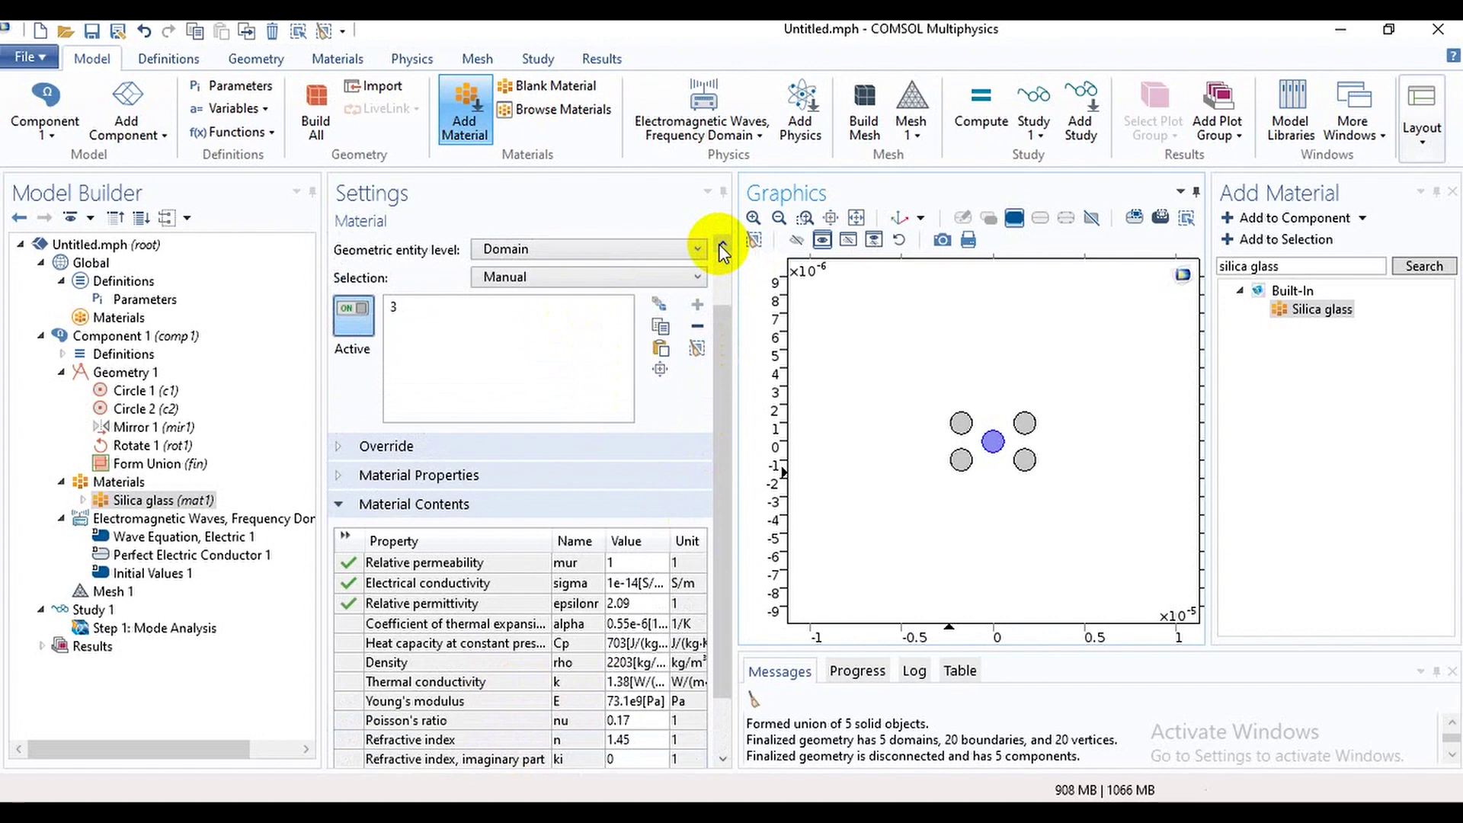
click(720, 244)
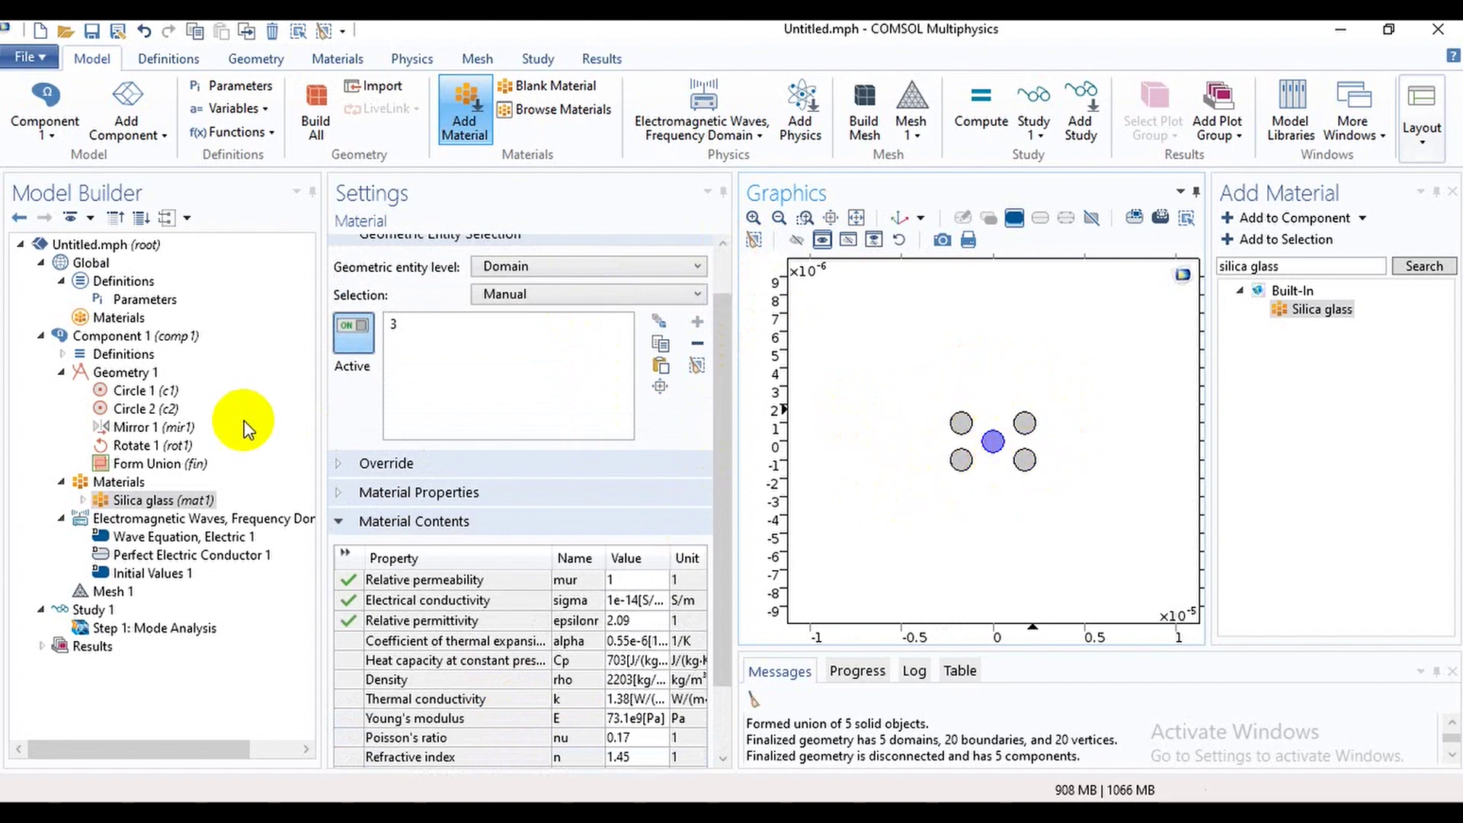
- Collapse Materials and Electromagnetic Waves, then keep Mesh 1's element size at Normal
click(63, 482)
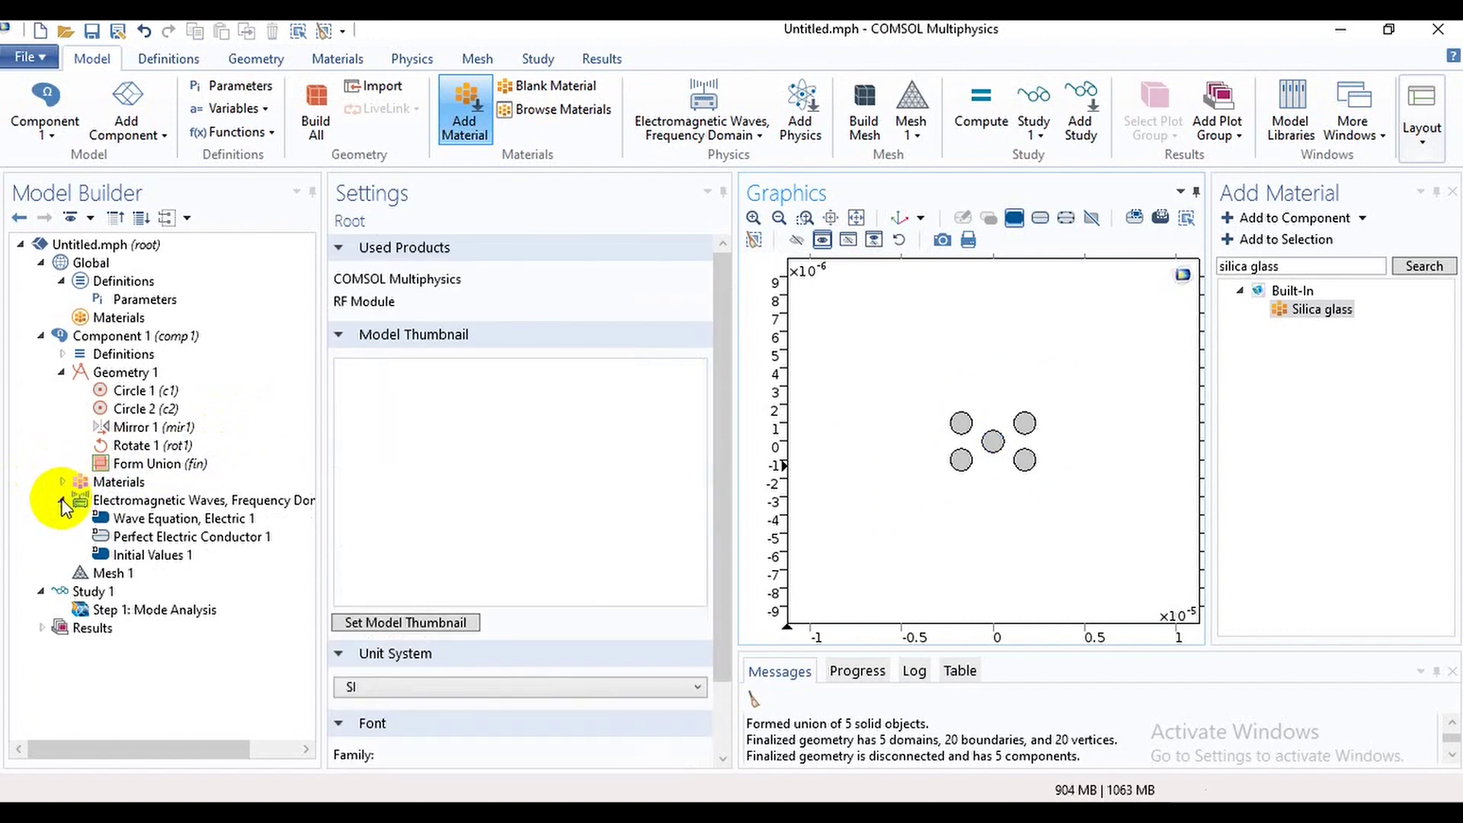
click(62, 500)
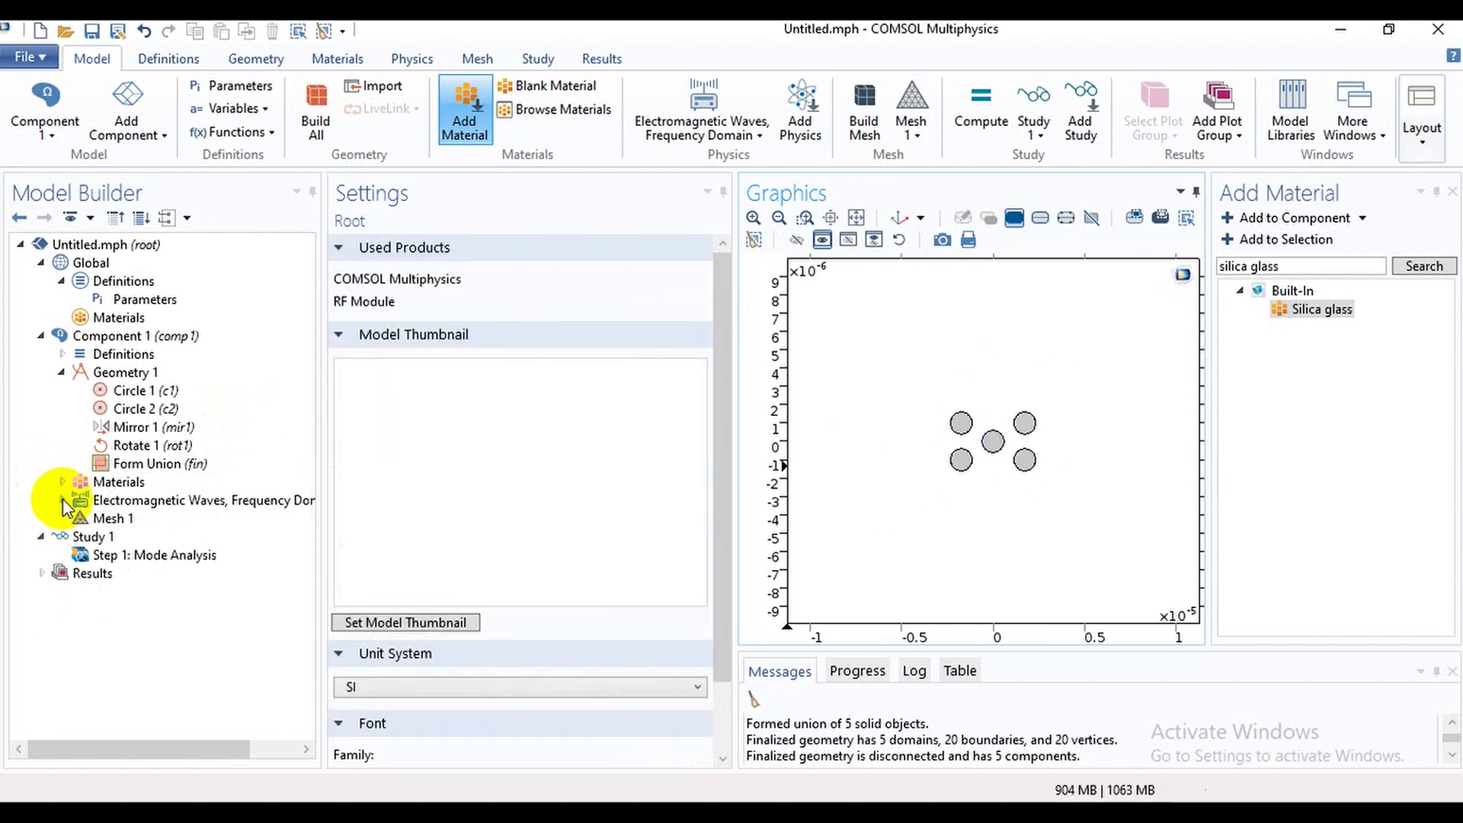
click(102, 521)
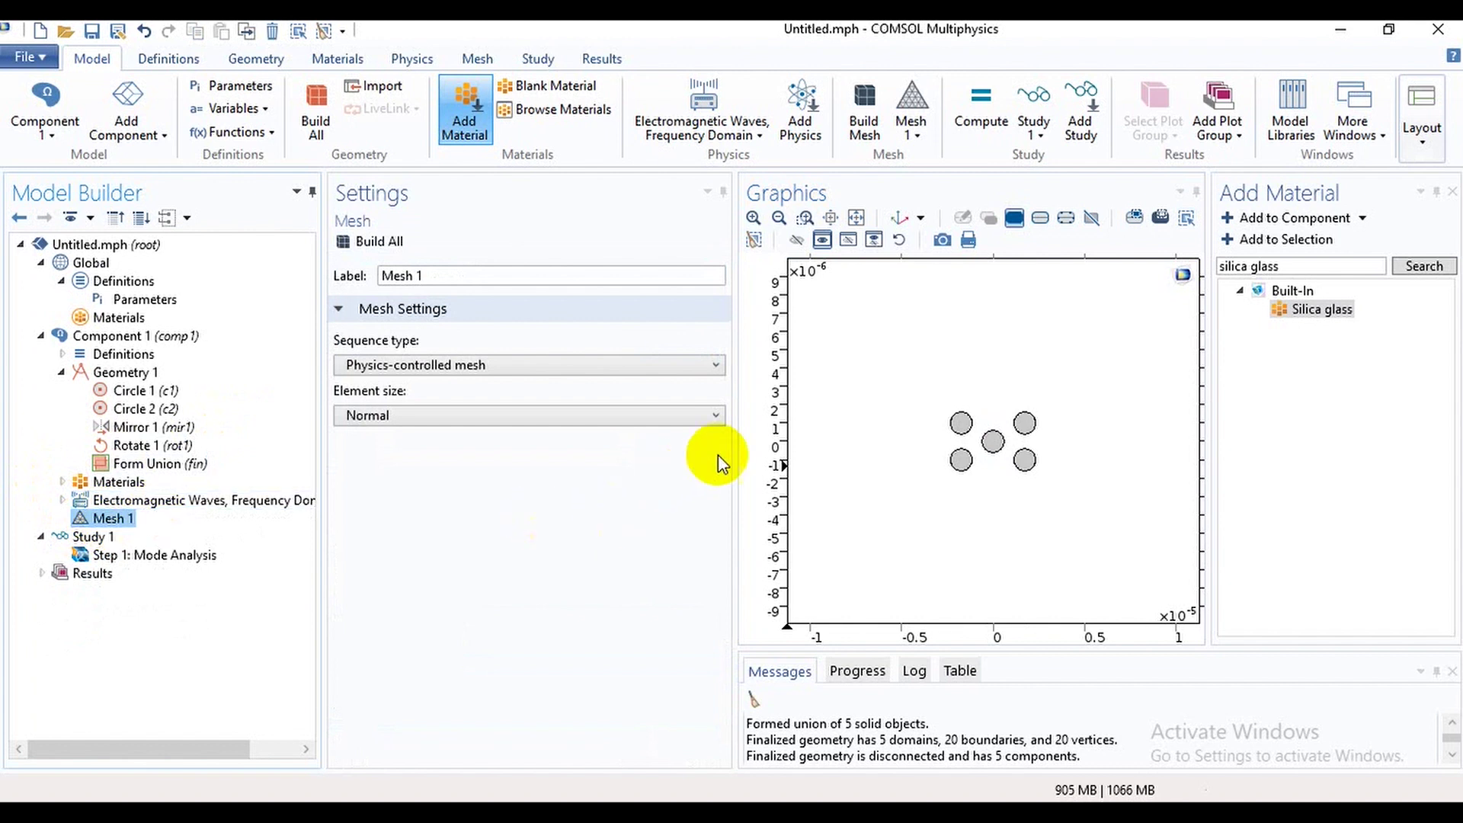
click(717, 416)
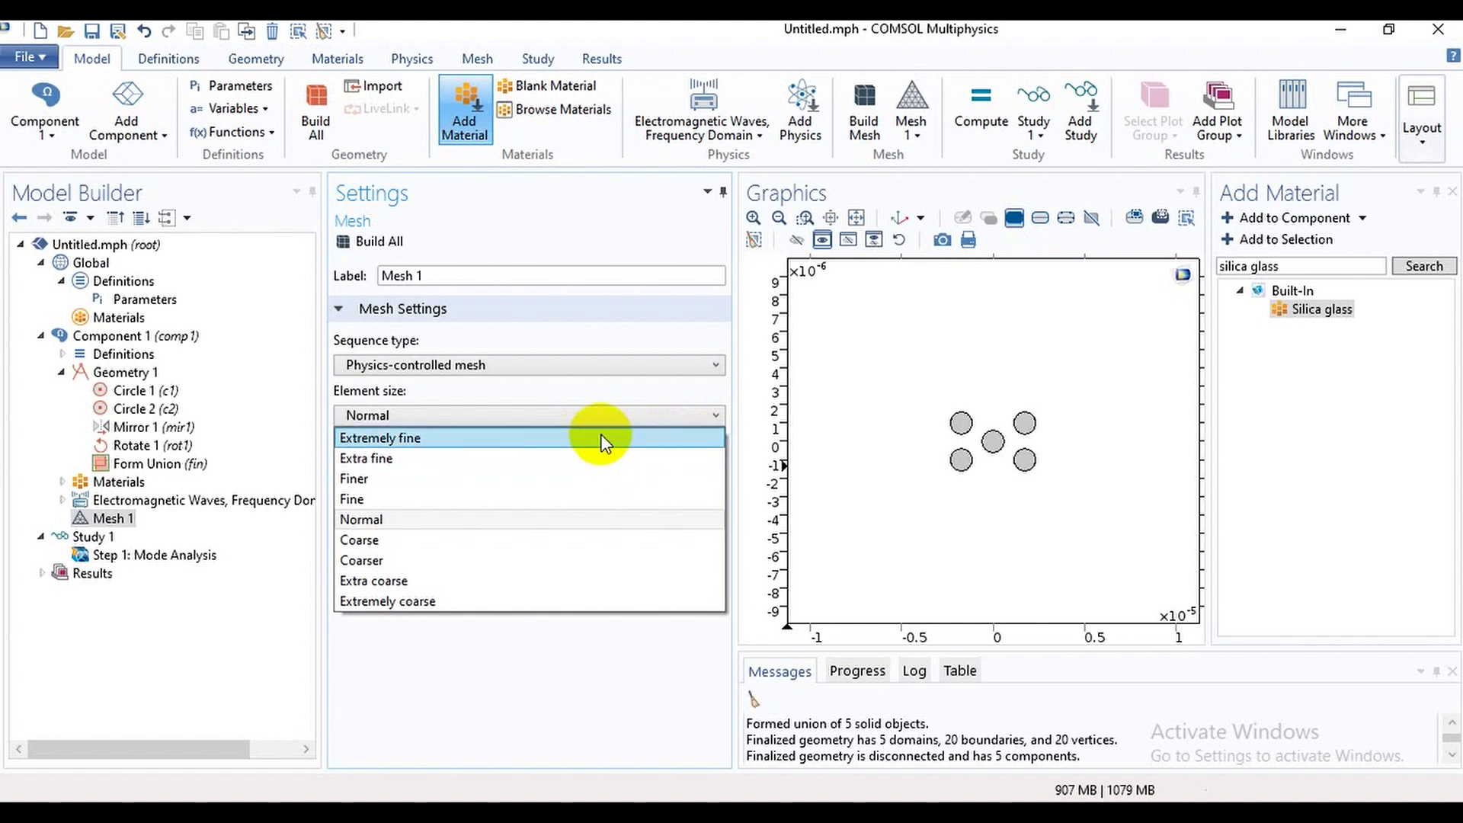
click(506, 686)
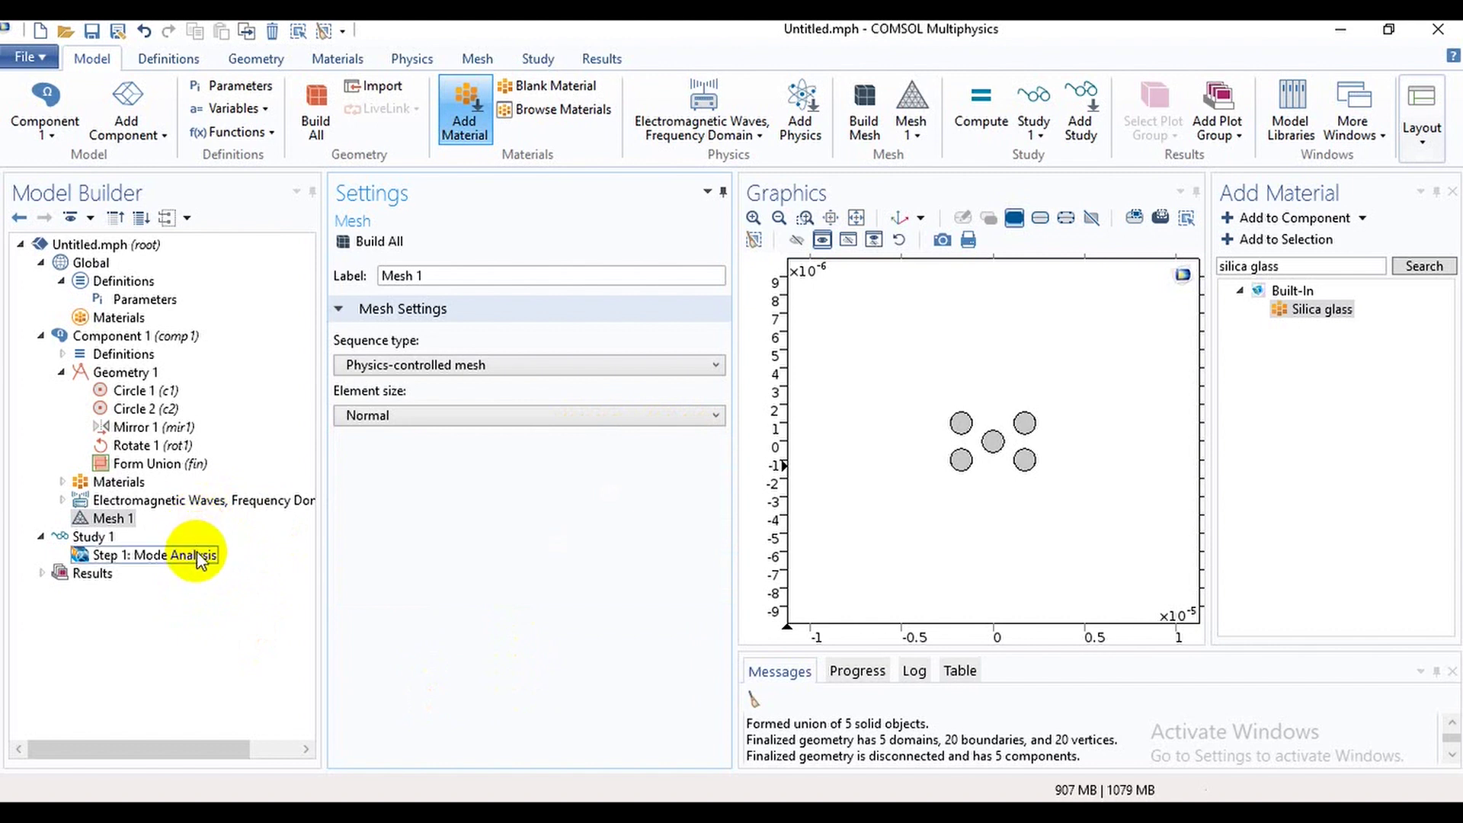
- View the Mode Analysis step settings: 6 modes searched around 1 at 1 GHz
click(131, 561)
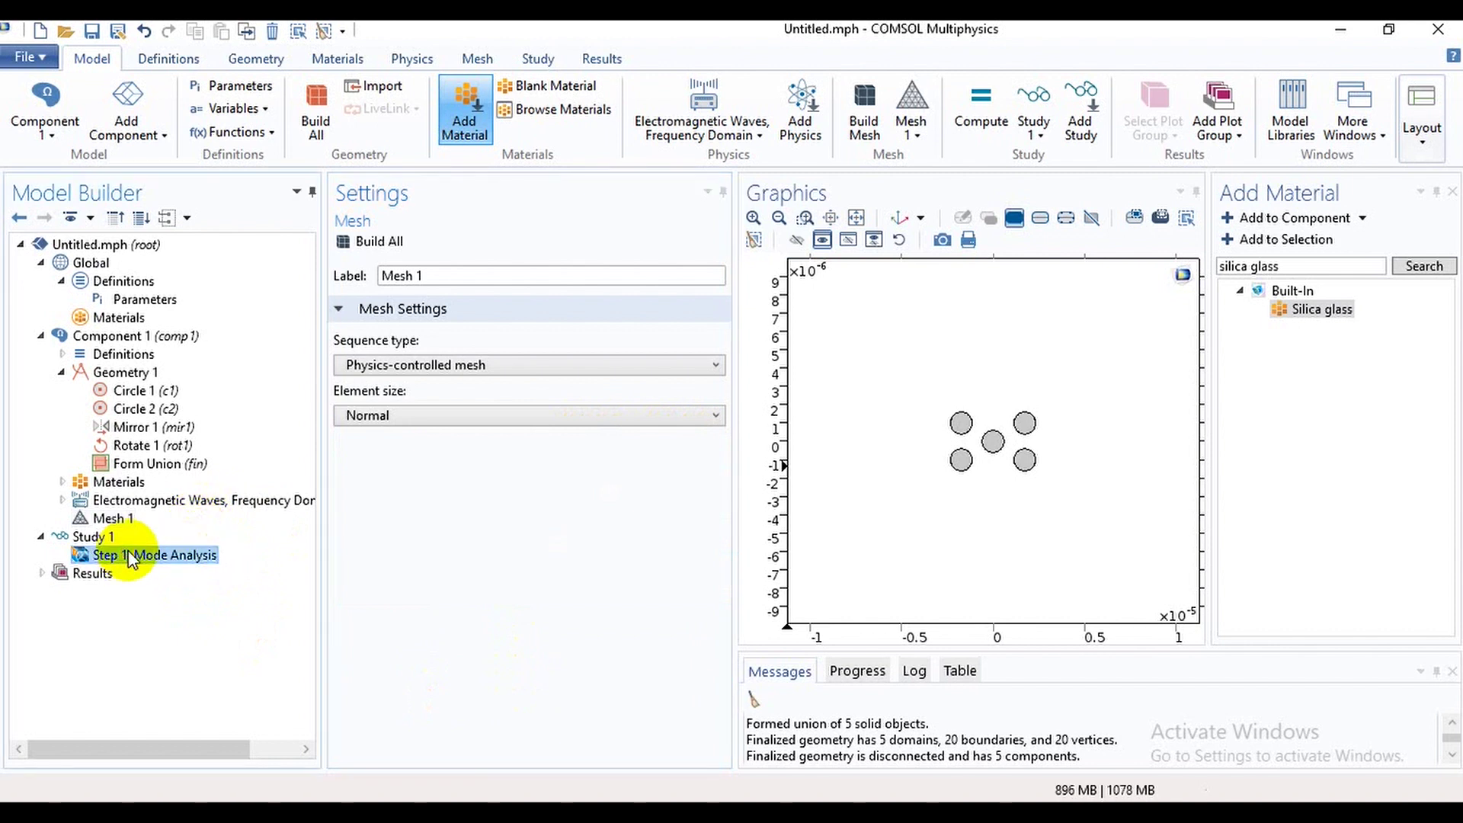